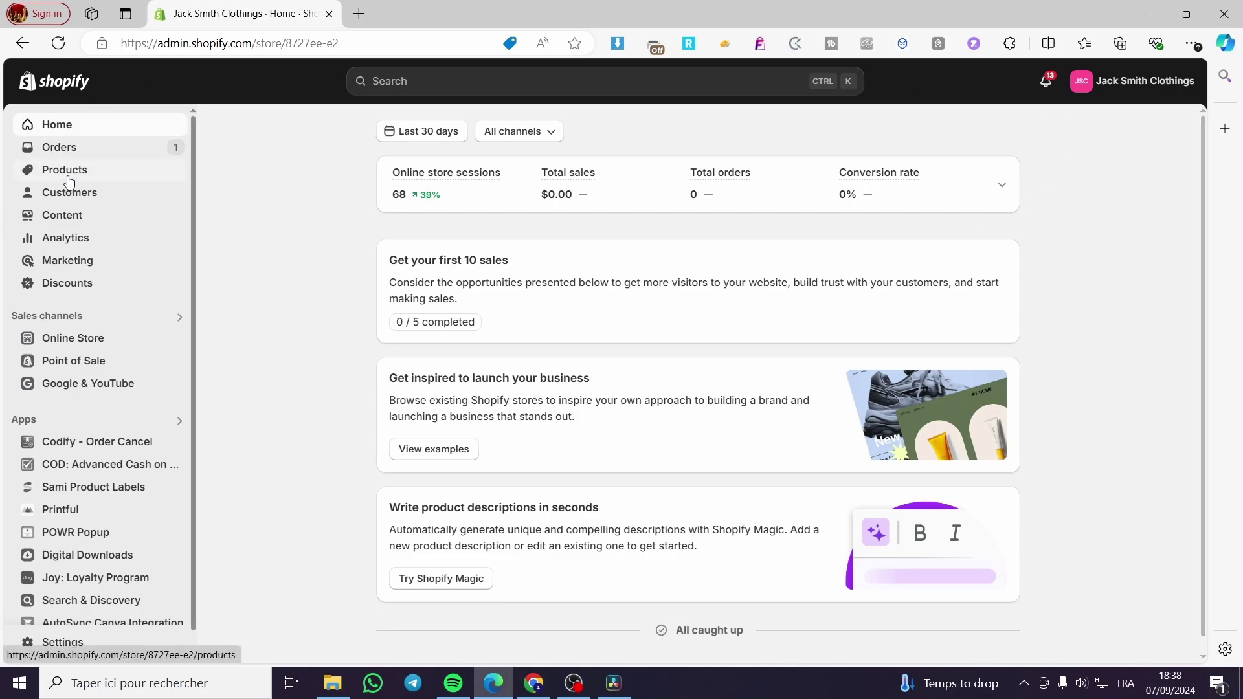
Step: Look through the store's full product list and return to the admin home page
click(69, 180)
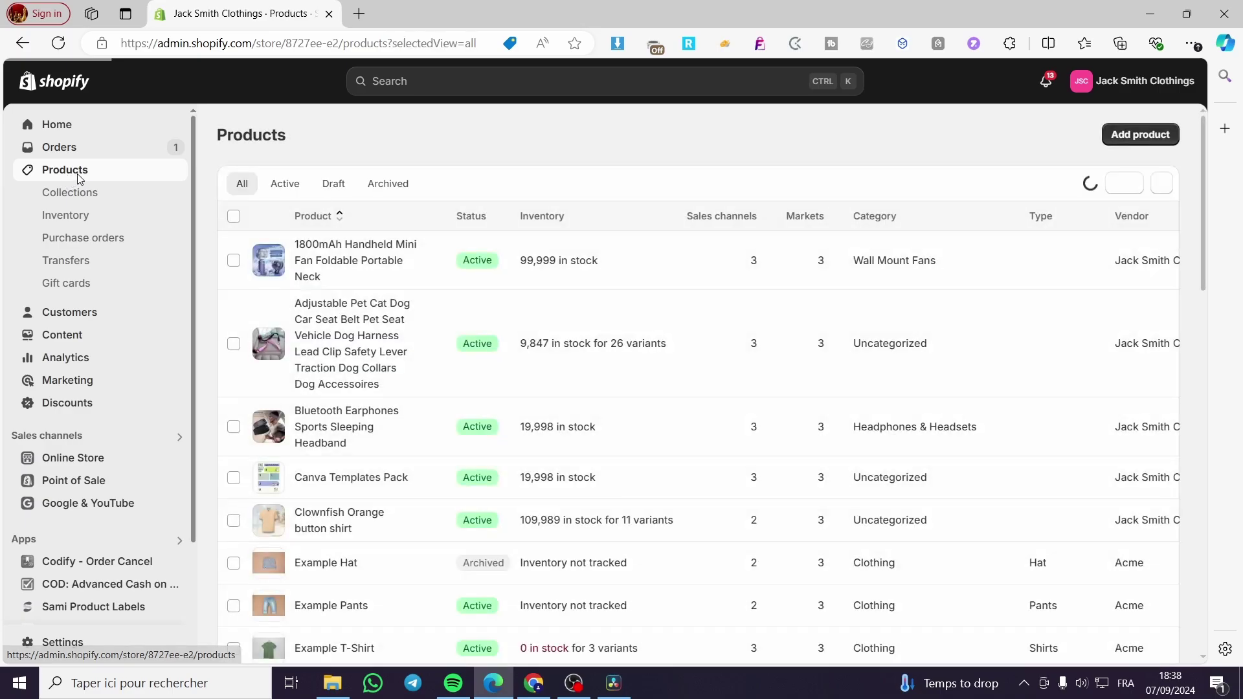
scroll(712, 356, down, 12)
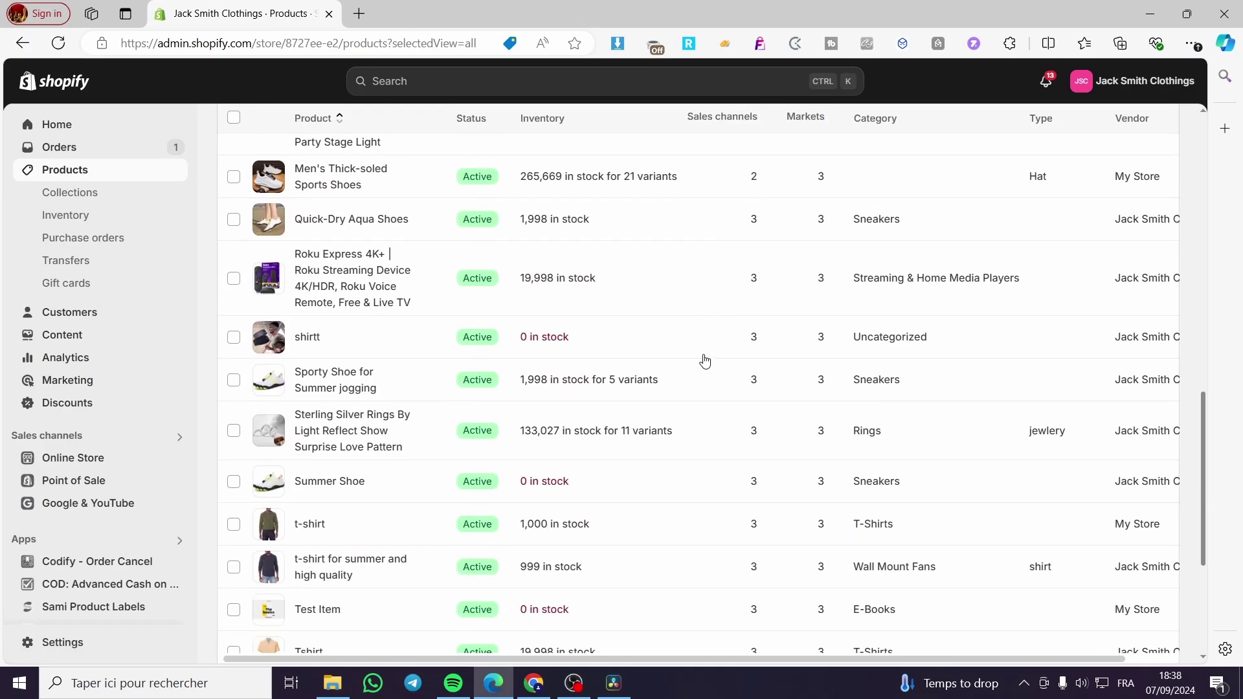
scroll(707, 354, up, 12)
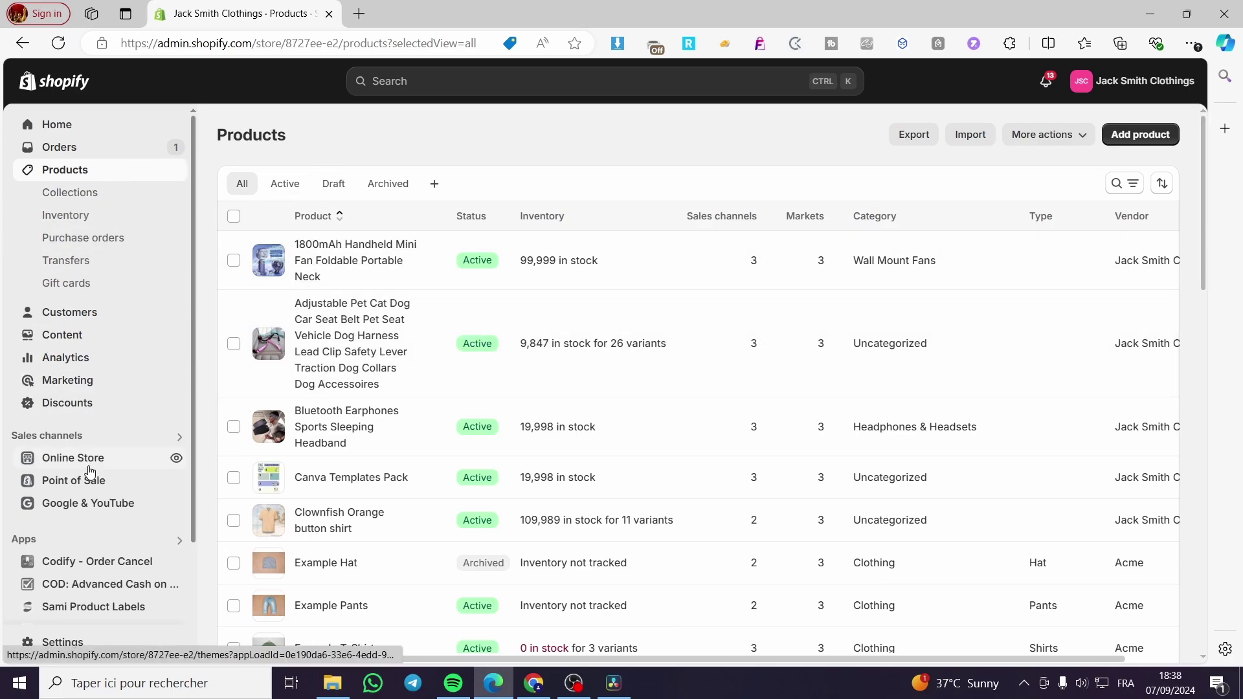
scroll(89, 471, down, 3)
scroll(181, 470, up, 3)
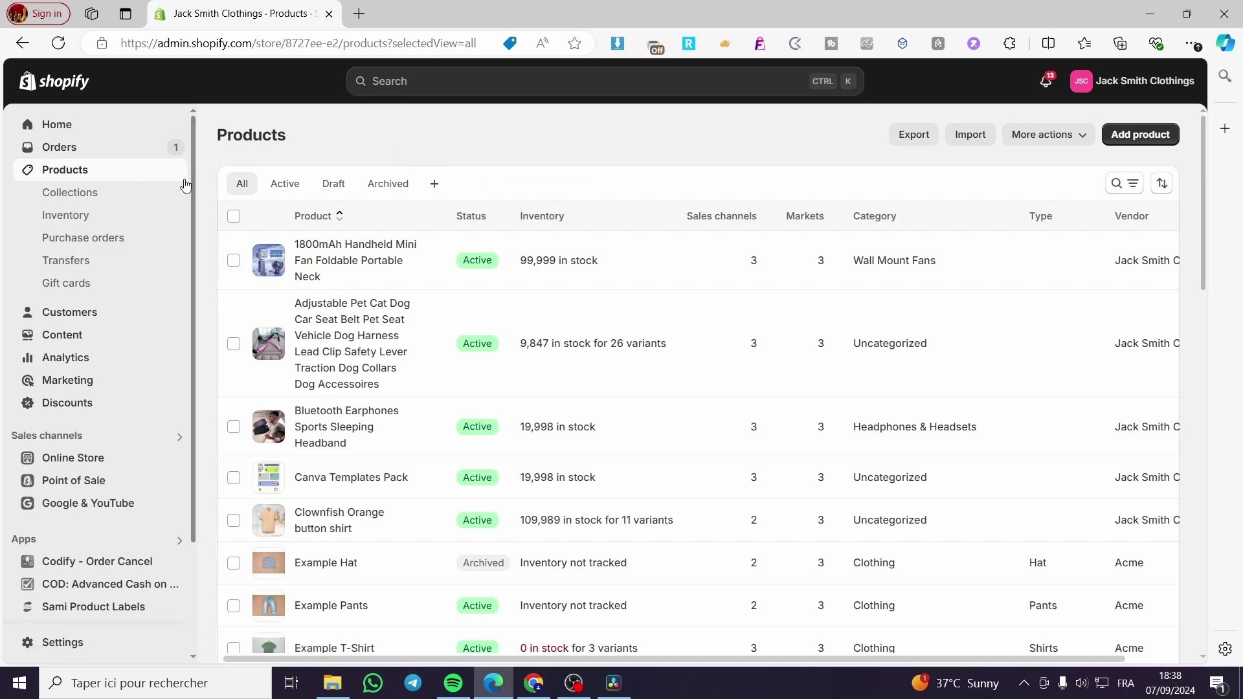
click(77, 127)
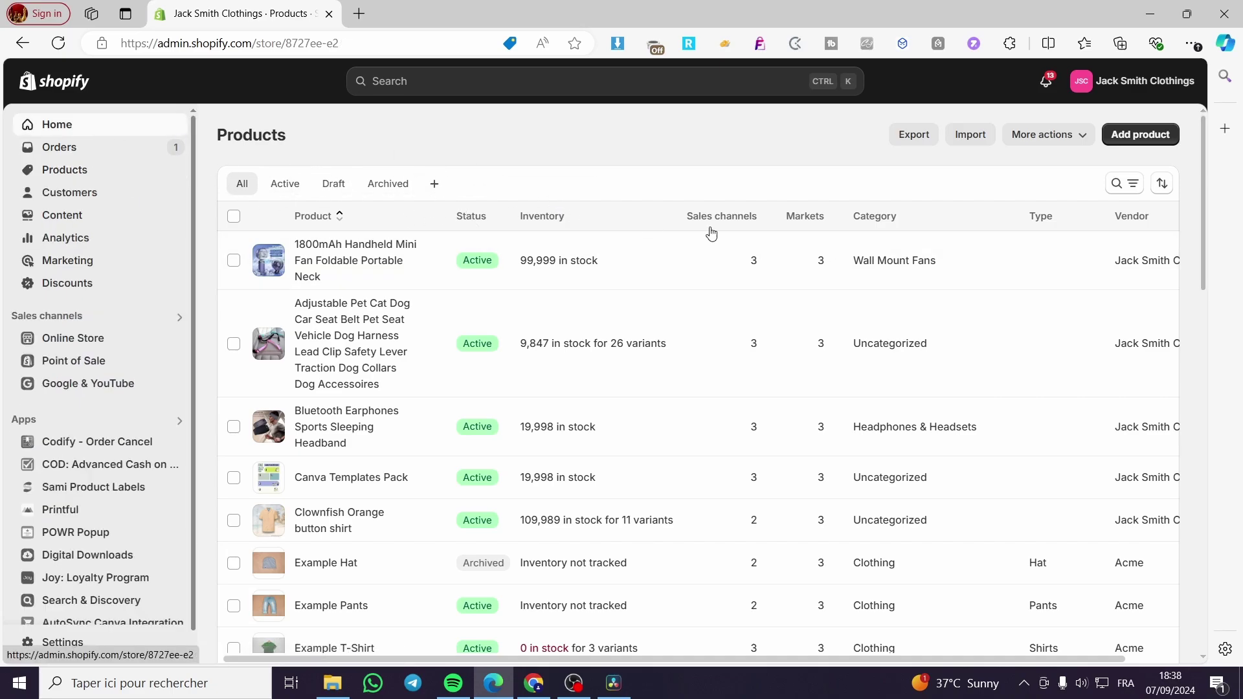
Step: Search the Shopify App Store for "Avada trust badges" from the store admin
click(511, 80)
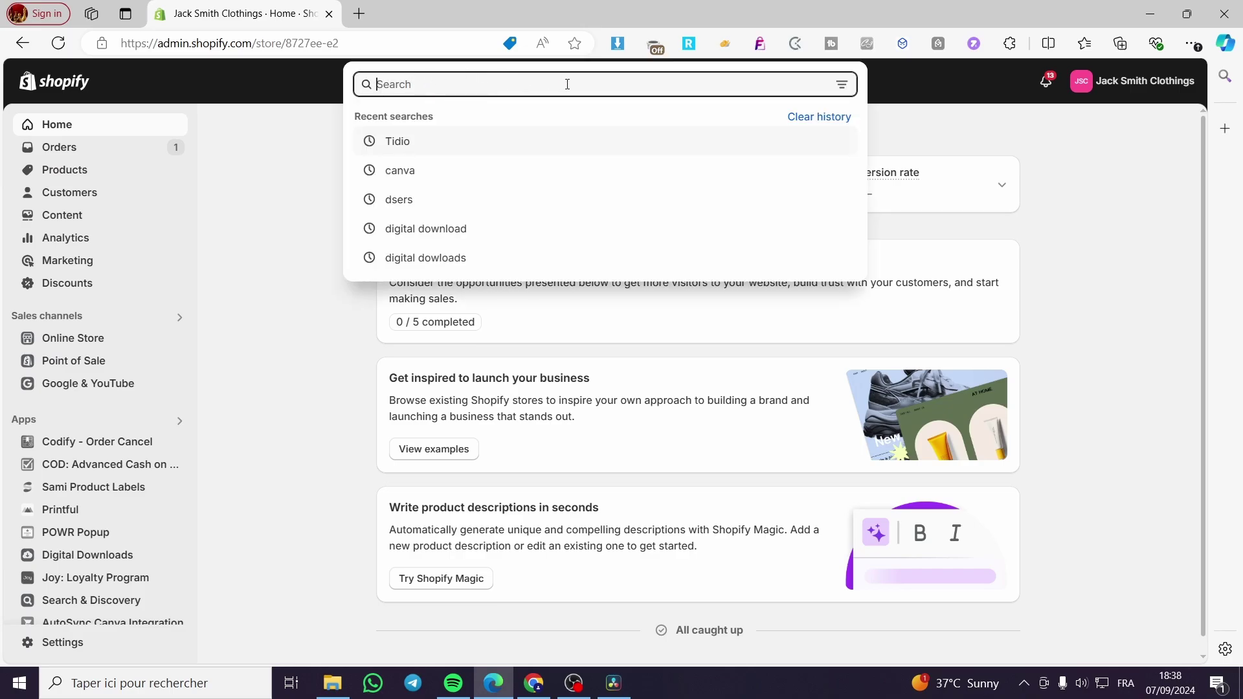
text(Avada)
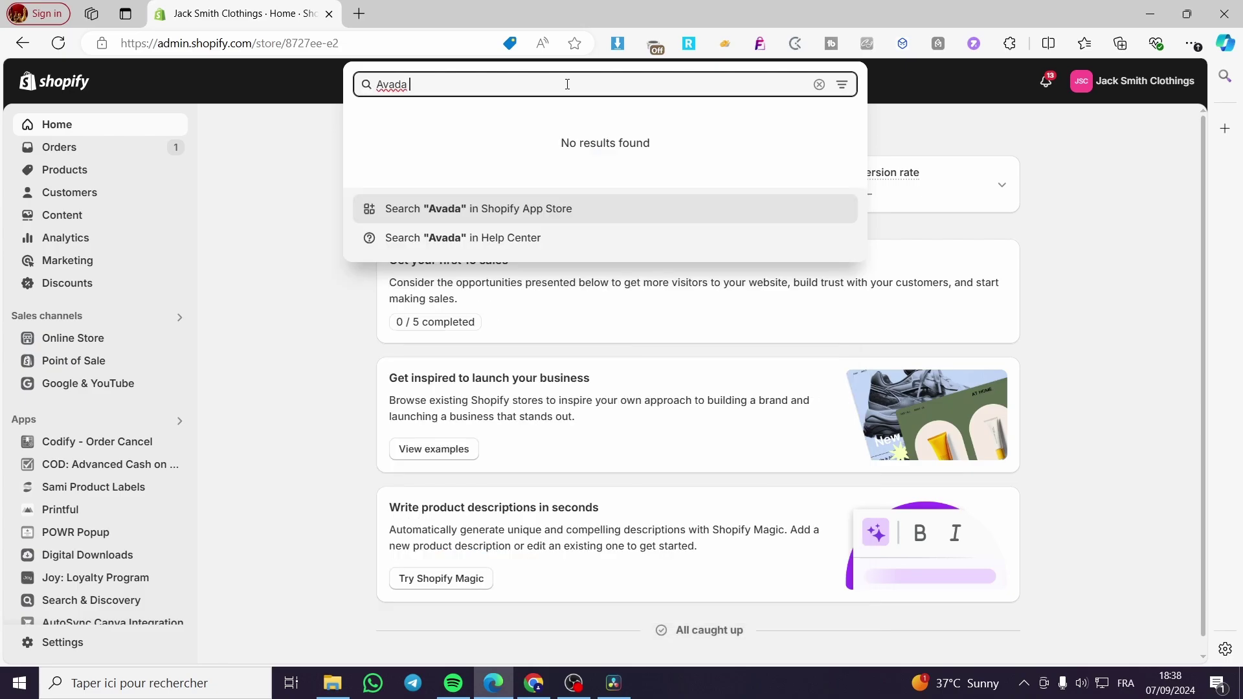
text(trust badges)
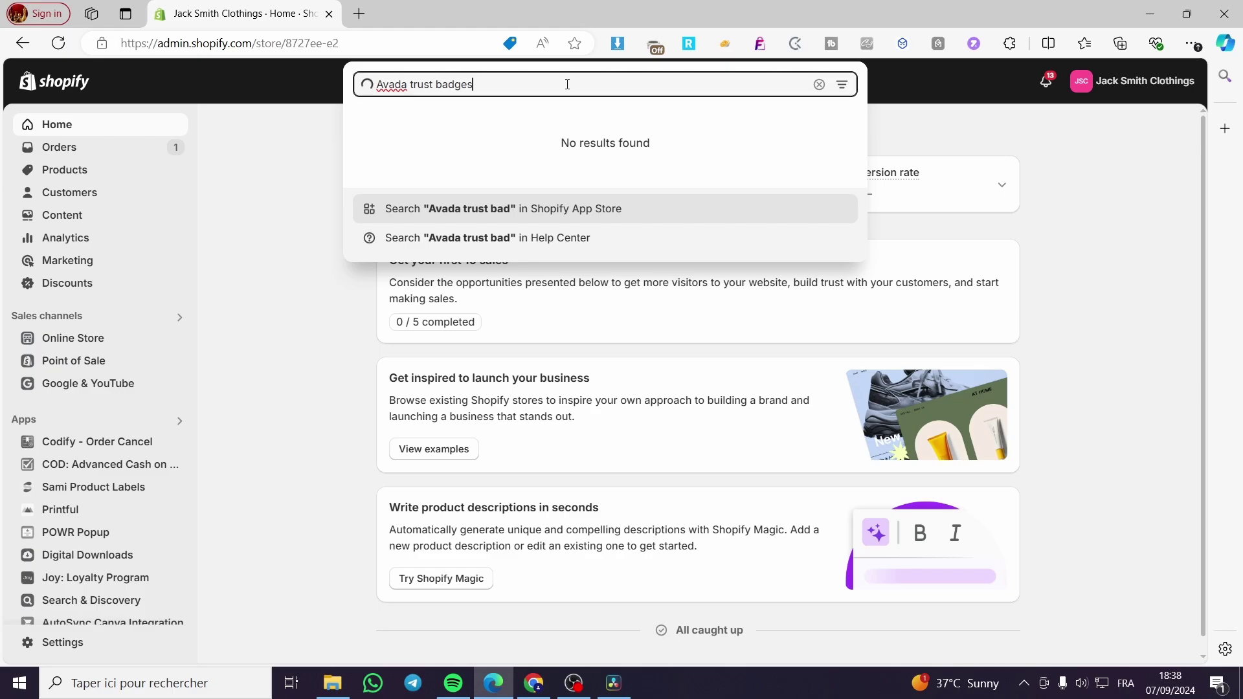
click(534, 208)
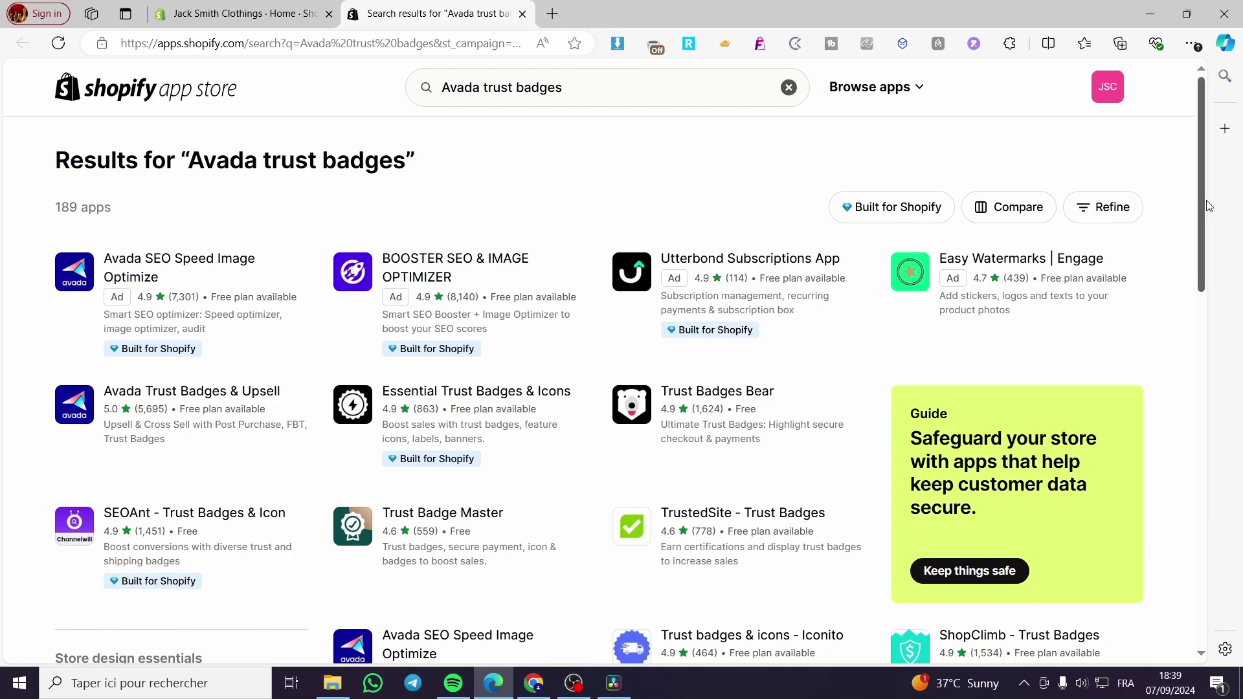
Step: Open the Avada Trust Badges & Upsell listing and install the app on the store
scroll(631, 323, down, 2)
scroll(632, 323, up, 2)
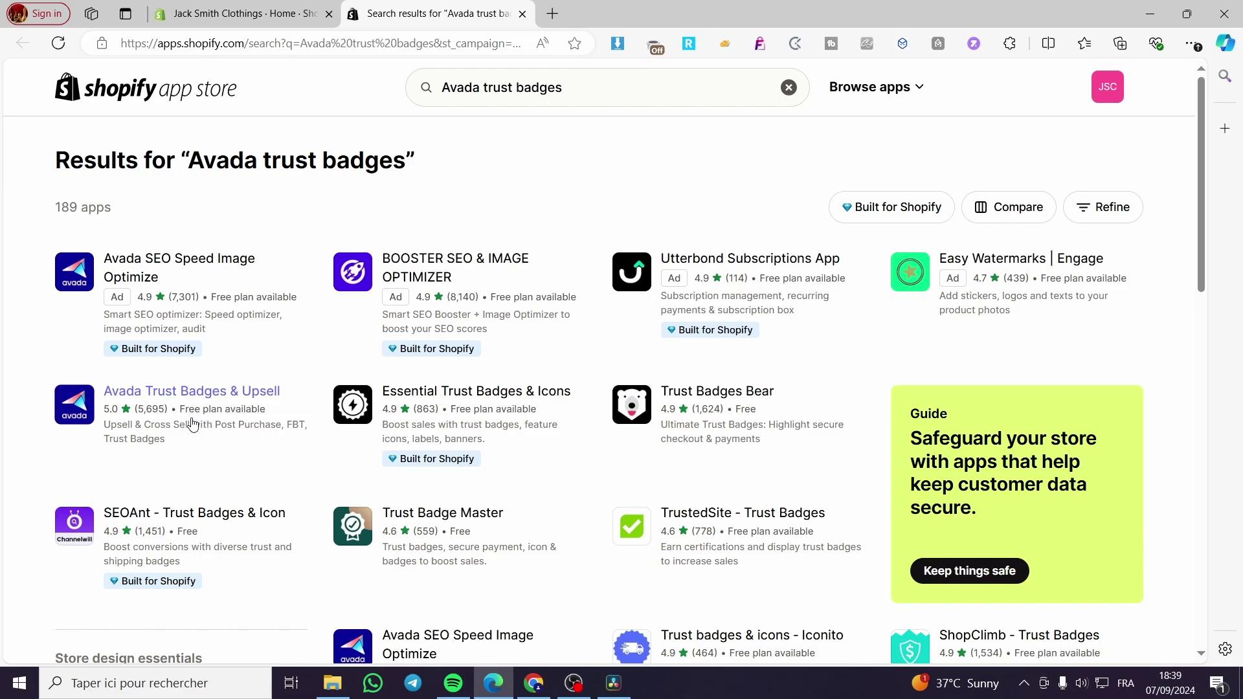
click(234, 399)
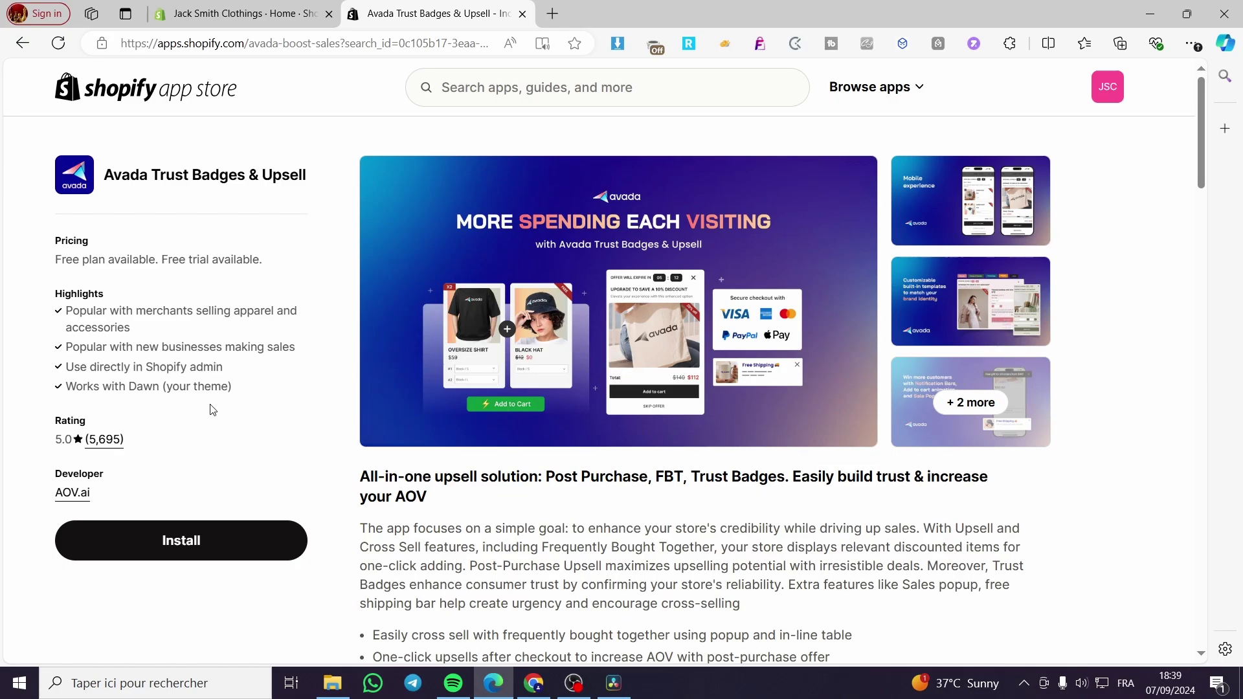
scroll(445, 487, down, 2)
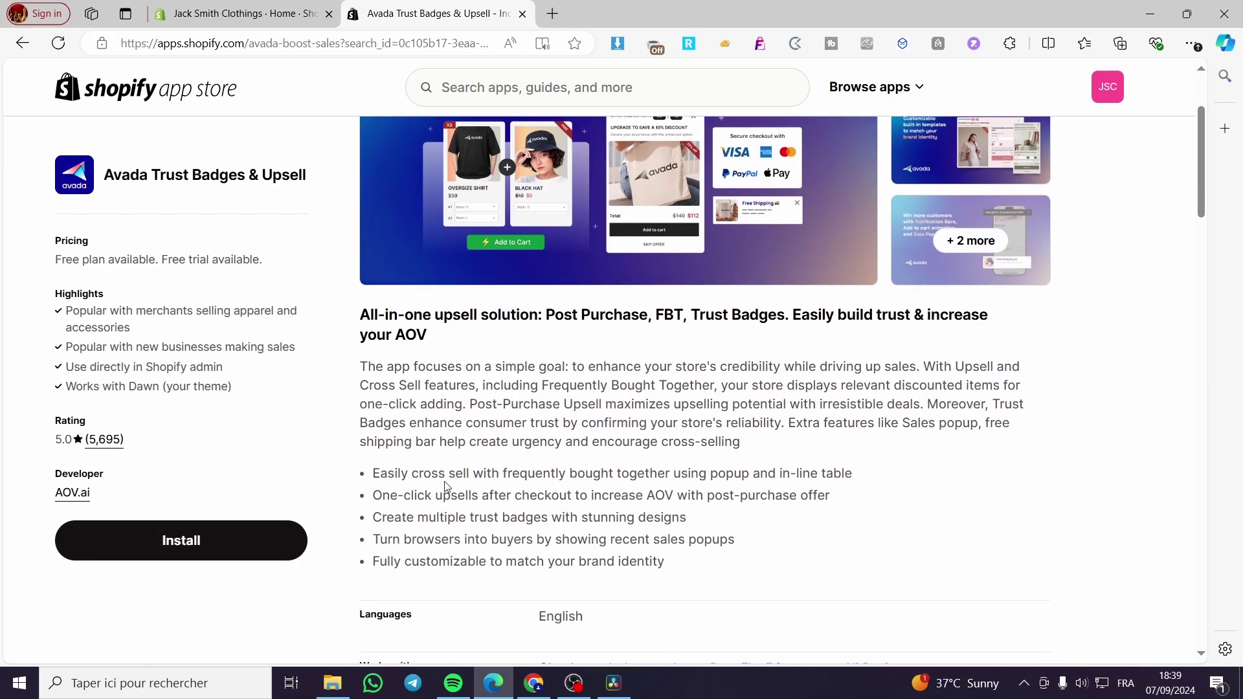
click(230, 540)
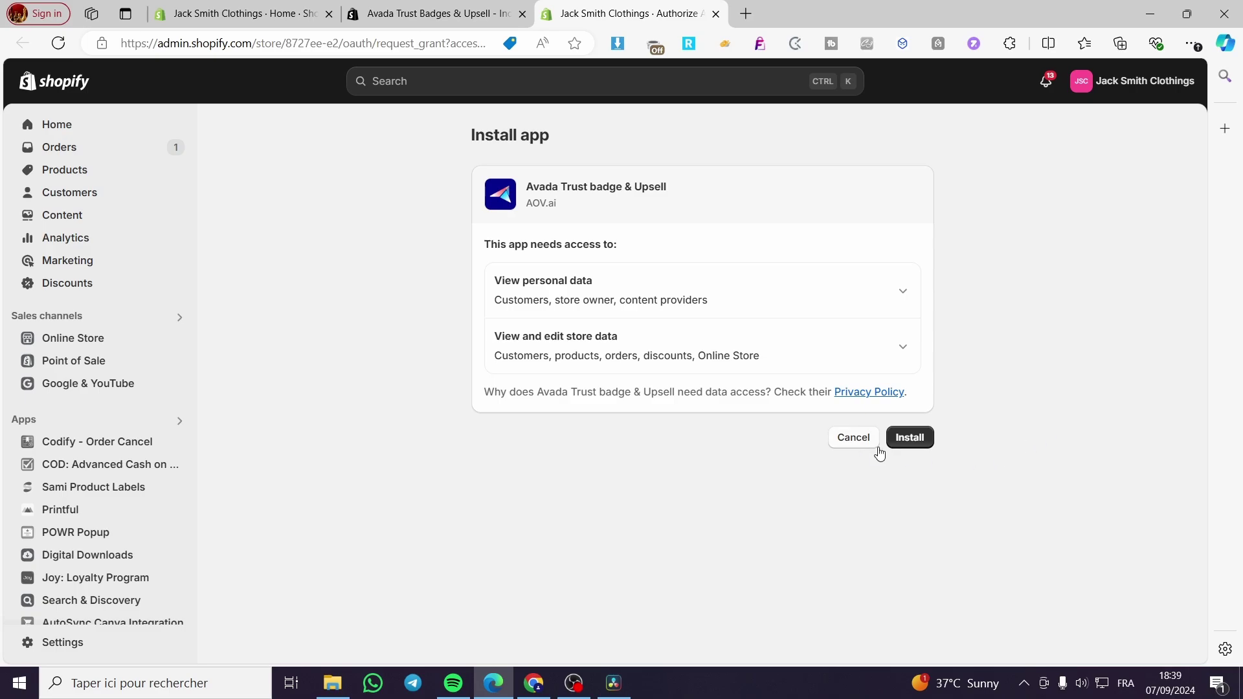
click(913, 440)
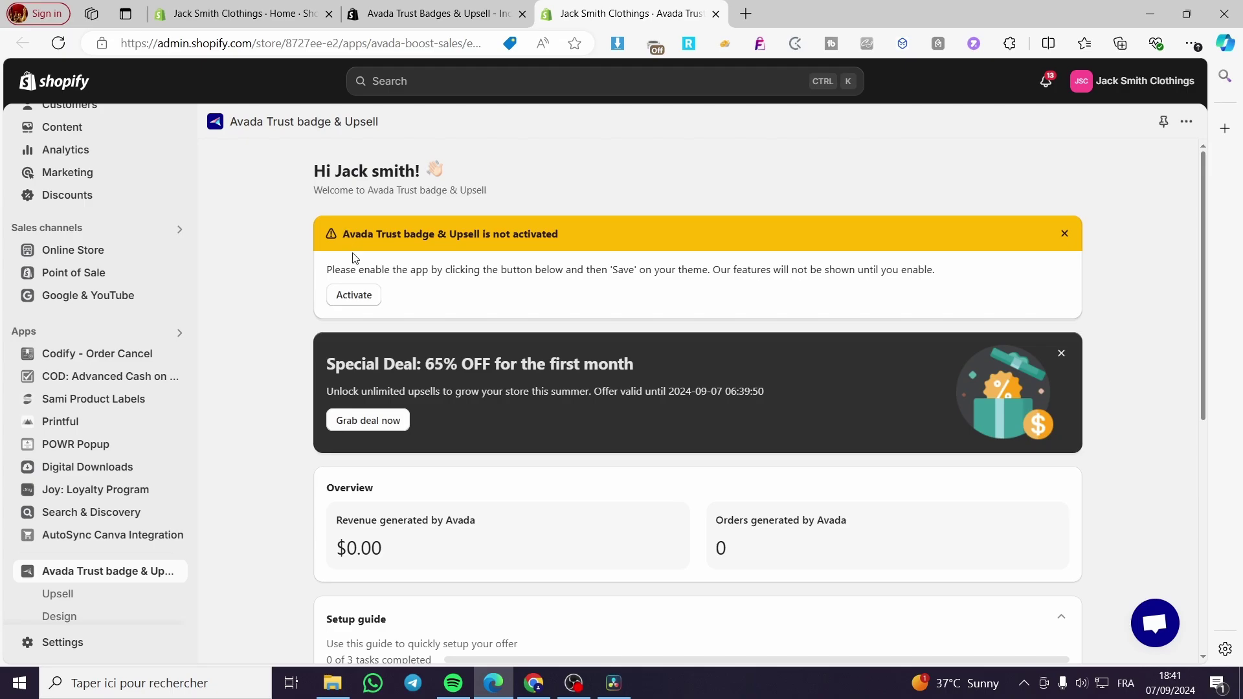
Step: Activate the Avada TB & Upsell app embed in the live Dawn theme, save the theme and close its editor
click(363, 300)
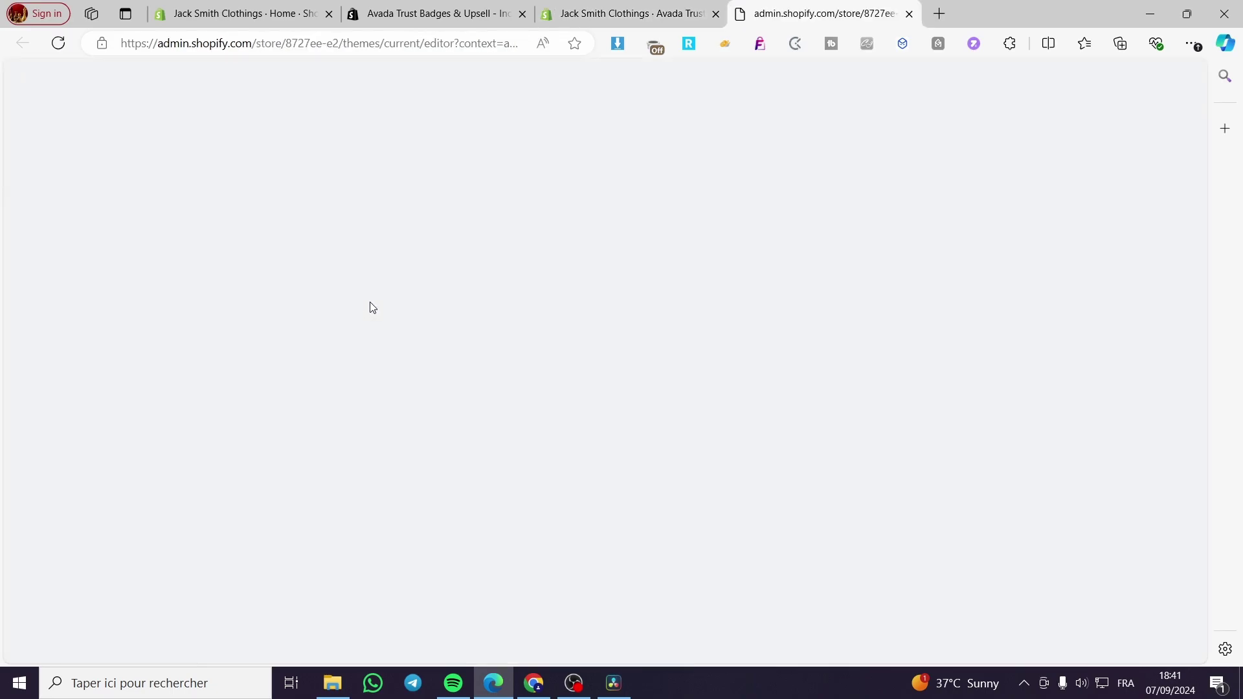
click(690, 15)
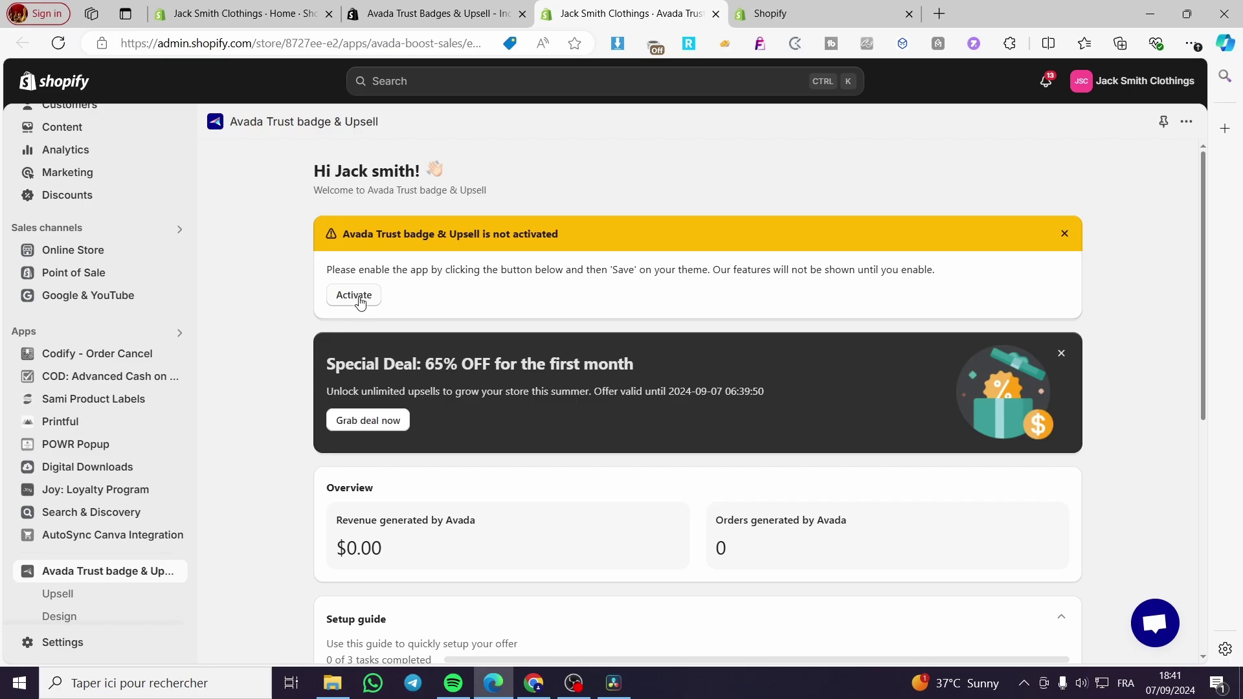
click(829, 14)
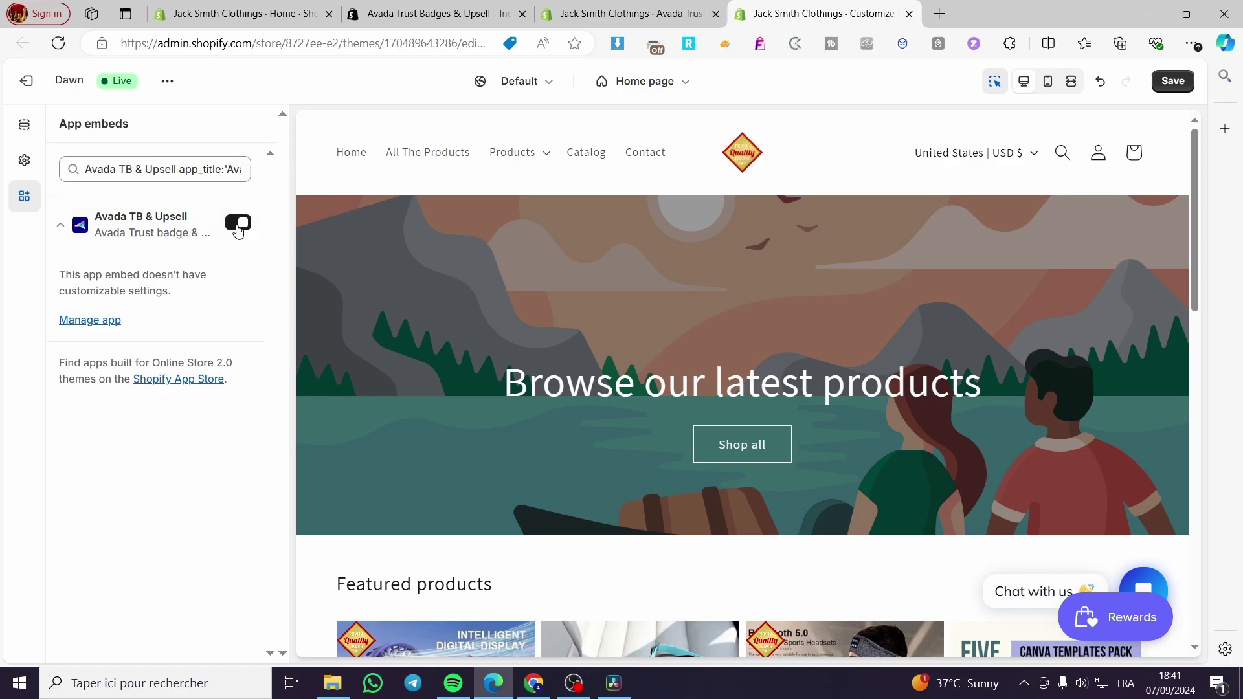
click(1171, 82)
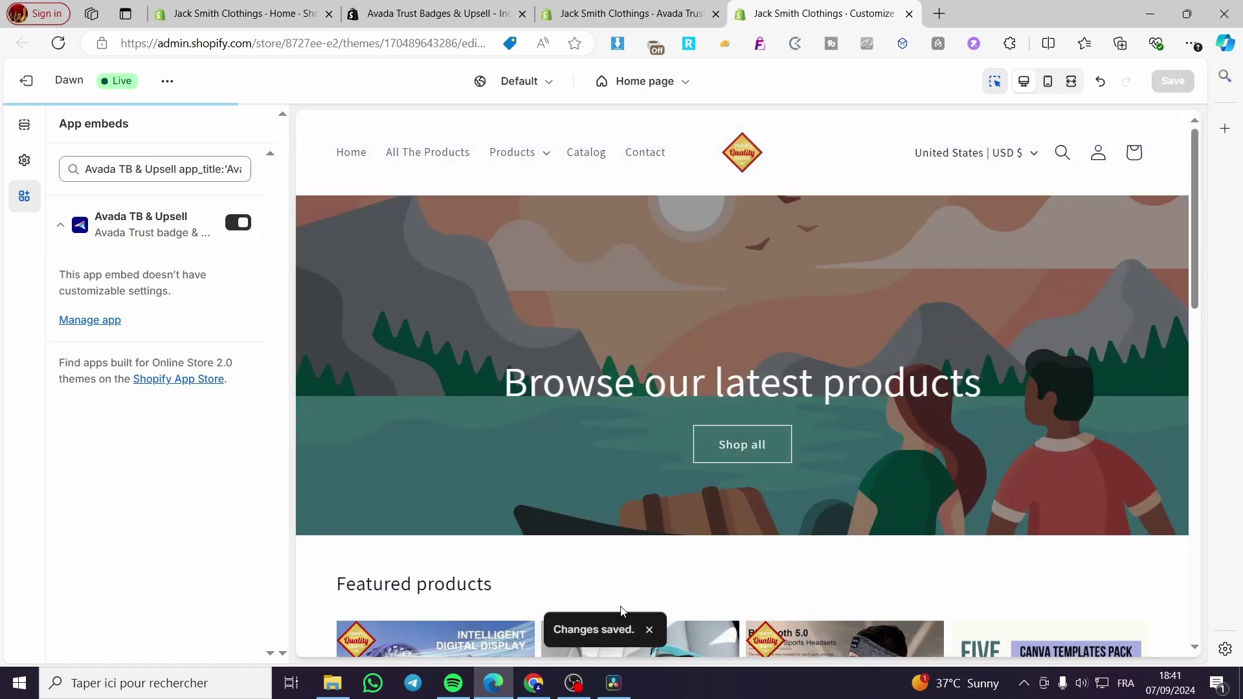
click(909, 14)
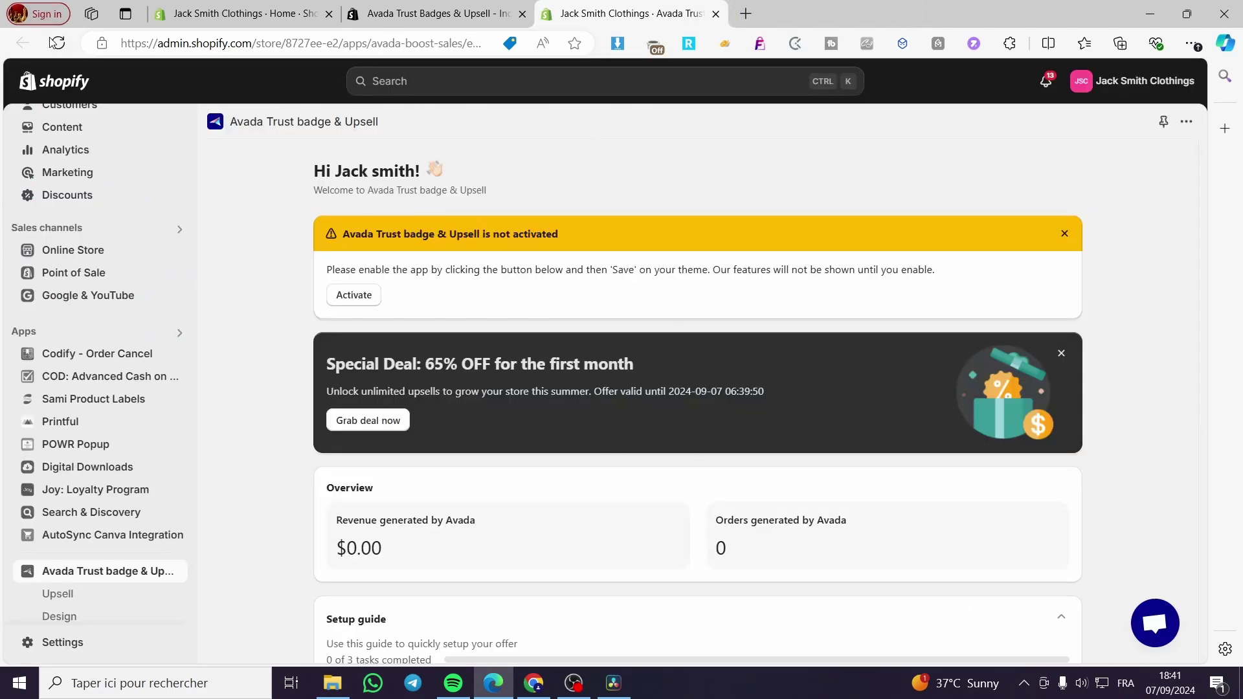
Step: Examine the Avada app's dashboard, its setup guide and the offer types available for a new offer
click(92, 615)
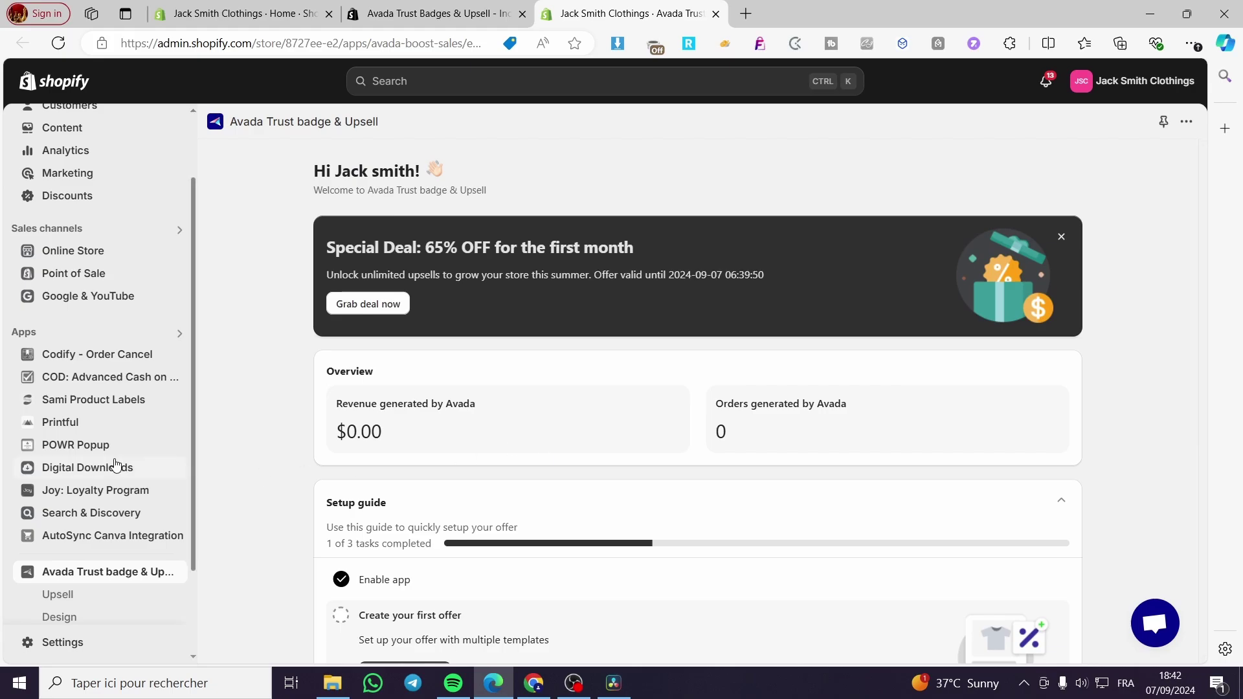
scroll(44, 476, down, 2)
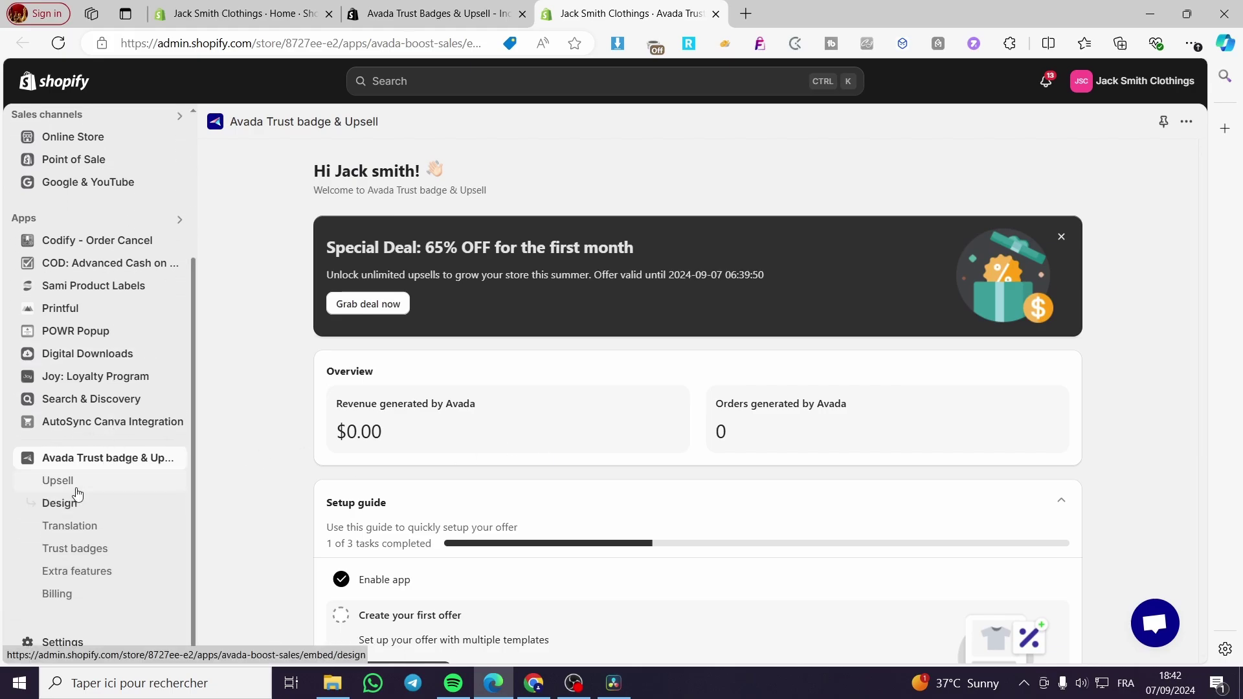
scroll(32, 382, up, 1)
scroll(33, 380, down, 1)
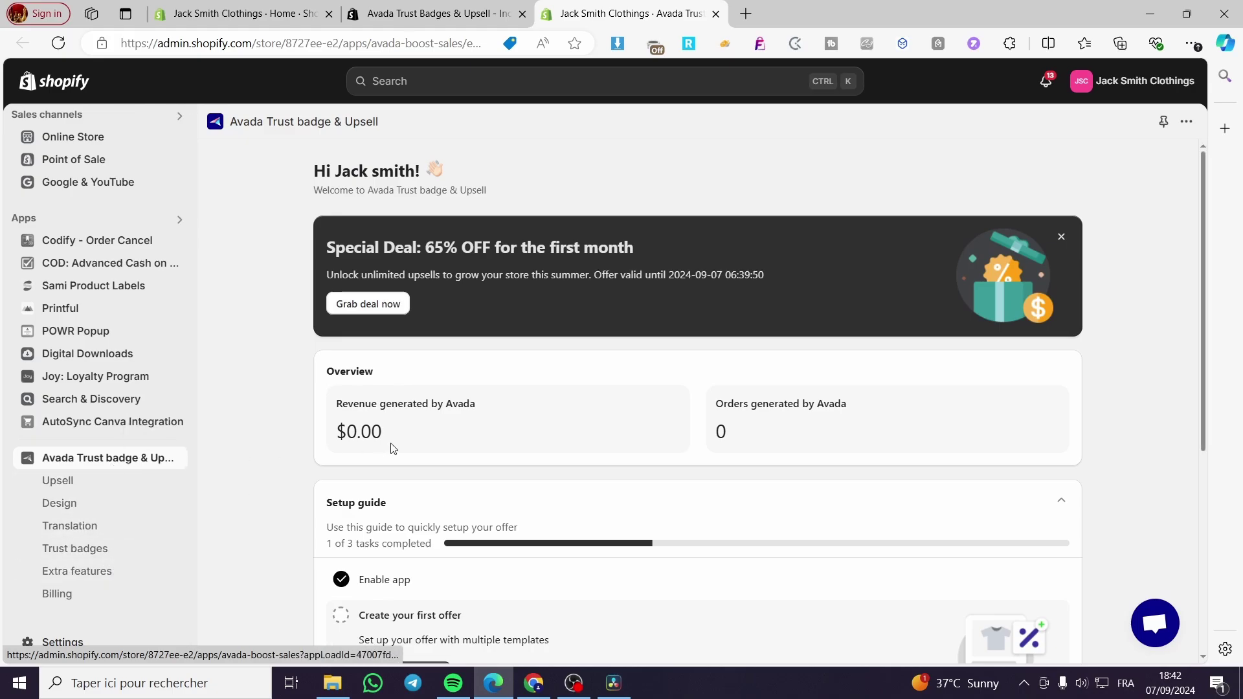
scroll(453, 457, down, 2)
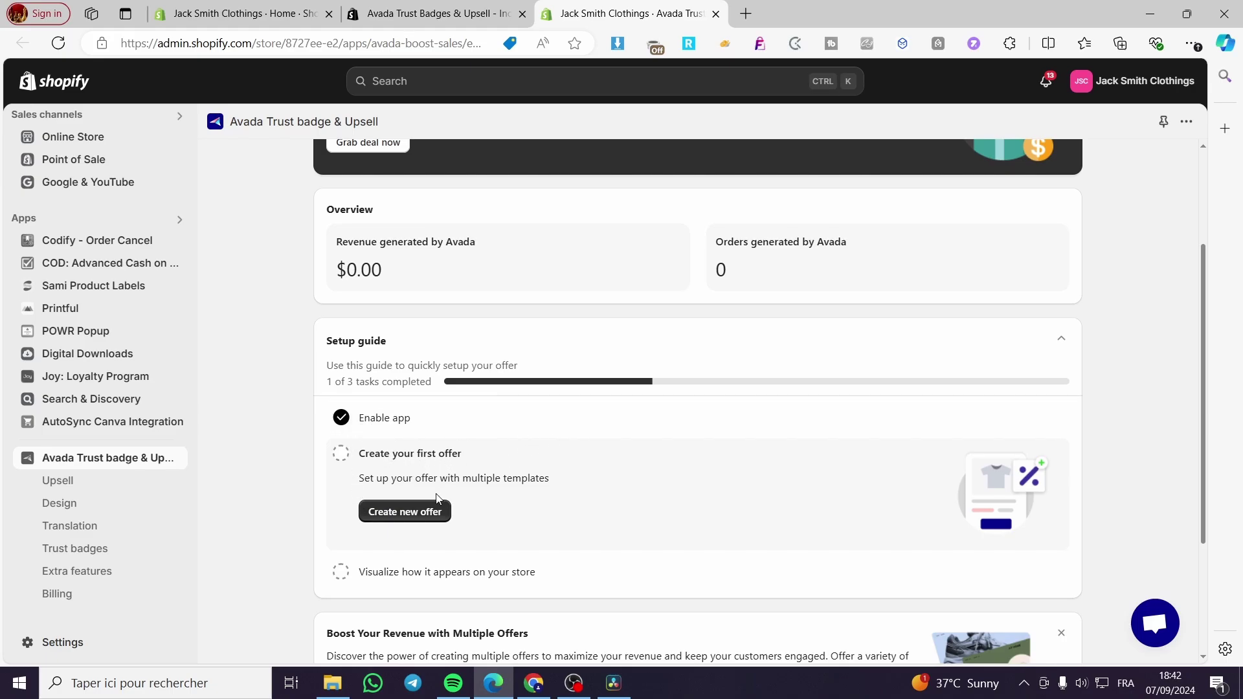
click(403, 509)
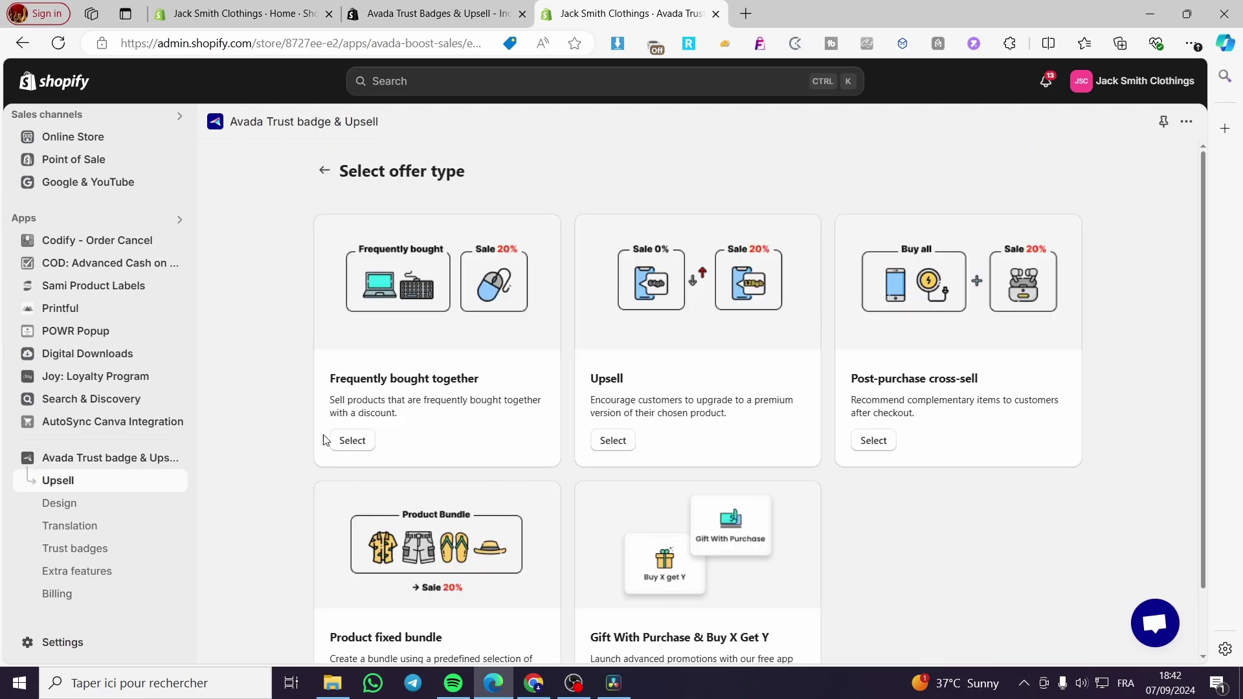
scroll(1107, 397, down, 1)
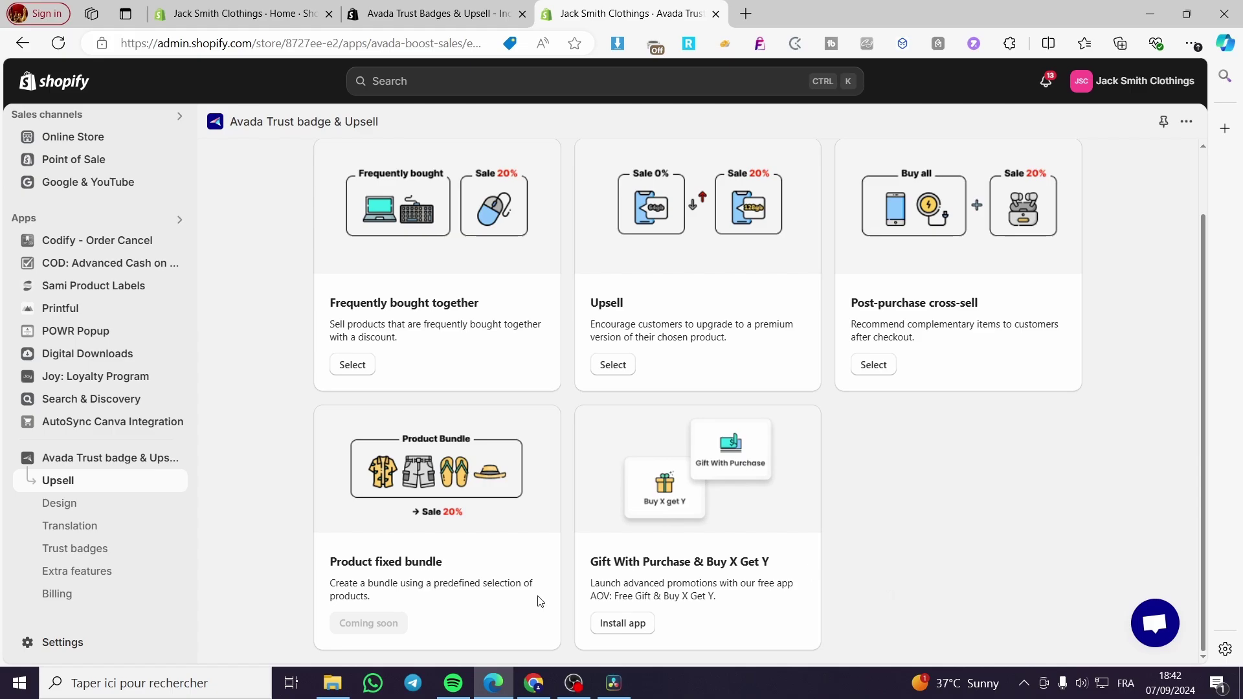
scroll(420, 394, up, 1)
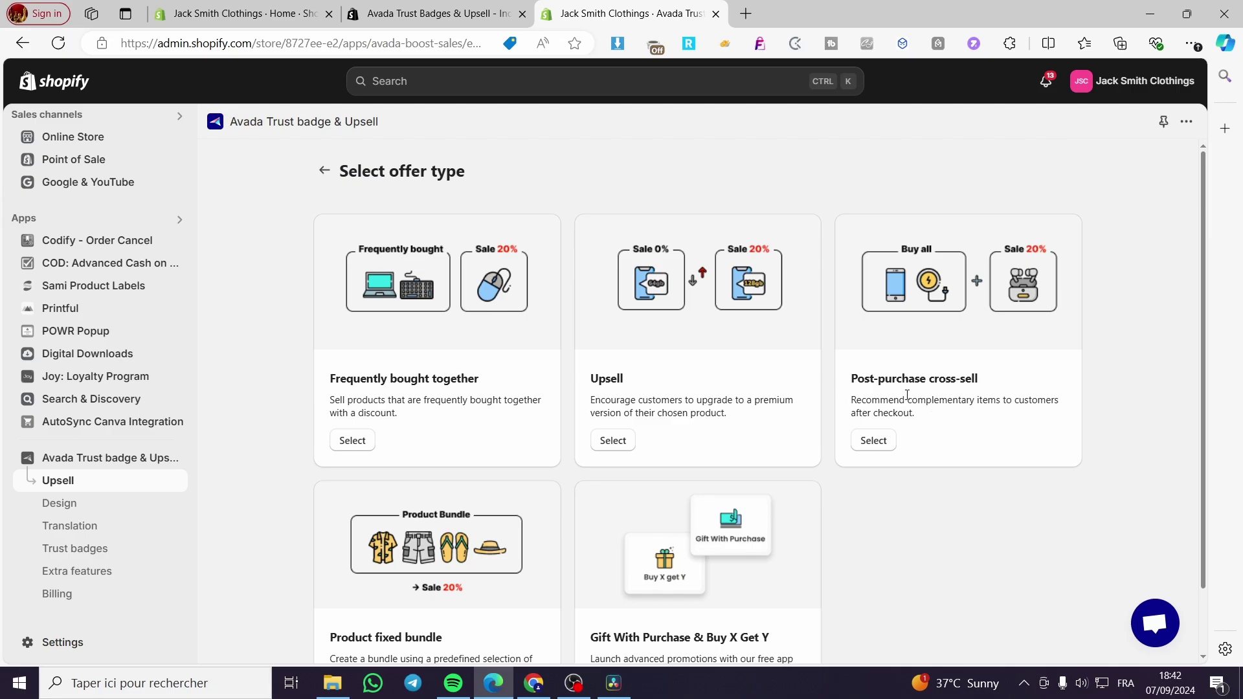
scroll(907, 395, down, 1)
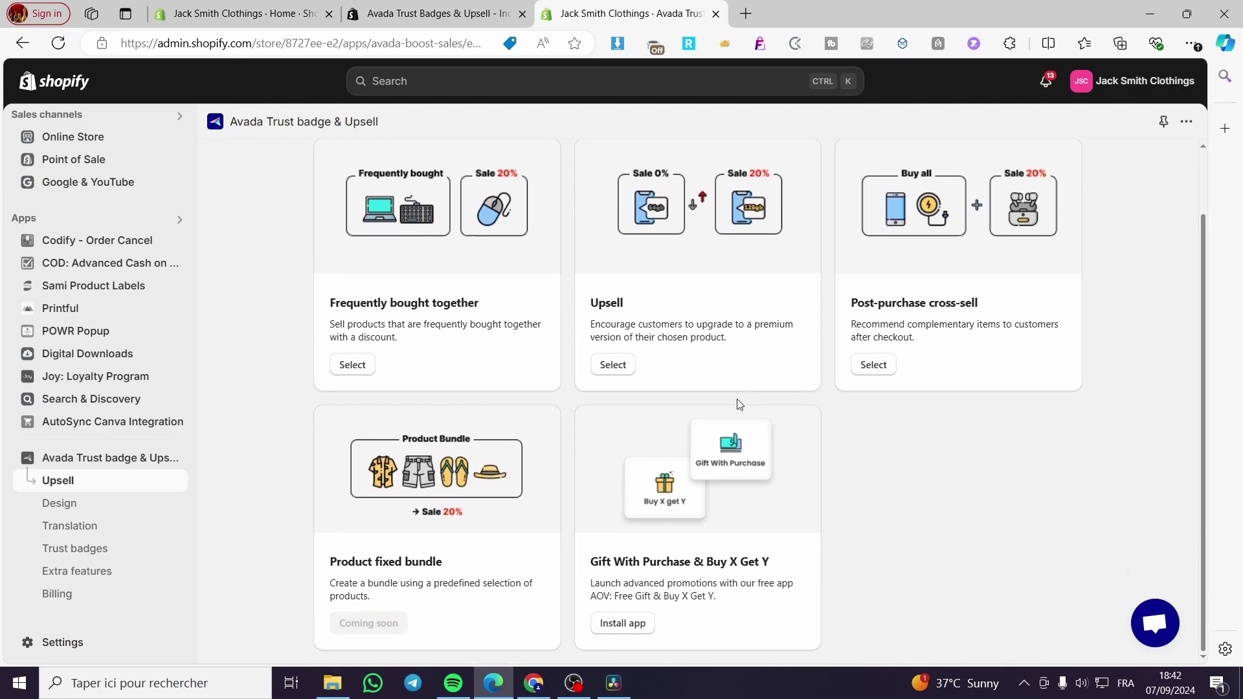
Step: Create a new trust badge entry in the Avada app and name it "Secure Checkout"
click(70, 512)
click(80, 554)
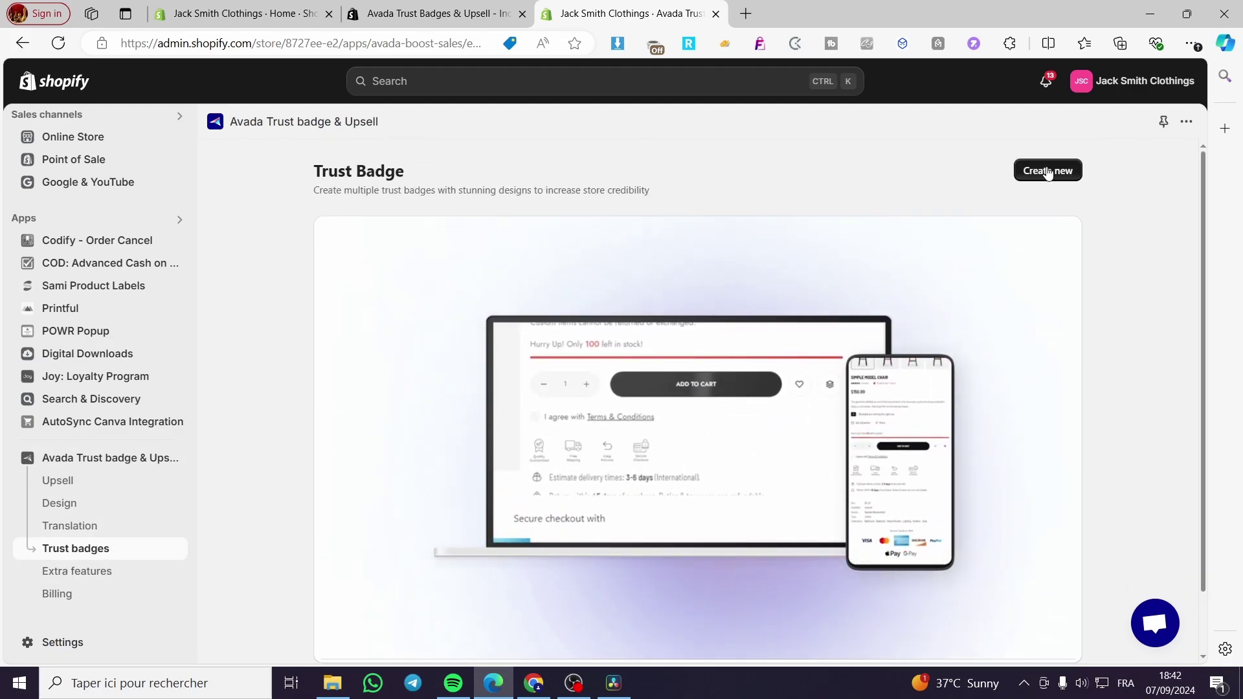
click(1048, 171)
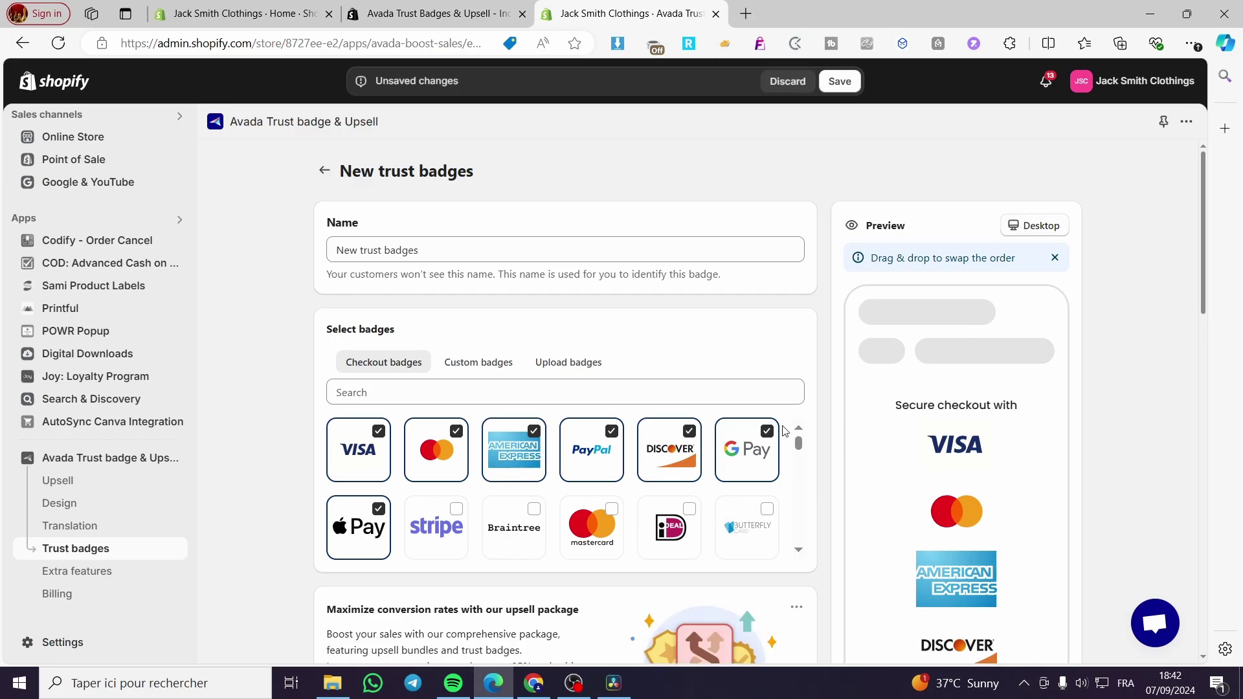
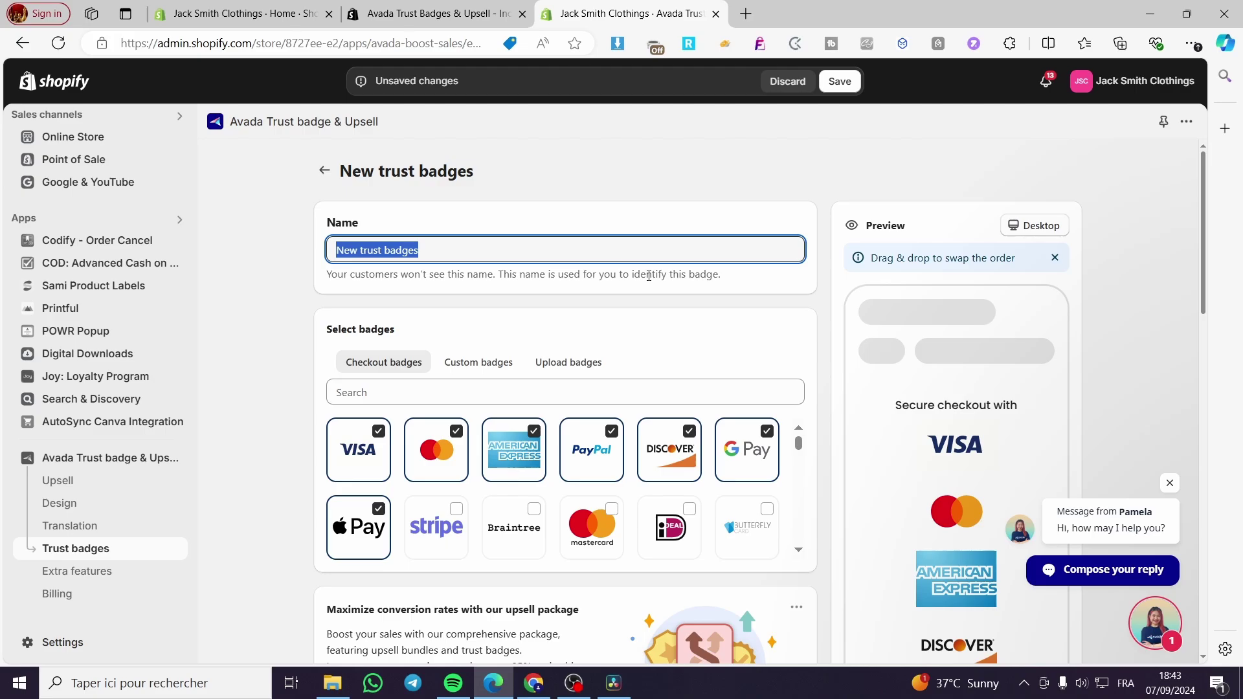
text(SEc)
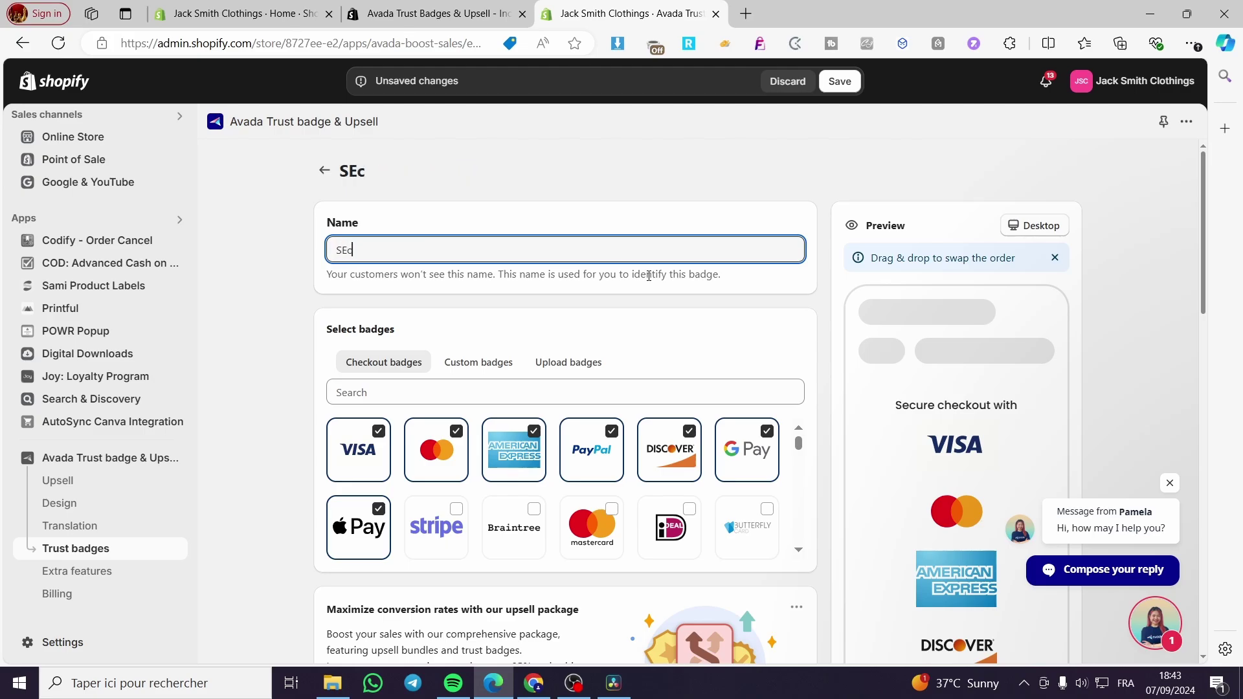
text(ure Chec)
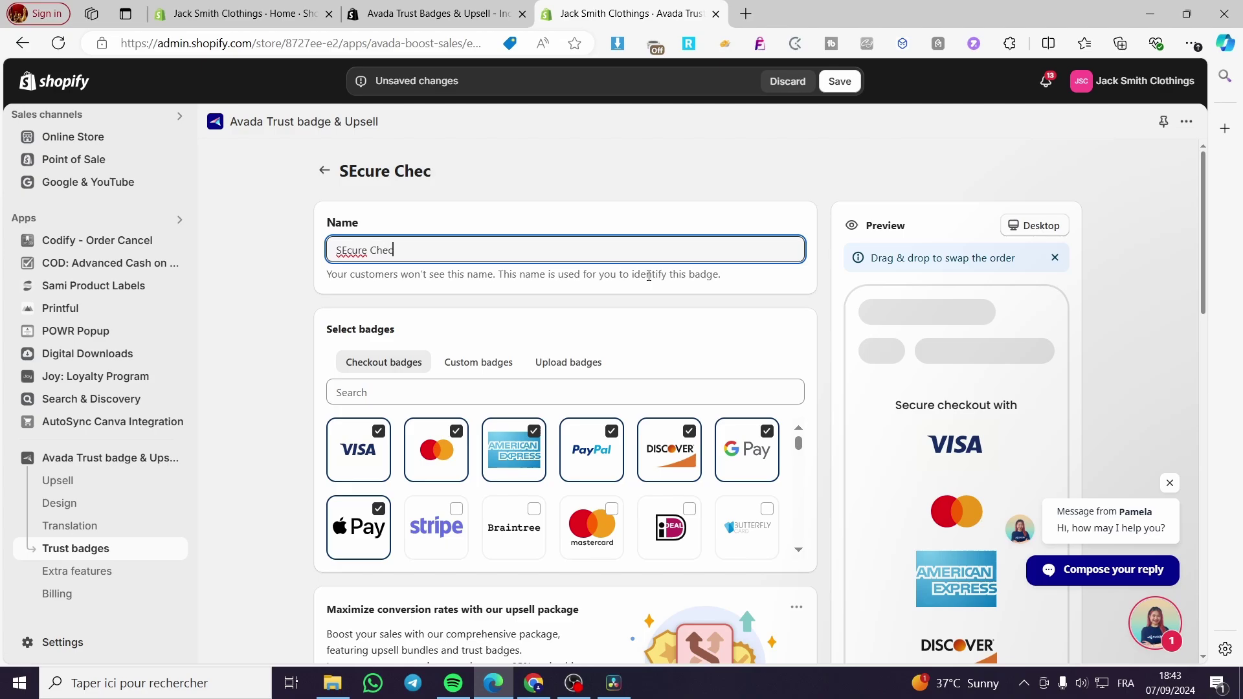
text(kou)
text(e)
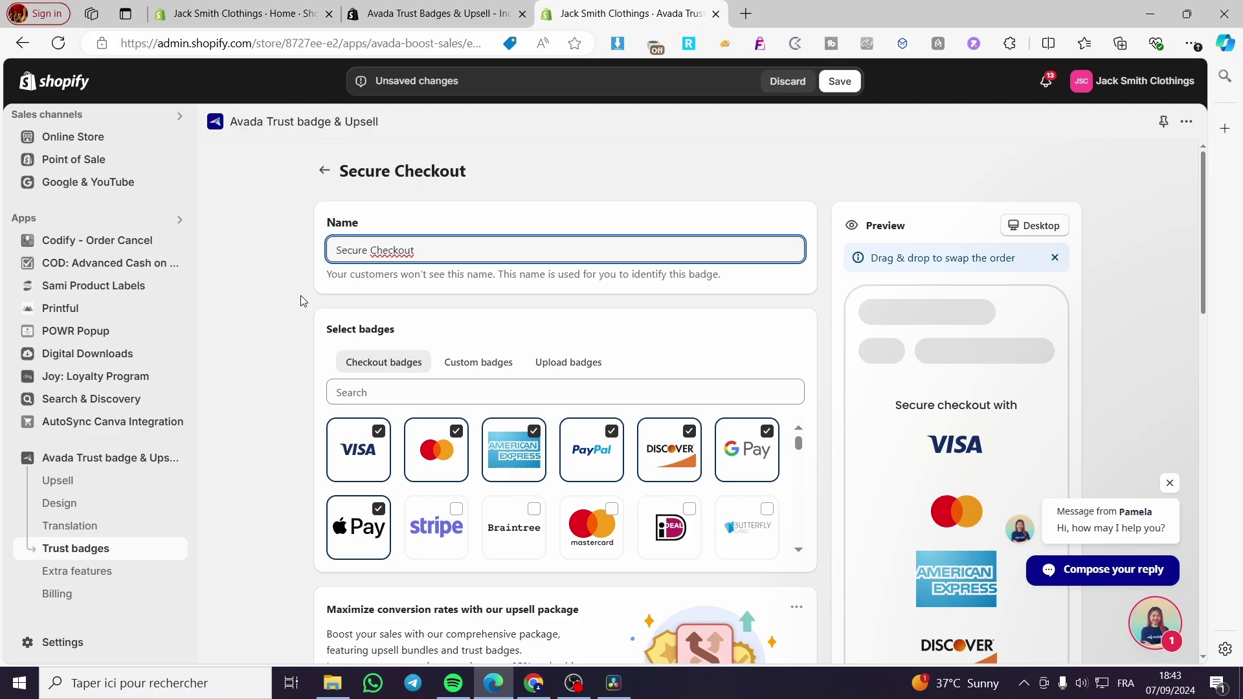
click(306, 304)
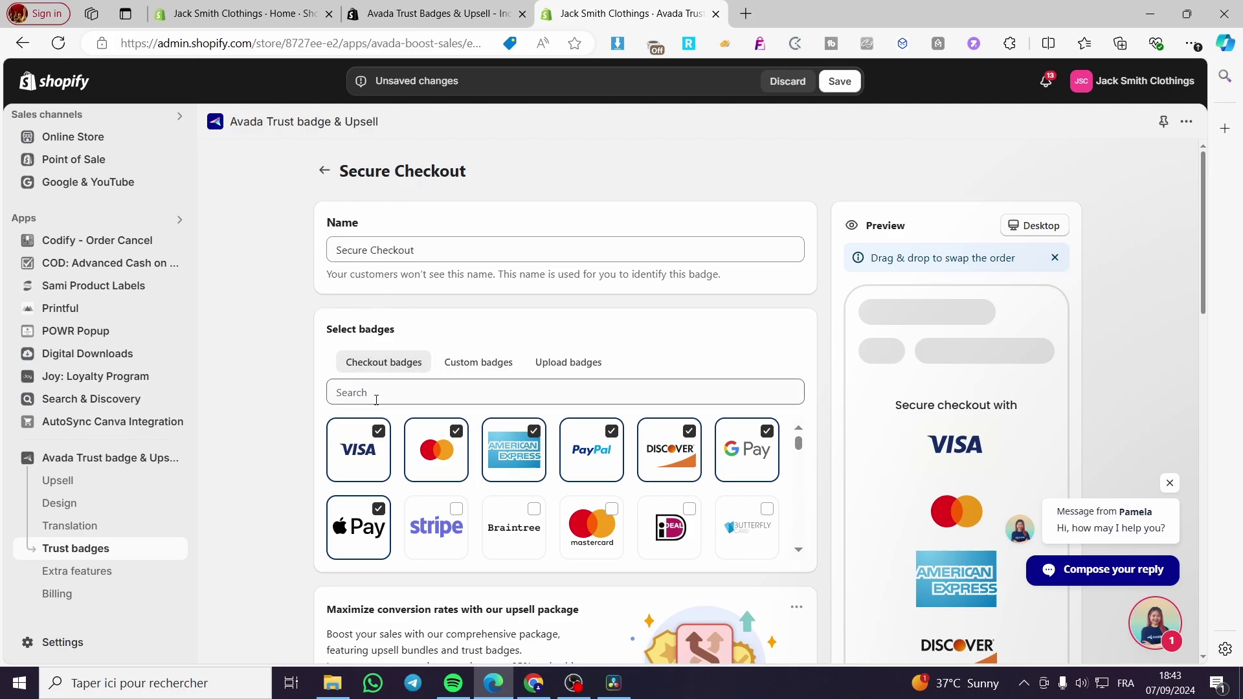
Step: Look at the custom badges and the badge upload option, and return to the checkout badges
click(466, 367)
click(553, 367)
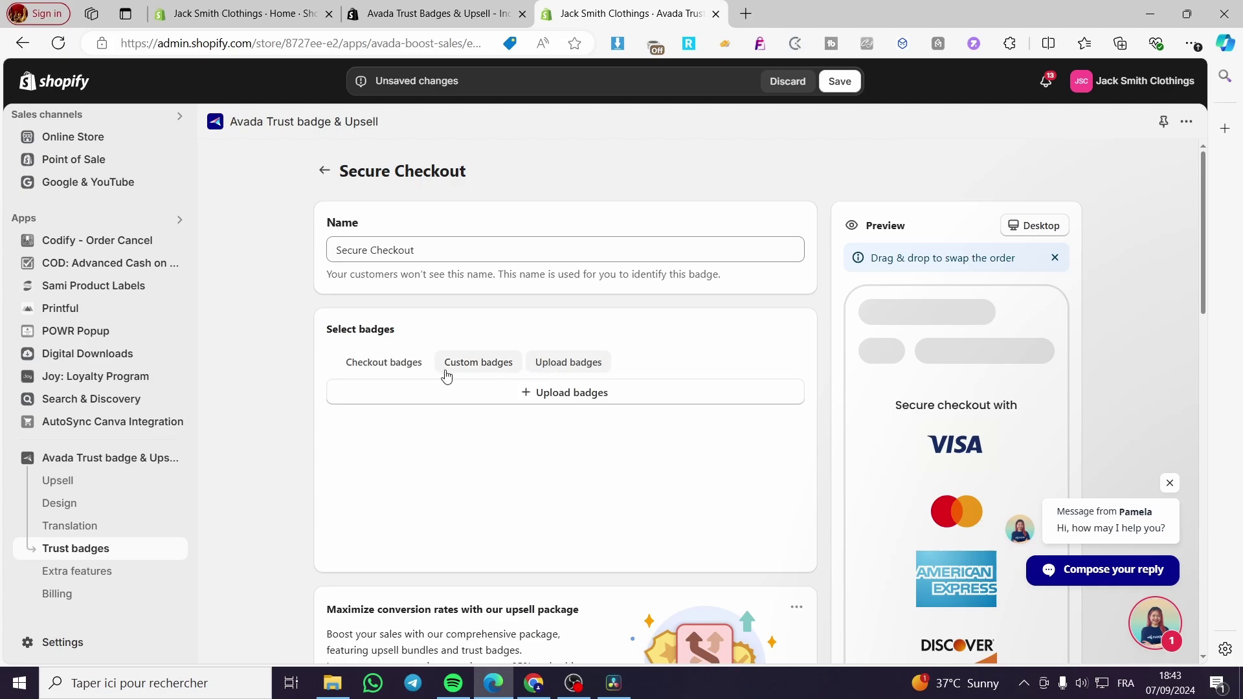
click(445, 372)
click(542, 367)
click(437, 369)
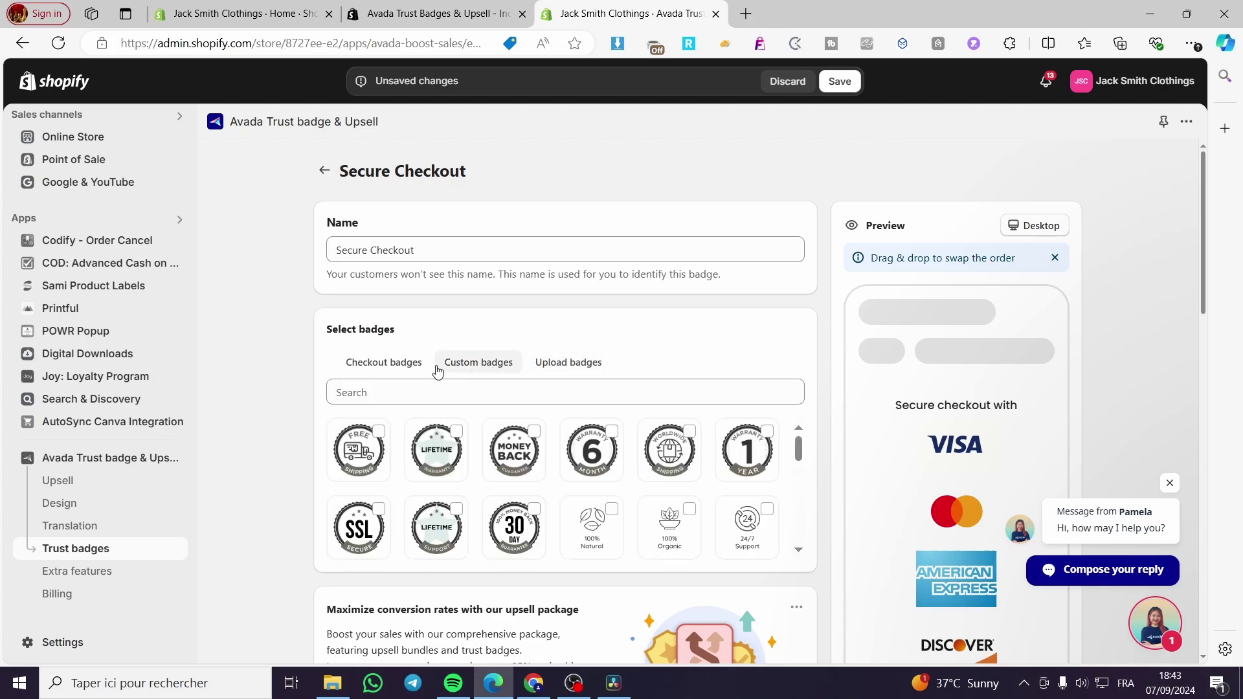
click(392, 370)
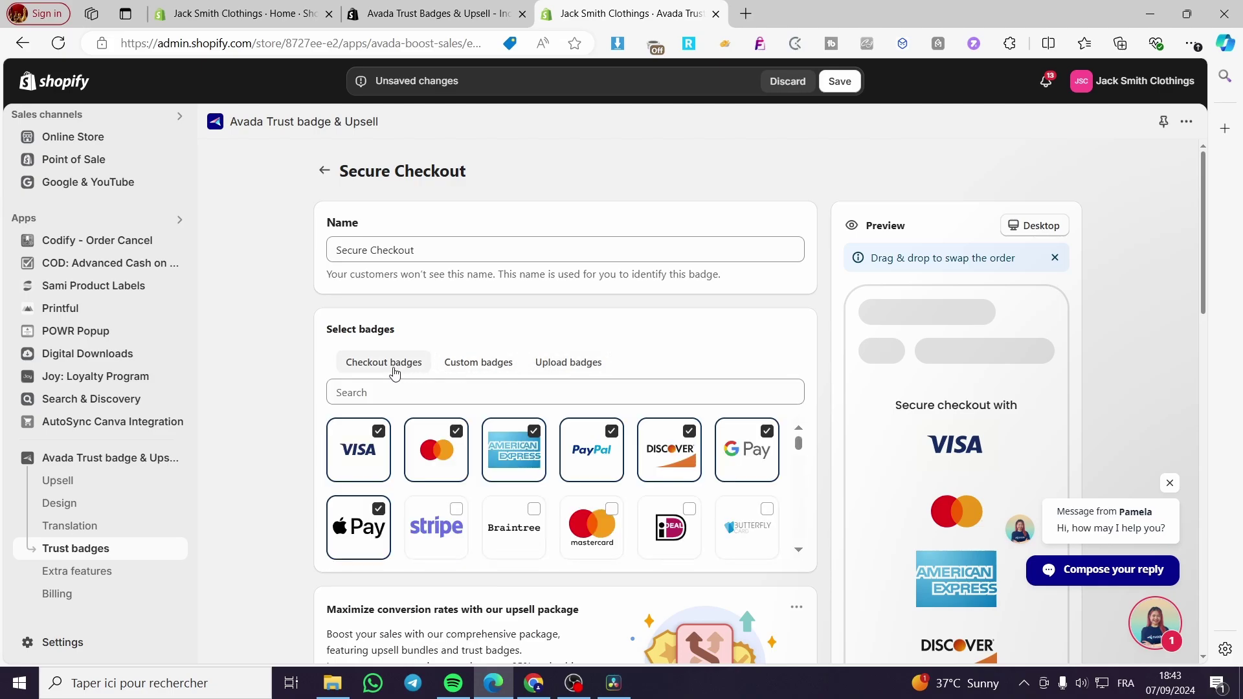
Step: Add the Stripe badge to the selected checkout badges and browse the other available payment badges
scroll(591, 455, down, 2)
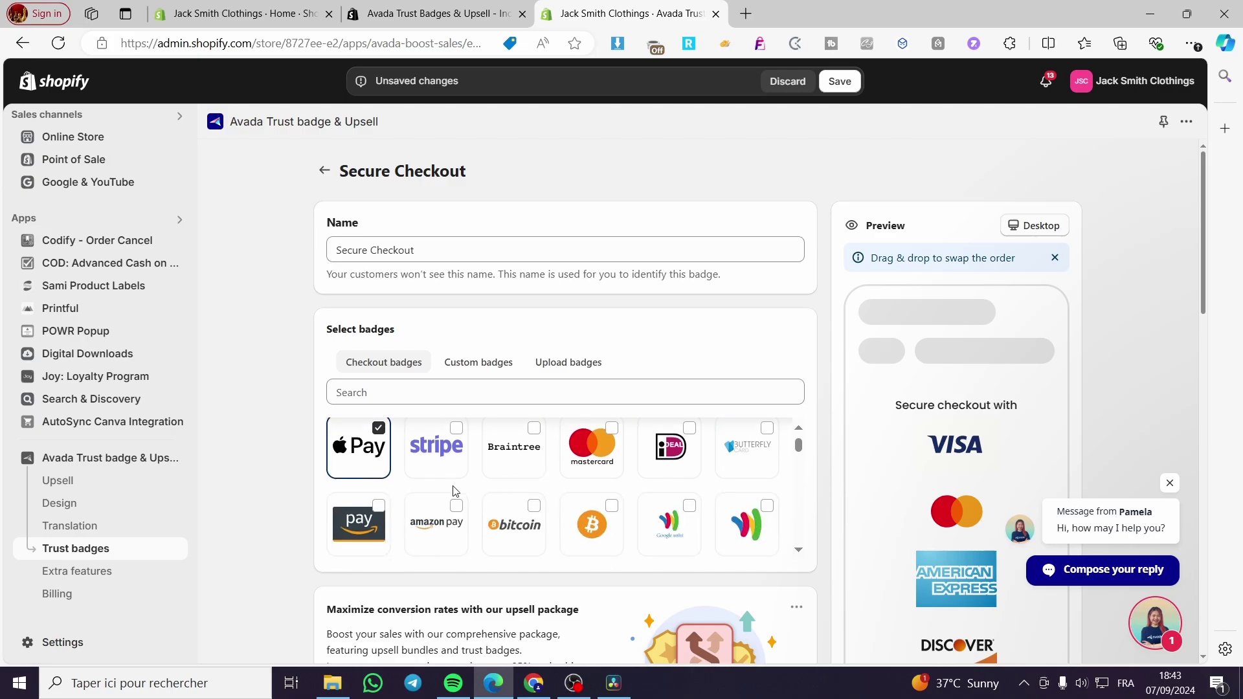
scroll(591, 455, up, 2)
click(457, 511)
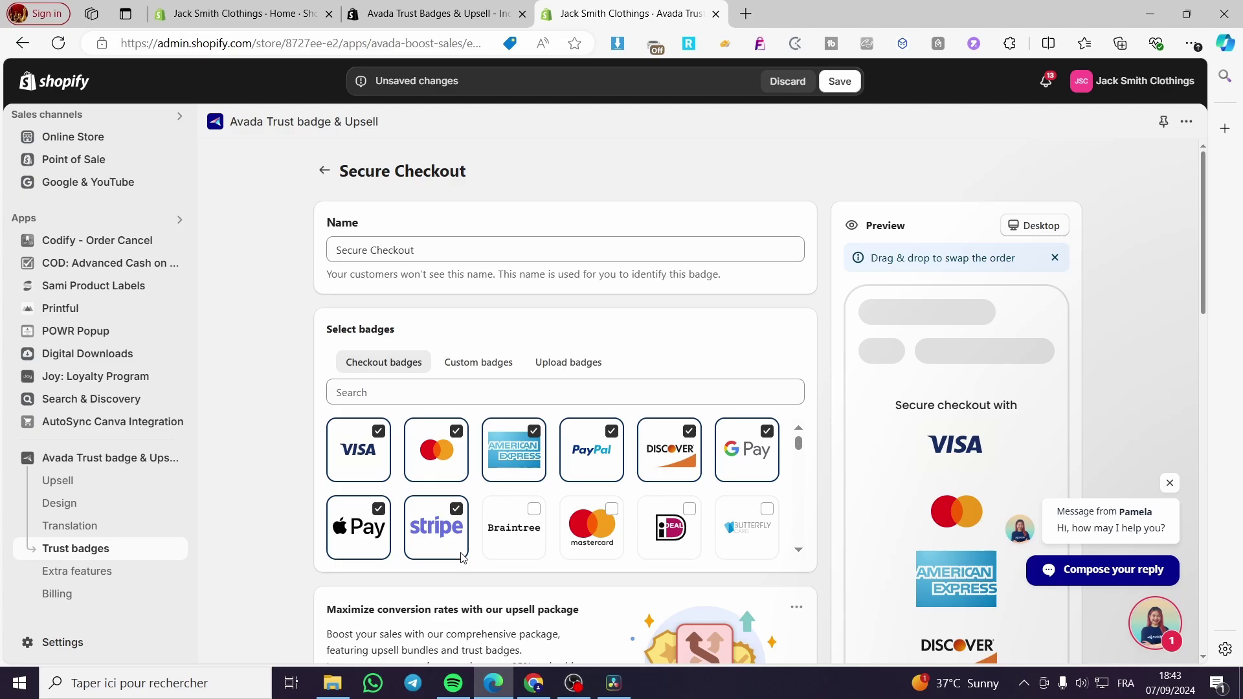
scroll(641, 529, down, 3)
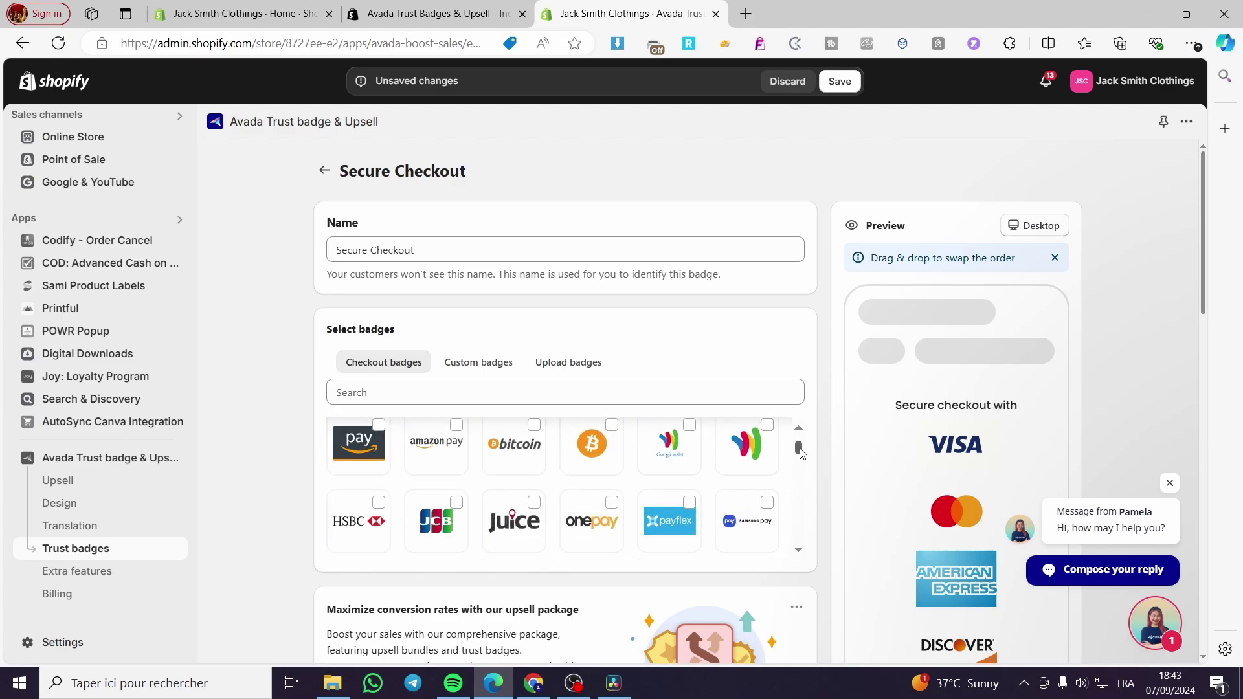
drag(799, 451, 787, 418)
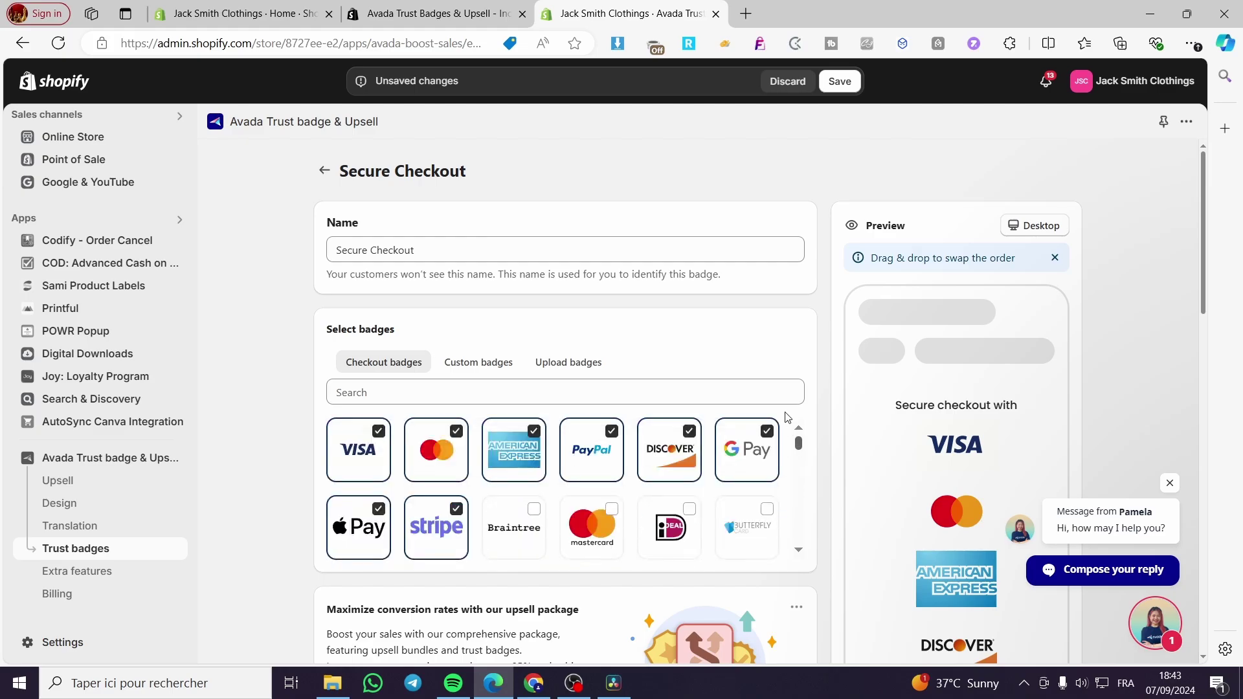
Step: Review the badge placement options, trying the Homepage placement and switching back to Product page
scroll(770, 409, down, 3)
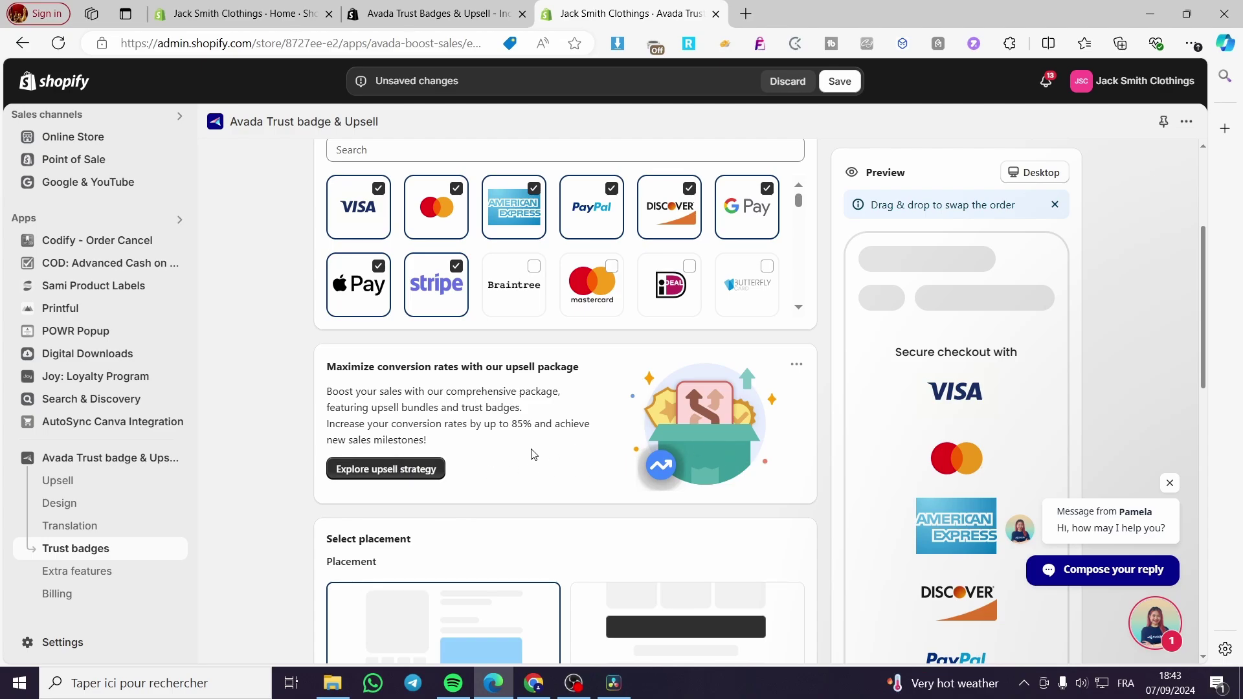
scroll(532, 454, down, 4)
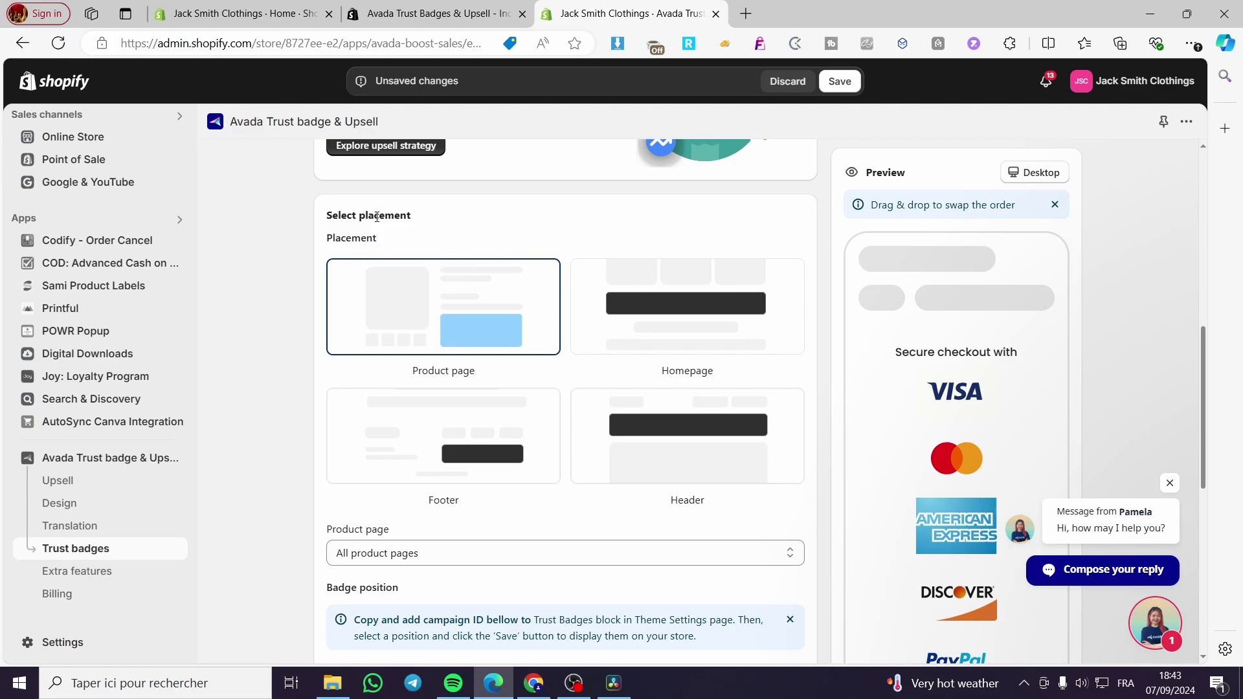
scroll(905, 459, down, 1)
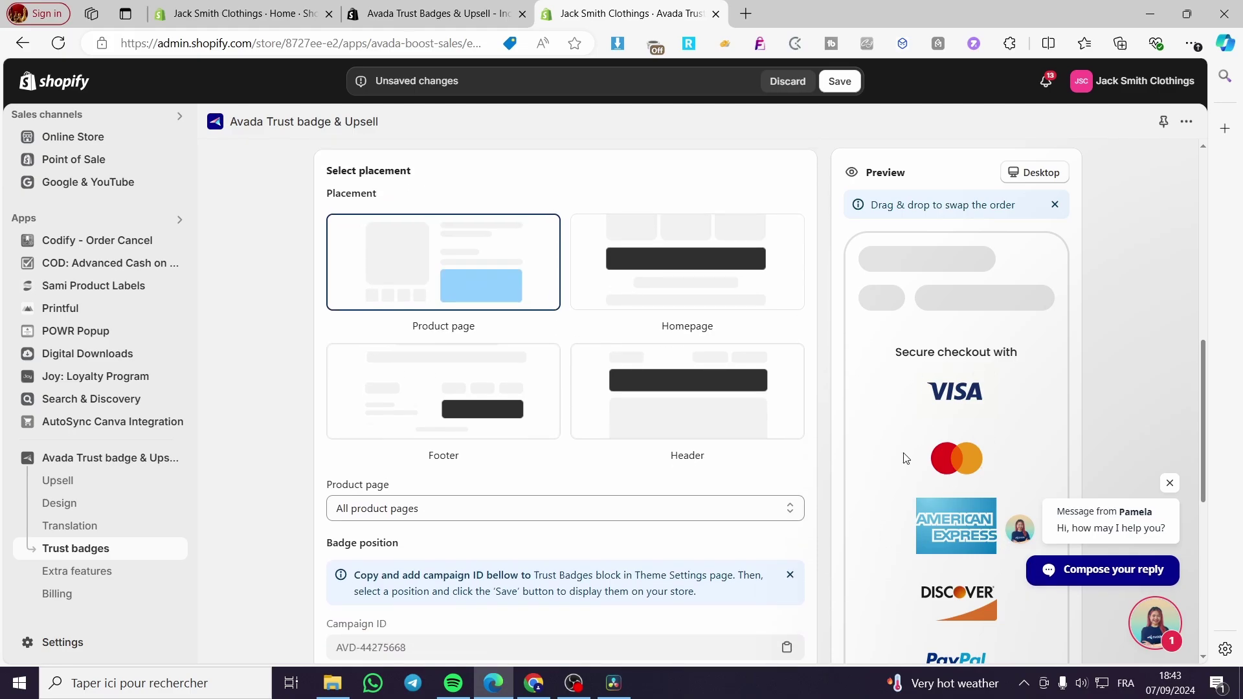
scroll(905, 458, up, 2)
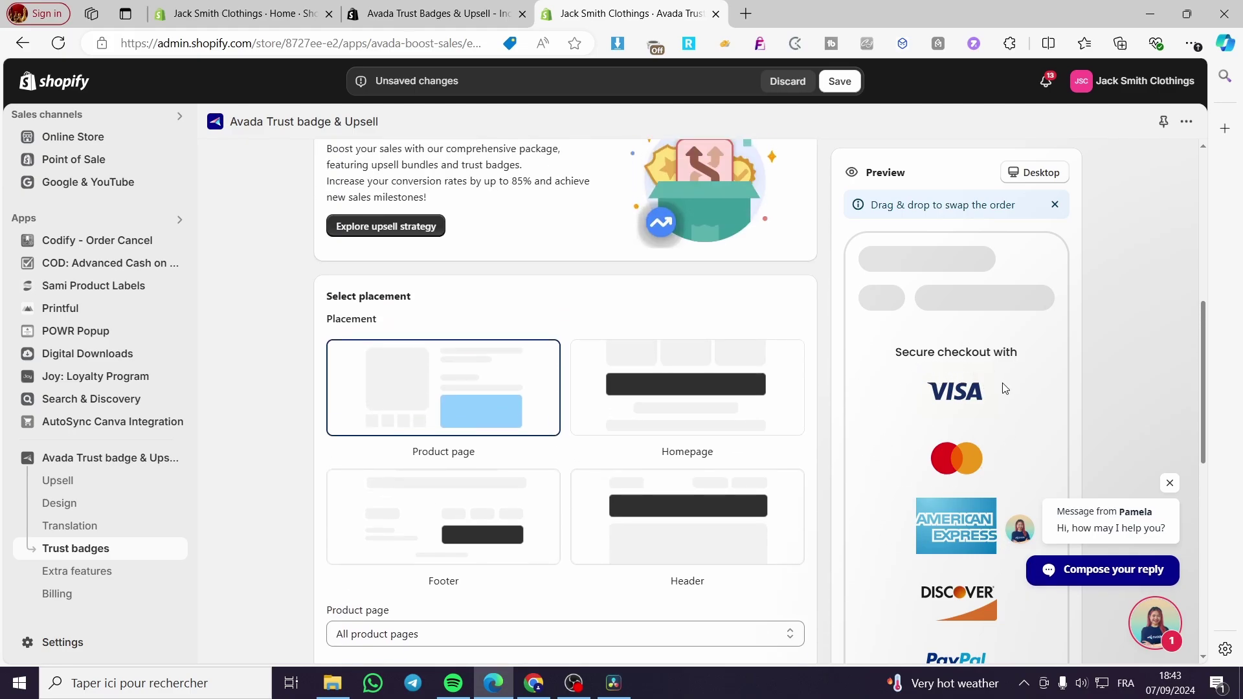
scroll(1044, 434, down, 6)
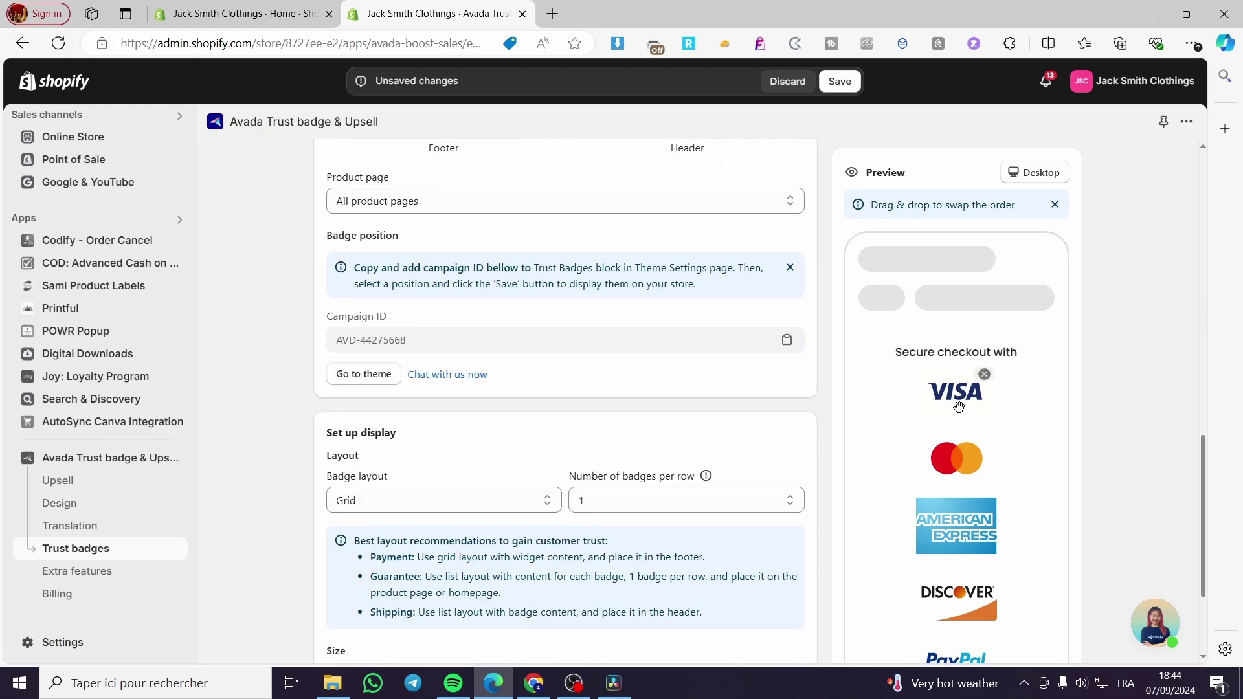
scroll(359, 444, up, 7)
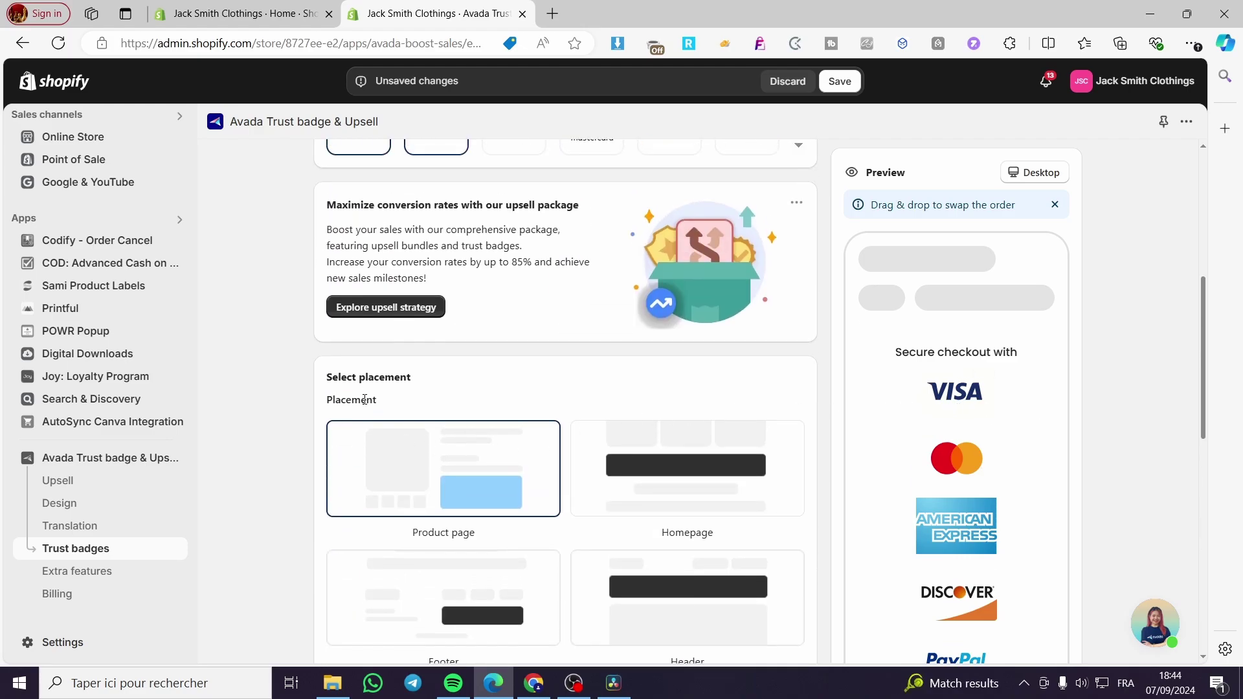
scroll(365, 400, down, 1)
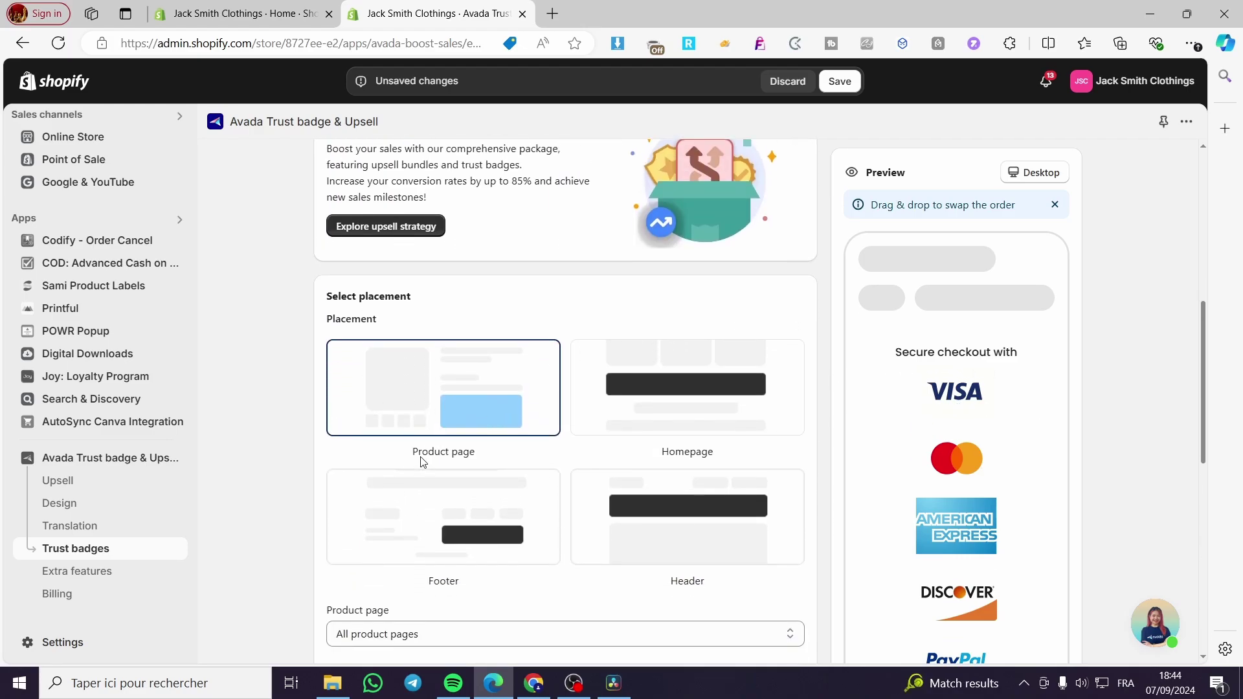
click(686, 395)
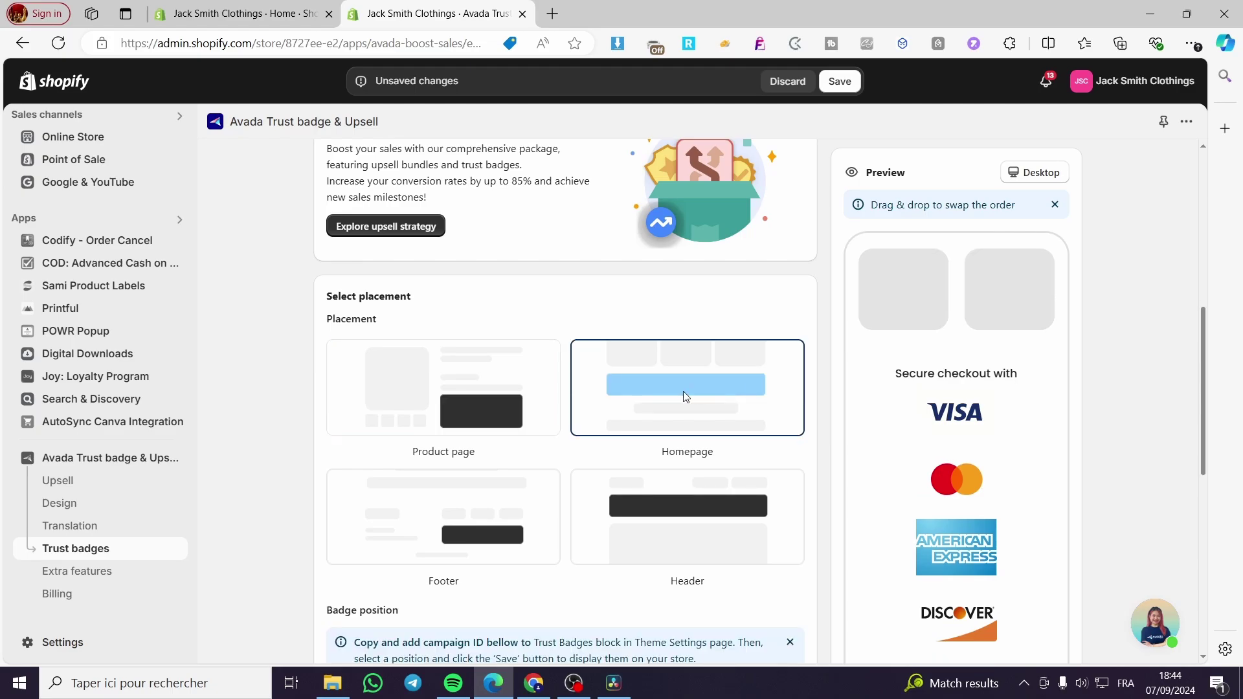
click(464, 395)
scroll(464, 398, down, 2)
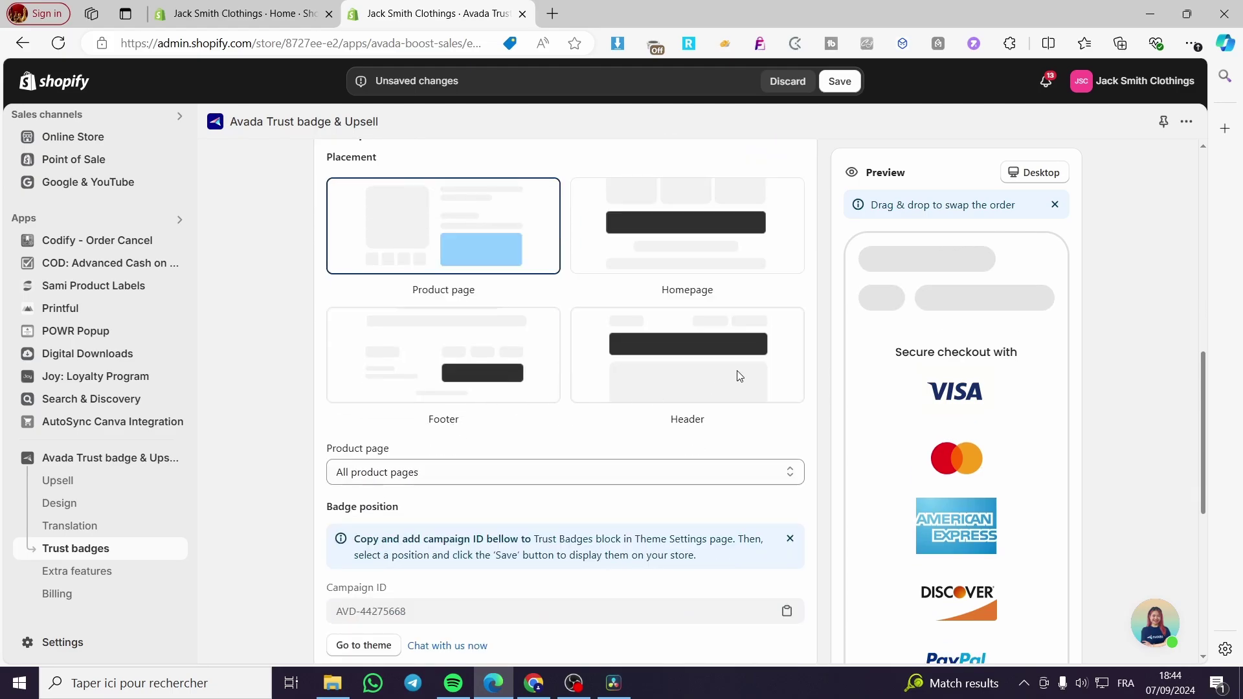
scroll(536, 379, up, 1)
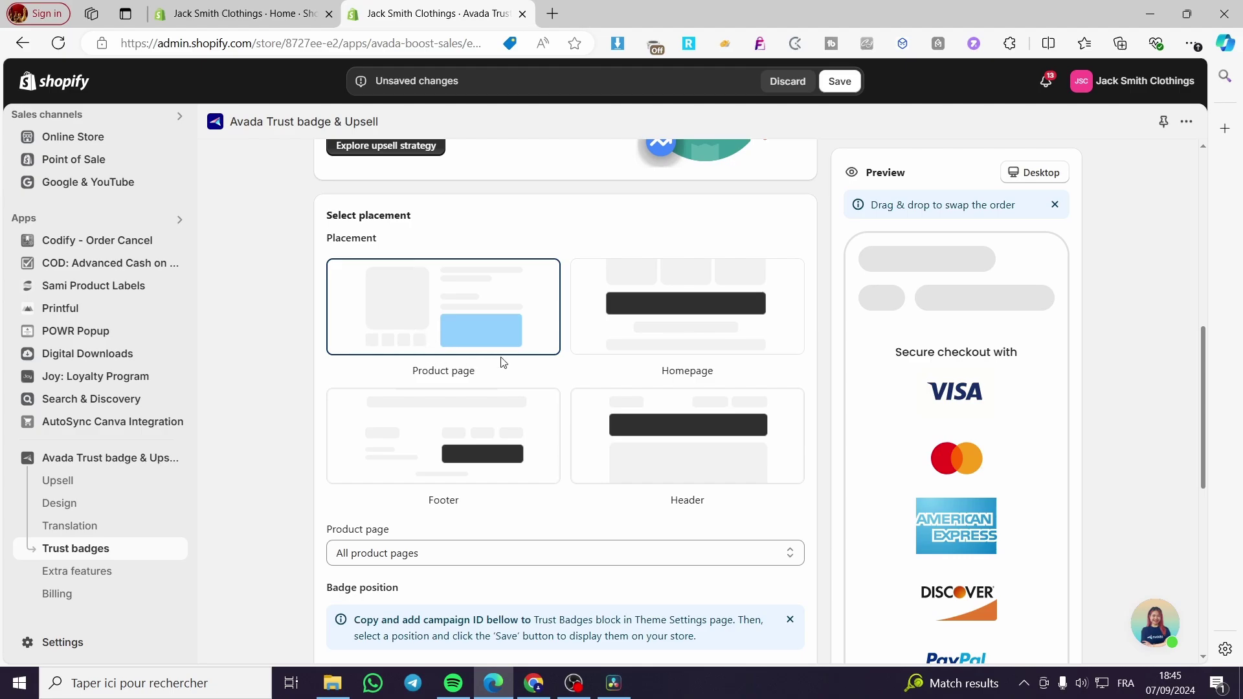
Step: Try limiting the badge to specific product pages and switch it back to all product pages
scroll(503, 362, down, 1)
scroll(477, 413, down, 1)
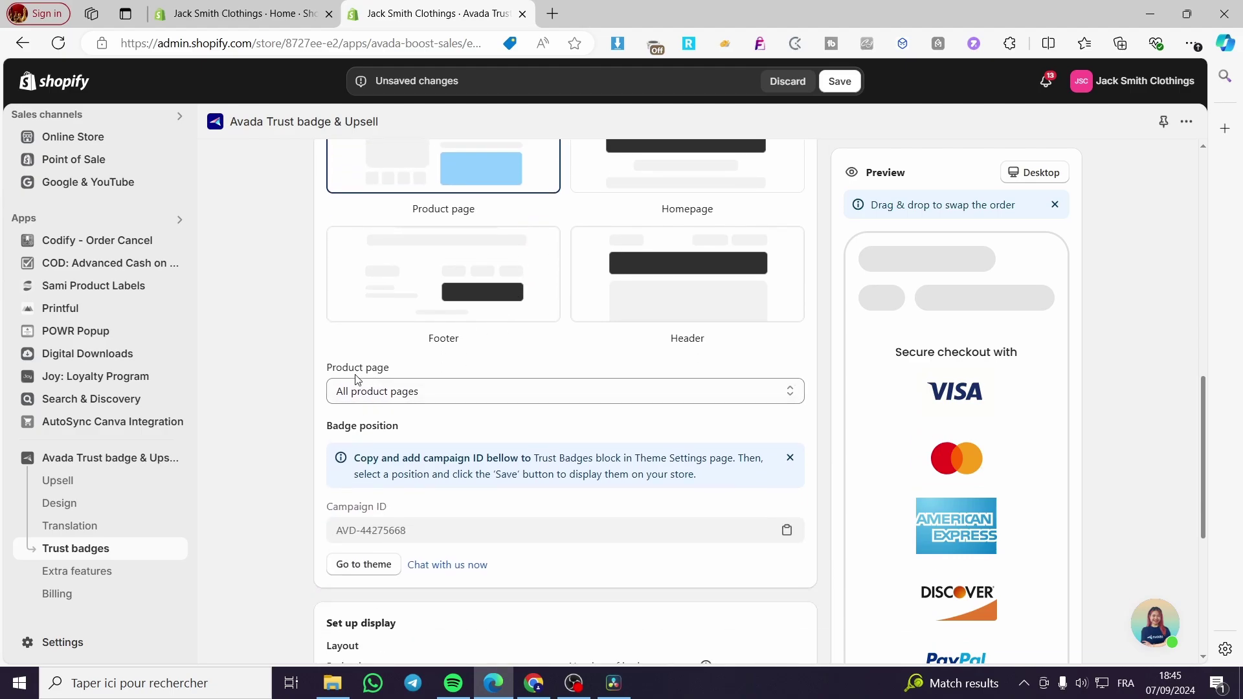
click(454, 393)
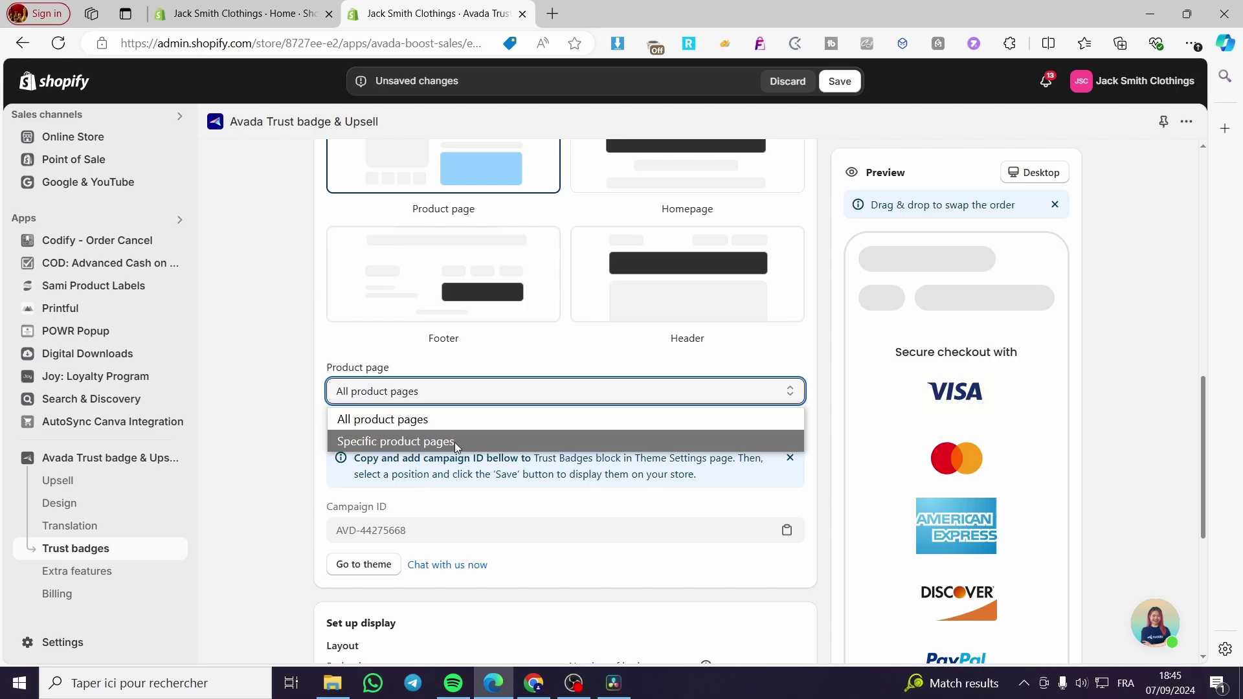
click(454, 442)
click(469, 391)
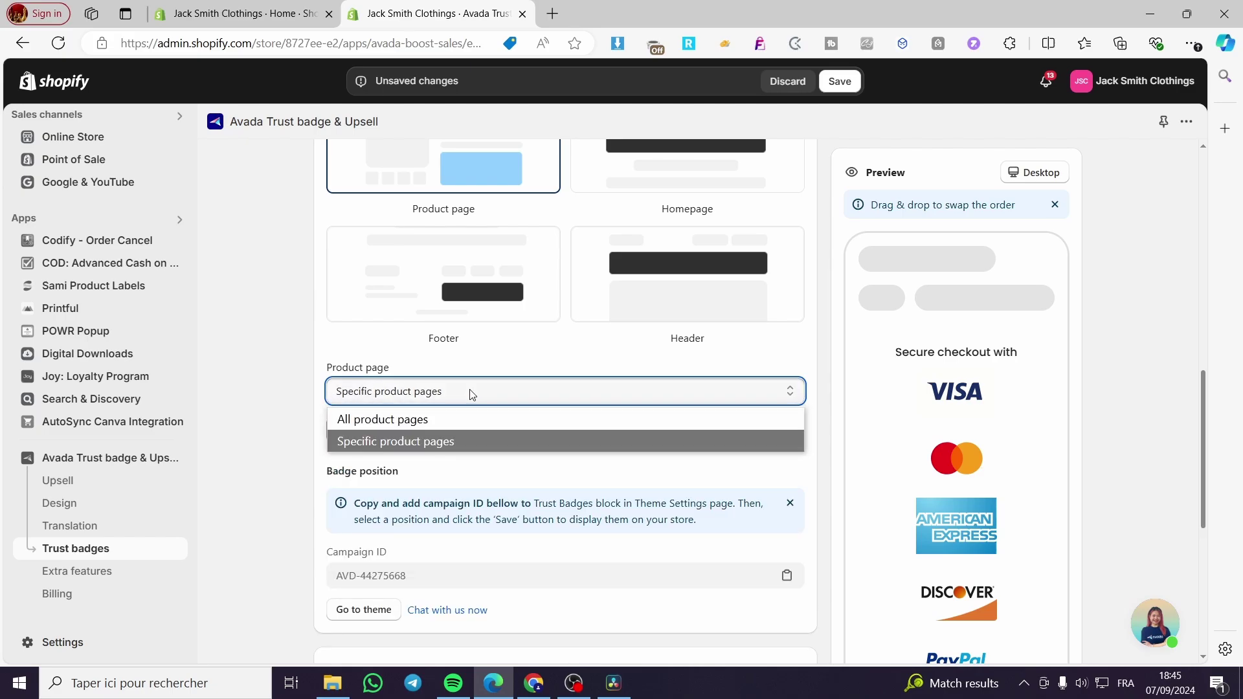
click(434, 420)
right_click(434, 422)
click(357, 401)
click(430, 363)
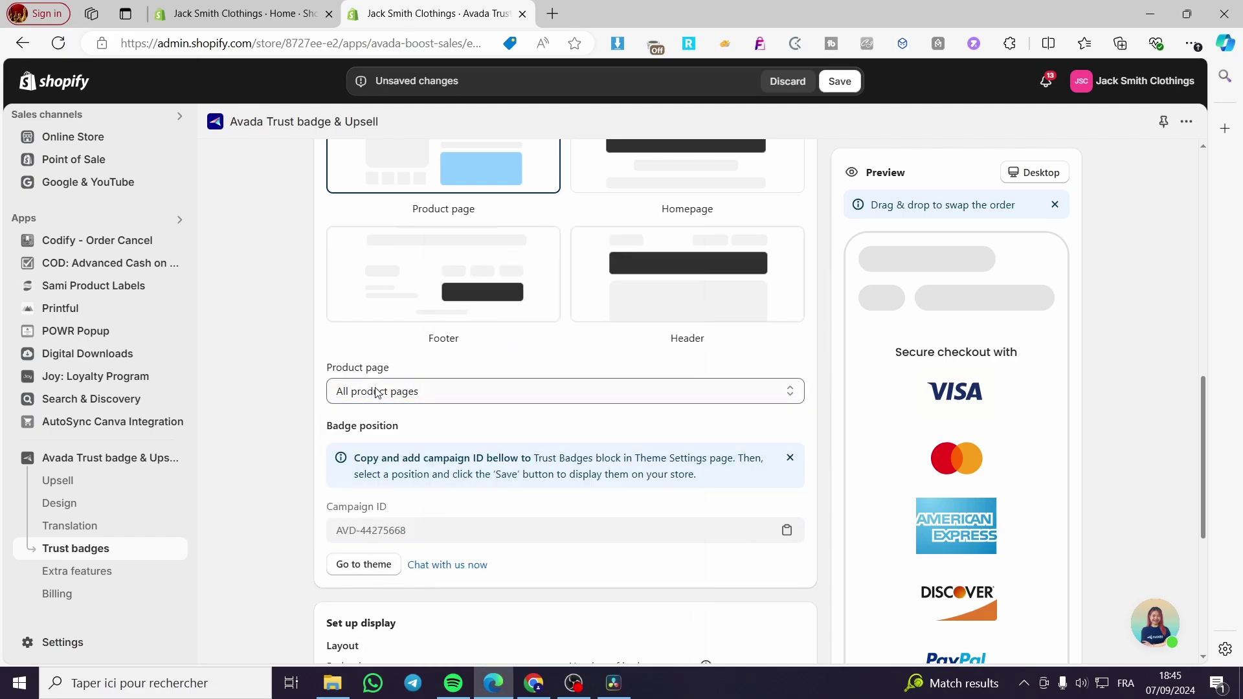
Step: Review the badge position settings and check the trust badge in the desktop preview
scroll(336, 452, down, 2)
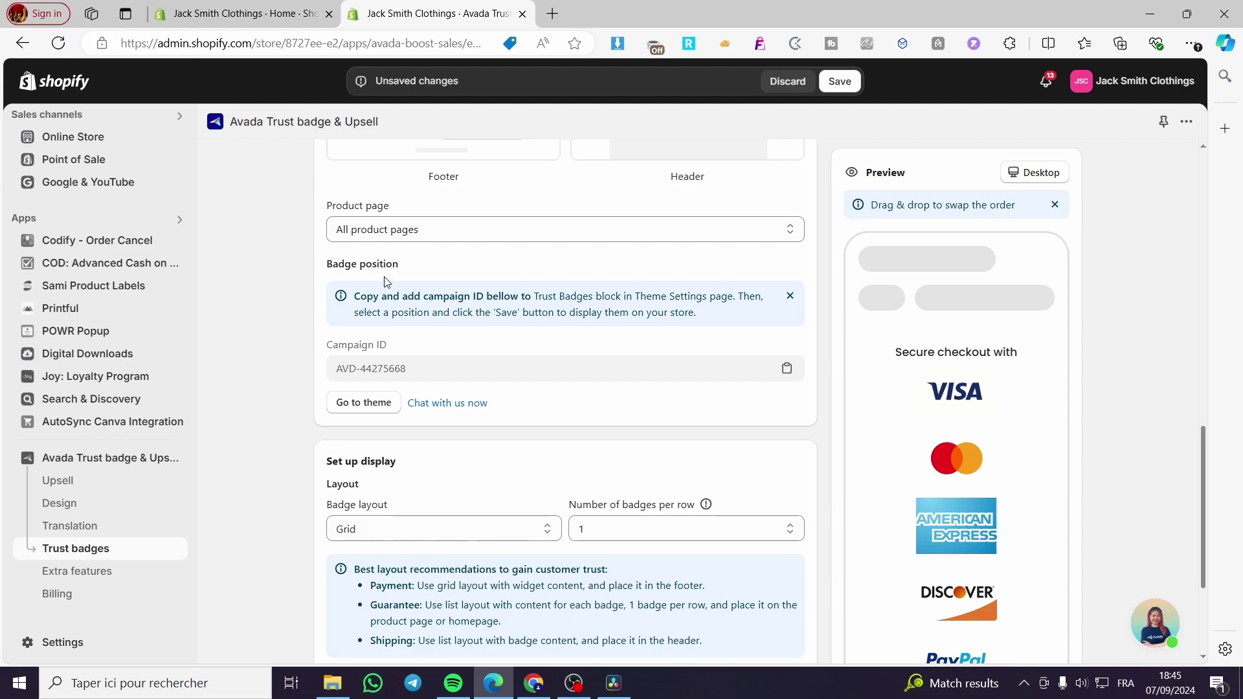
scroll(477, 291, down, 4)
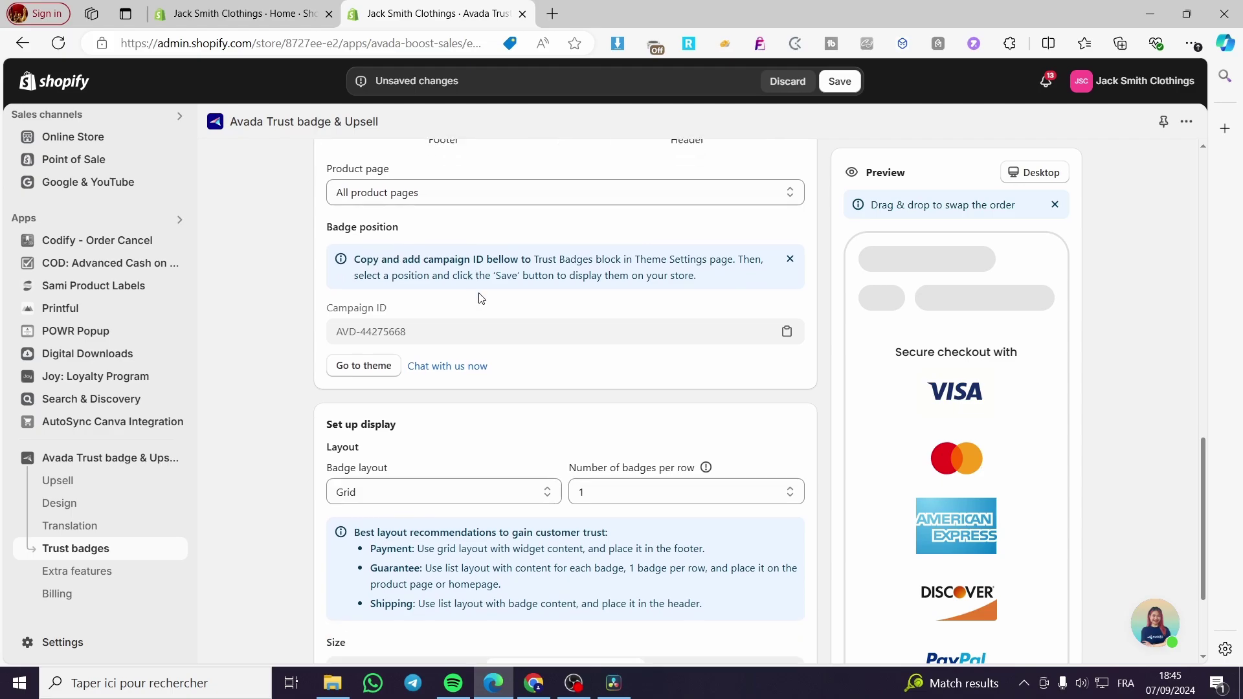
scroll(583, 330, up, 3)
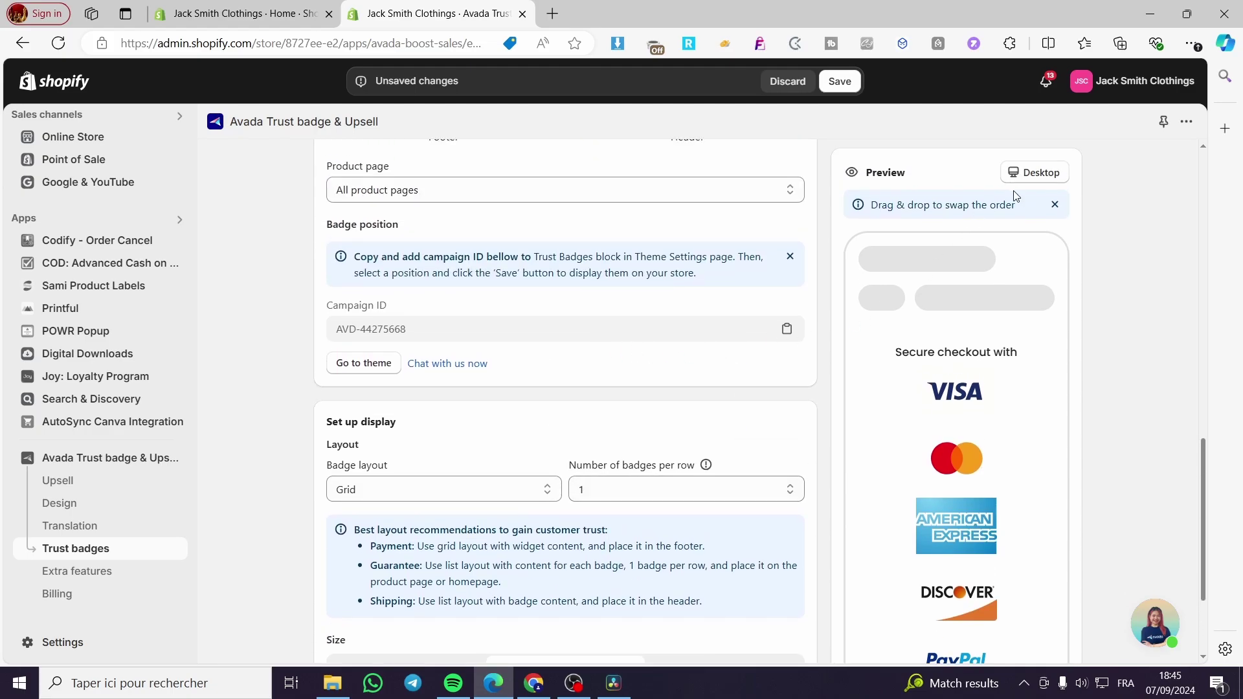
click(1035, 178)
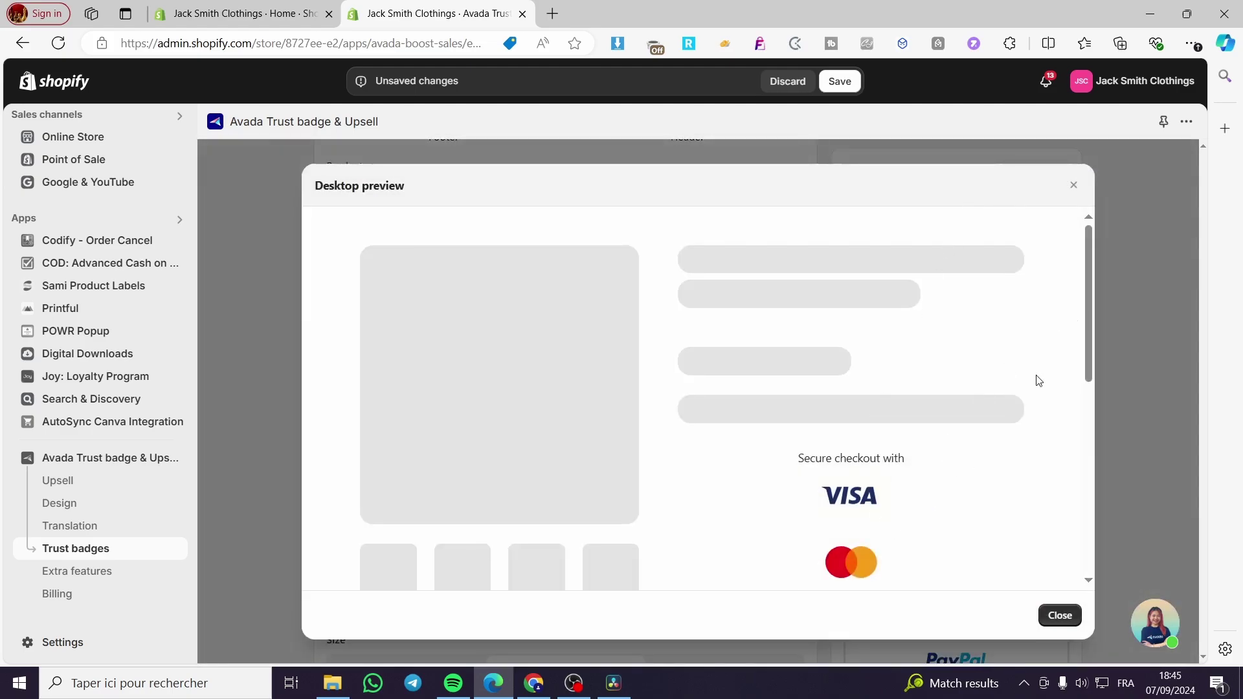
click(1073, 185)
Step: Try the List badge layout in the display setup and switch back to Grid
scroll(835, 327, down, 3)
scroll(427, 410, down, 3)
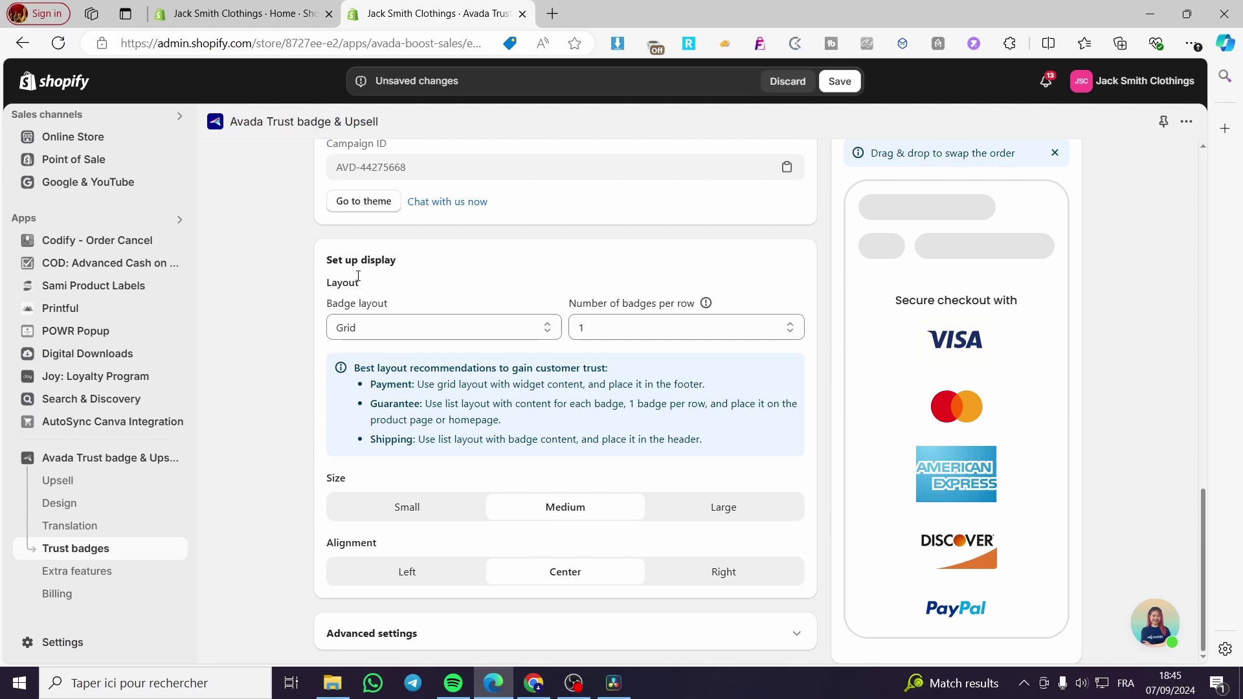
click(364, 326)
click(372, 378)
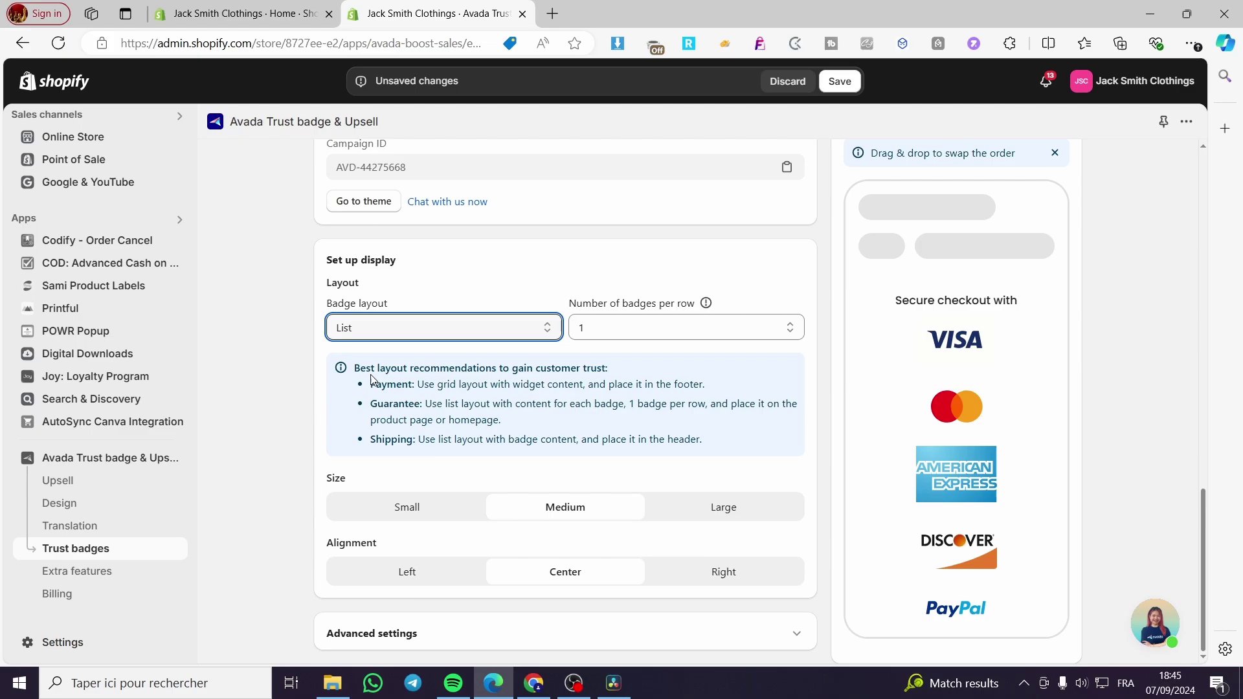
click(499, 328)
click(463, 368)
key(Up)
Step: Set the number of badges per row to 2, comparing it with a single badge per row
click(654, 327)
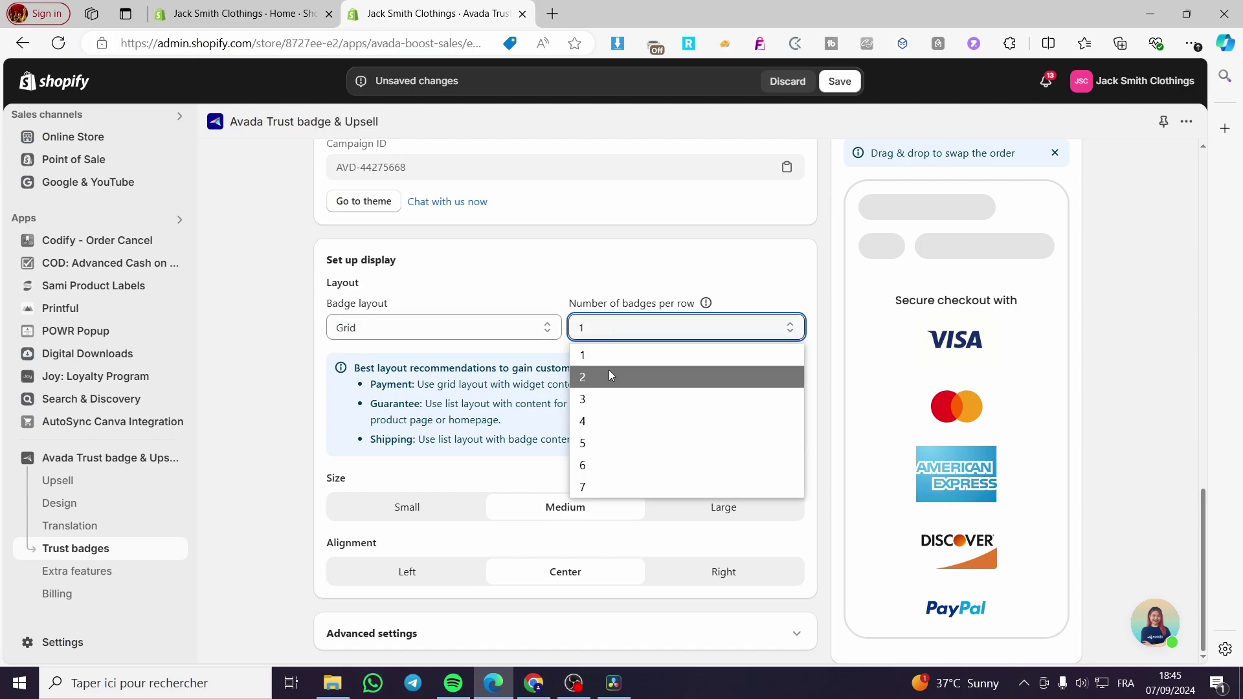
click(608, 371)
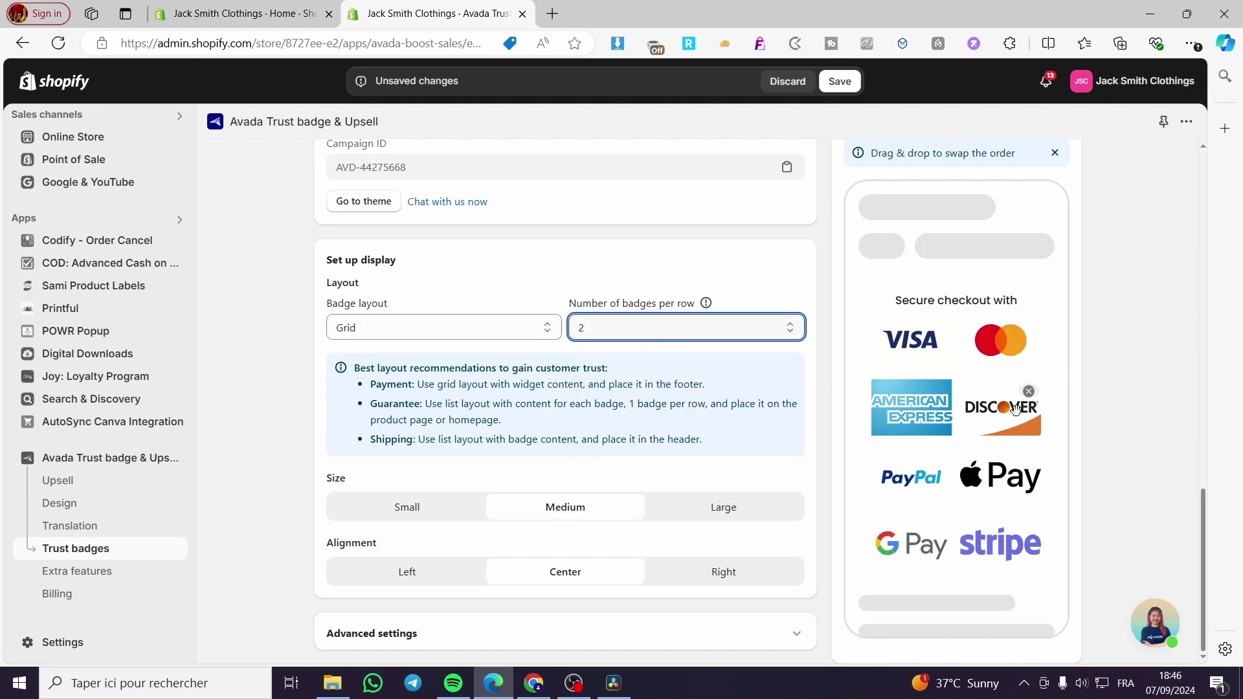
click(712, 333)
click(682, 351)
click(699, 329)
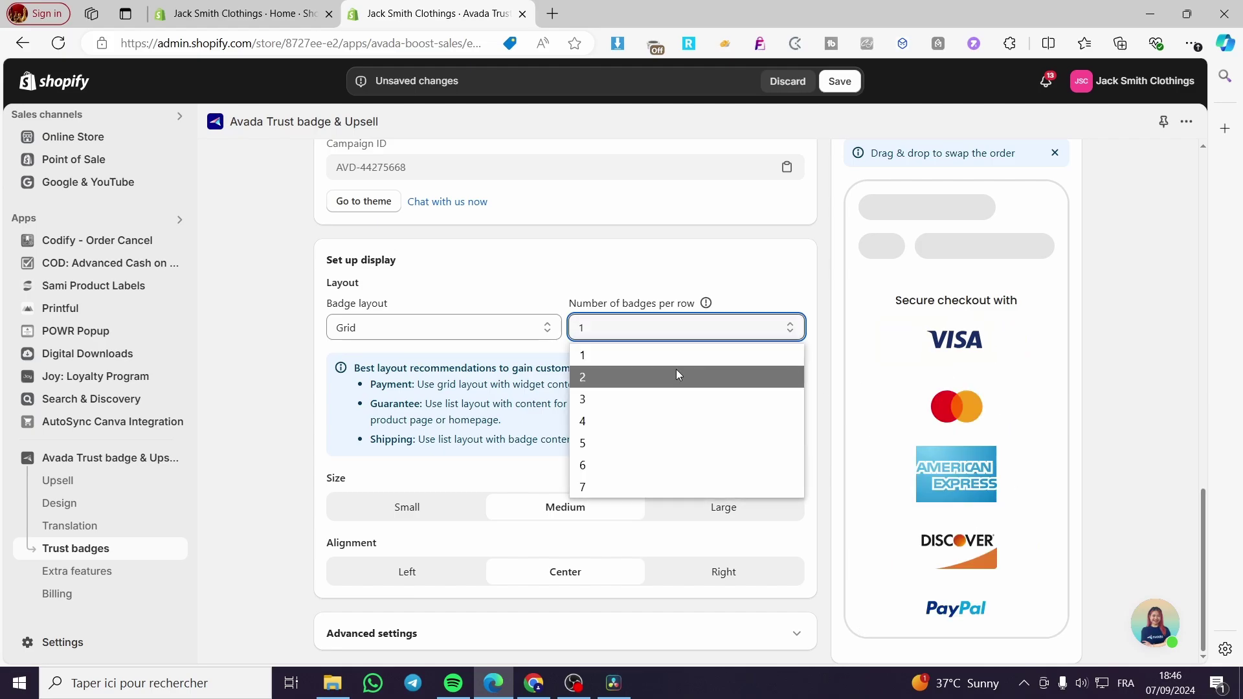
click(676, 370)
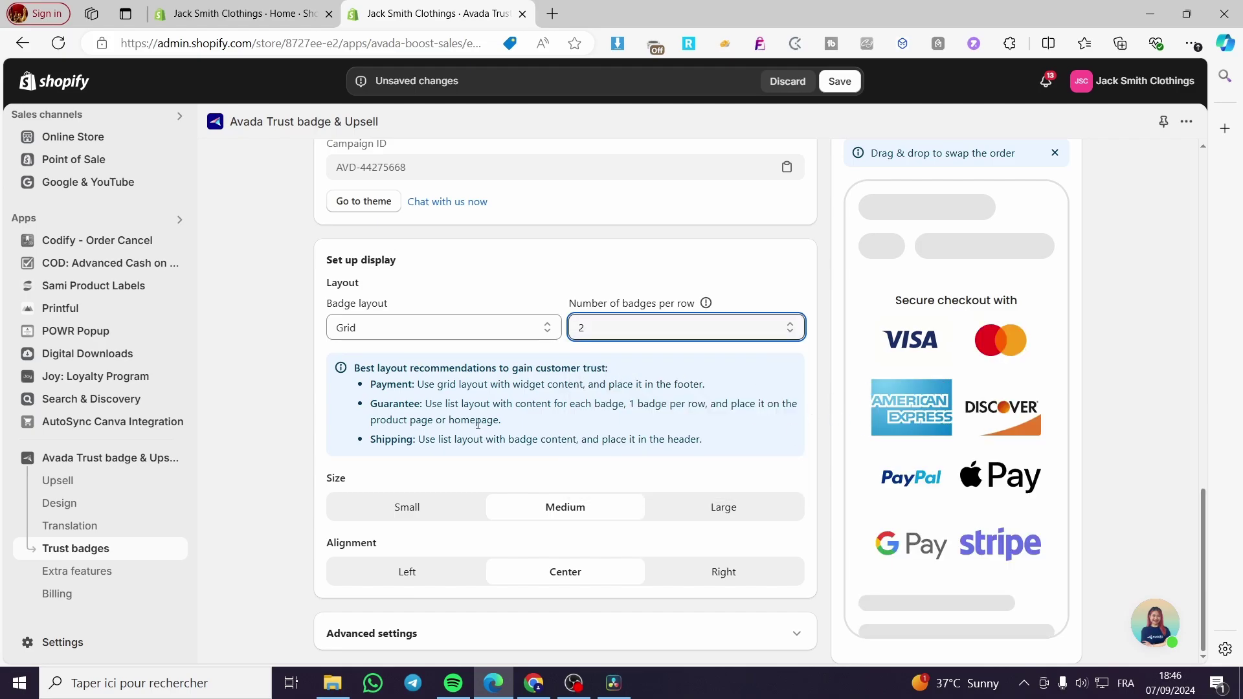
Step: Compare the badge sizes, set the size to Small and align the badges to the left
scroll(477, 424, up, 2)
scroll(554, 514, down, 2)
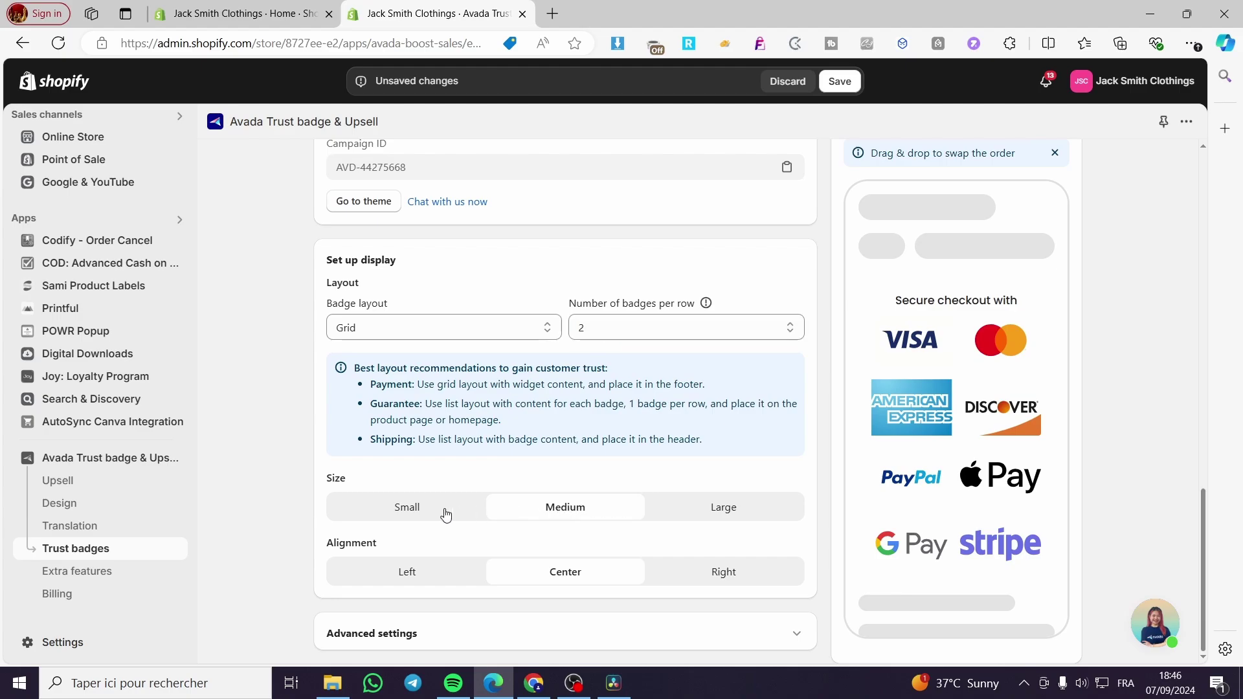
click(445, 515)
click(574, 509)
click(694, 518)
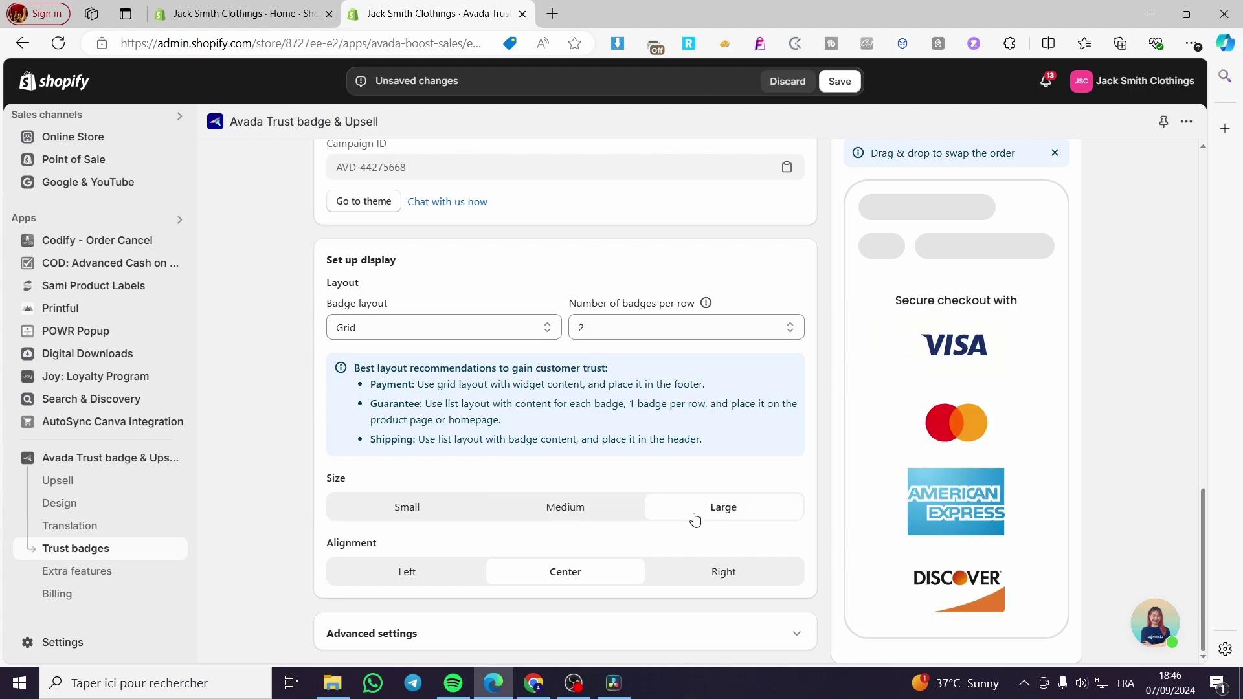
click(473, 511)
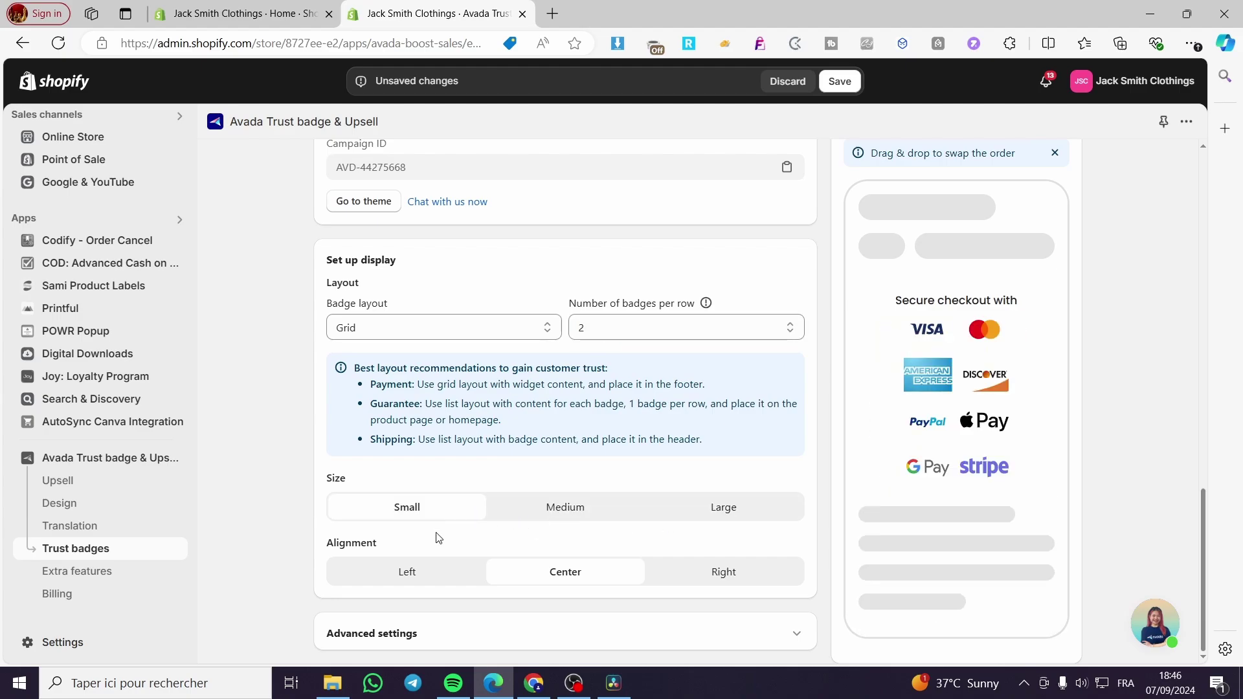
click(406, 579)
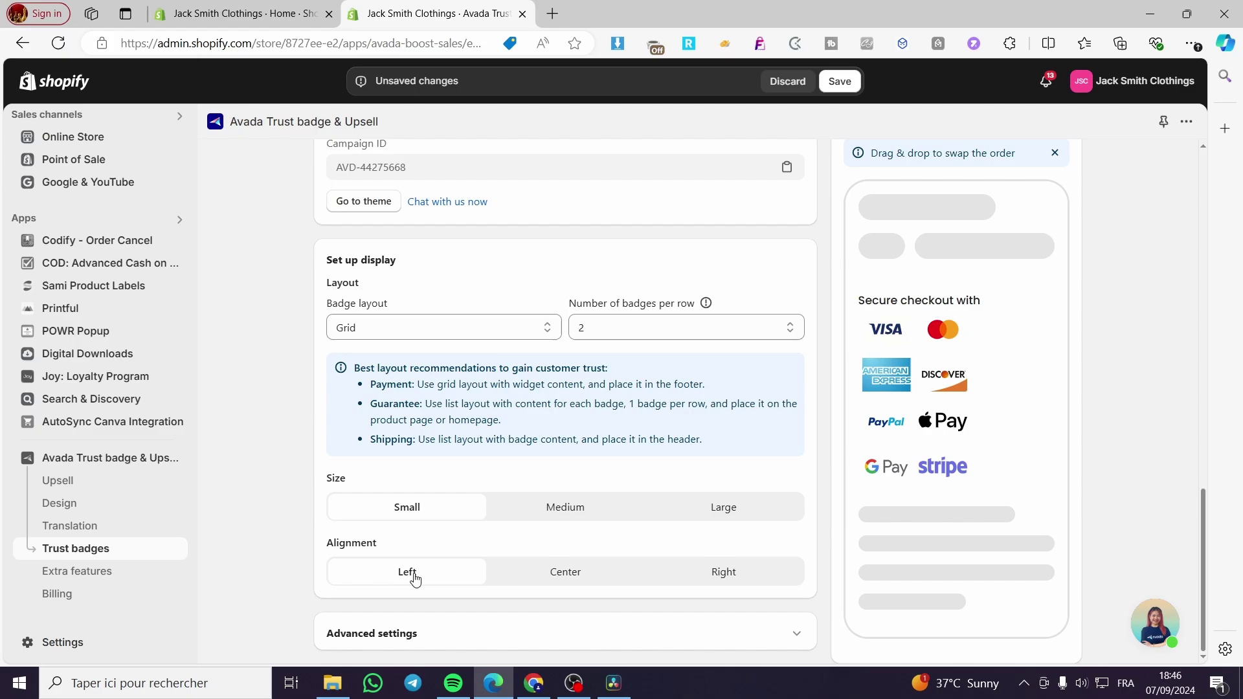
Step: Compare the center and right badge alignments and set the alignment to Center
click(568, 583)
click(712, 577)
click(557, 582)
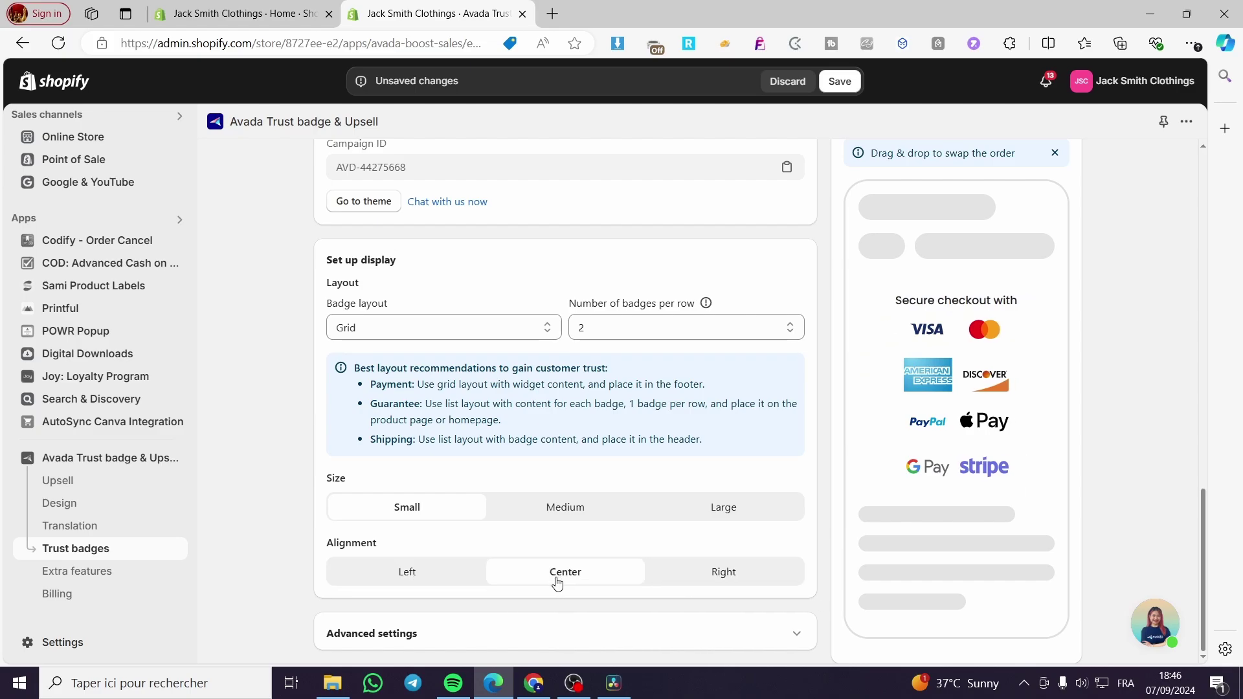
Step: Expand and review the badge's advanced settings, including typography, links and animation, and save the Secure Checkout badge
click(796, 633)
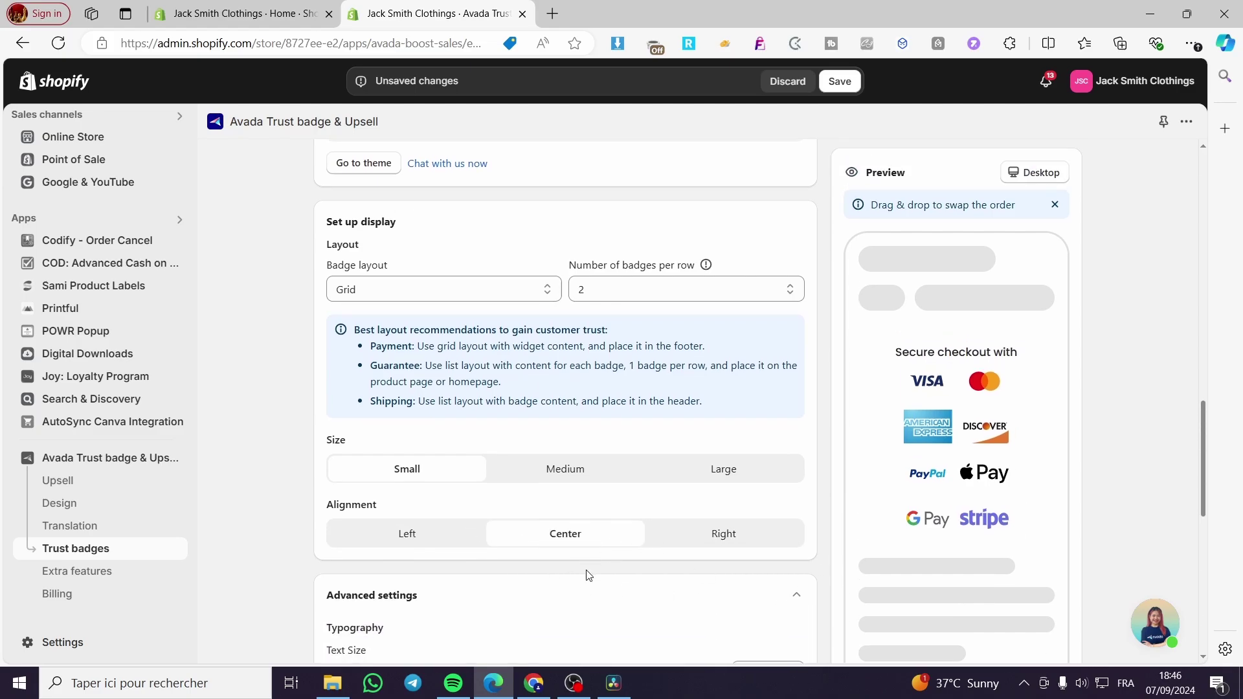
scroll(586, 556, down, 5)
scroll(453, 404, down, 2)
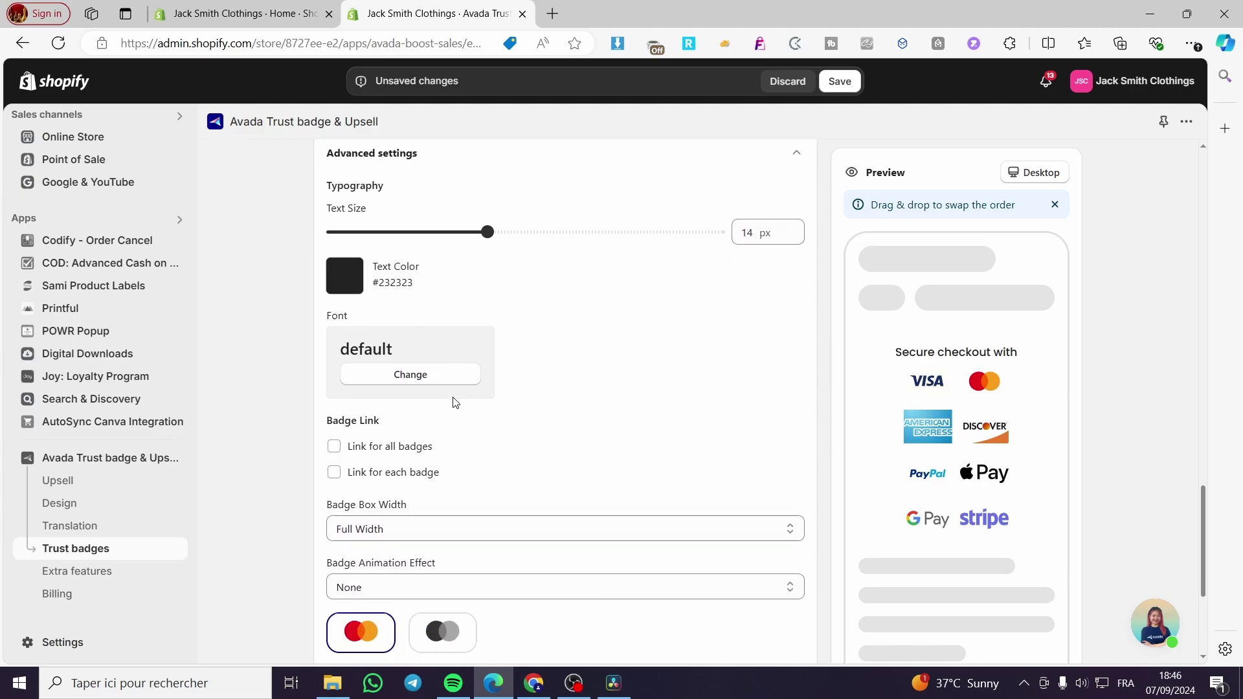
scroll(455, 403, down, 1)
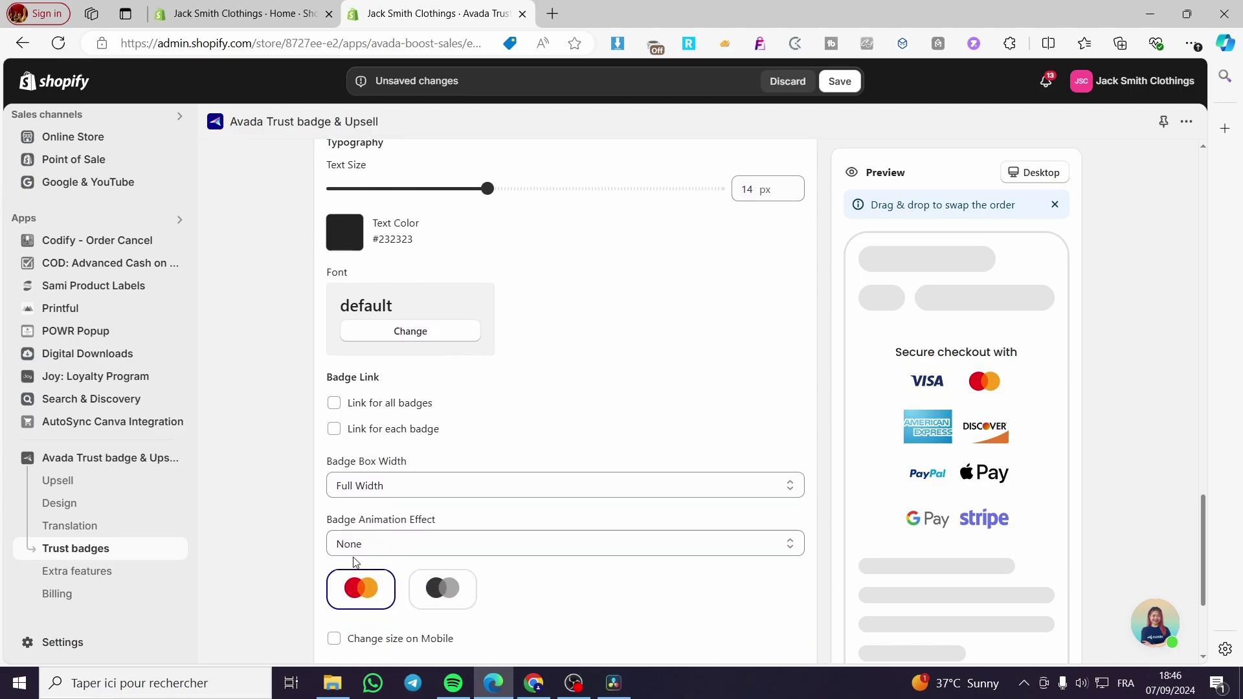
scroll(557, 454, down, 3)
scroll(482, 489, down, 1)
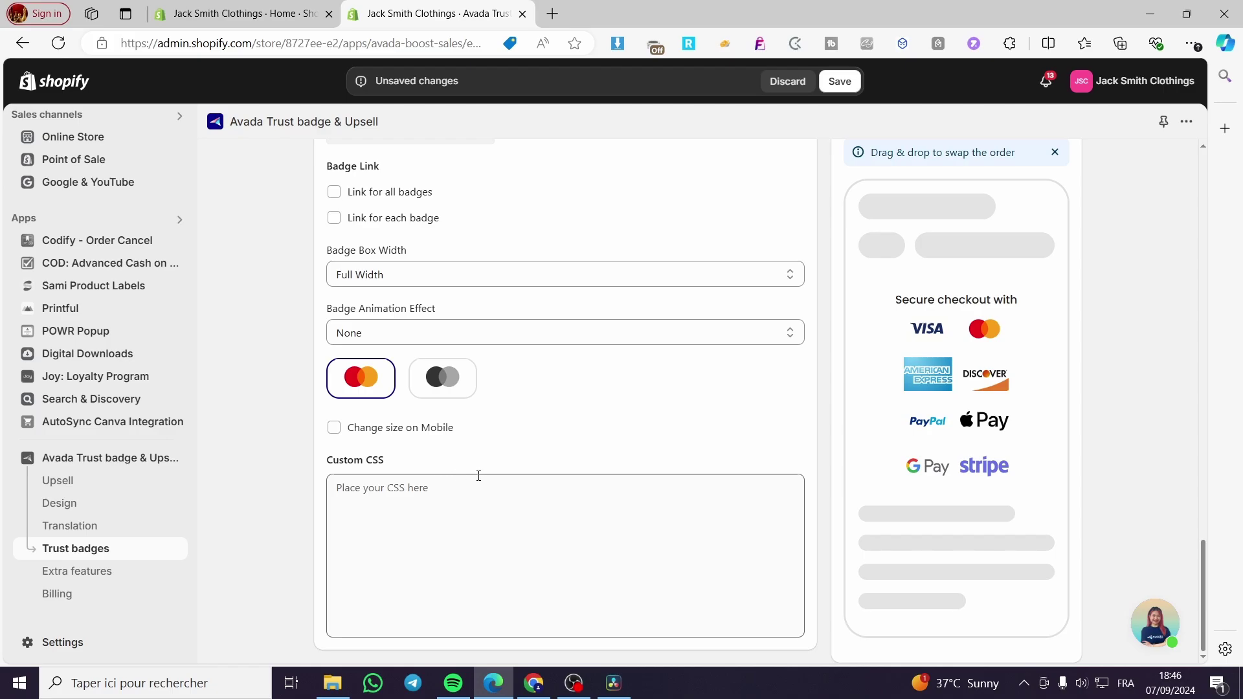
scroll(477, 477, up, 15)
scroll(563, 483, up, 7)
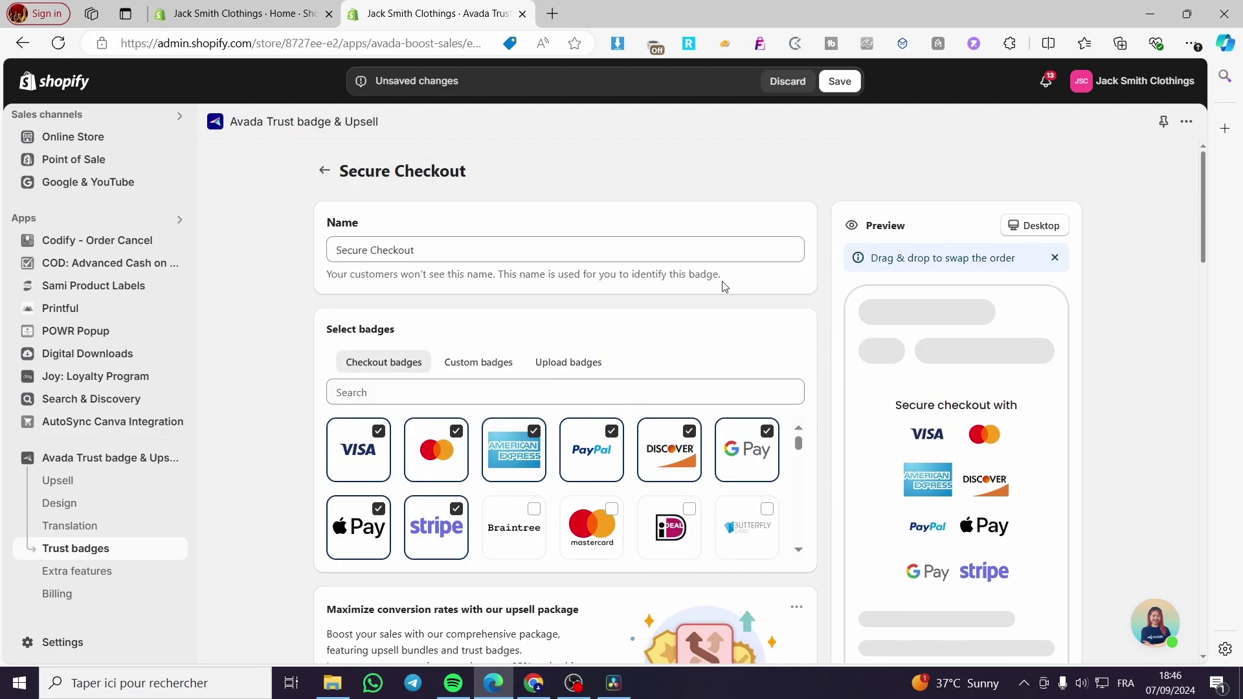
click(839, 80)
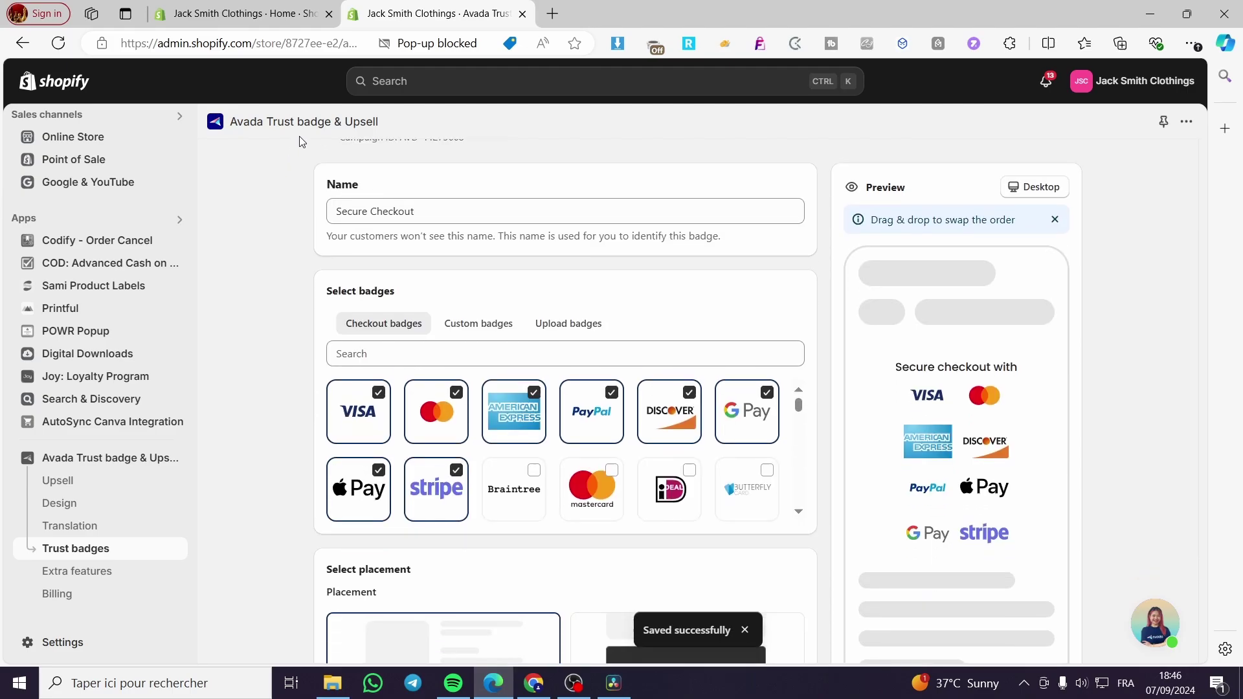
Step: View the live online store, open the 1800mAh Handheld Mini Fan product and examine its page for the trust badge
scroll(492, 453, down, 10)
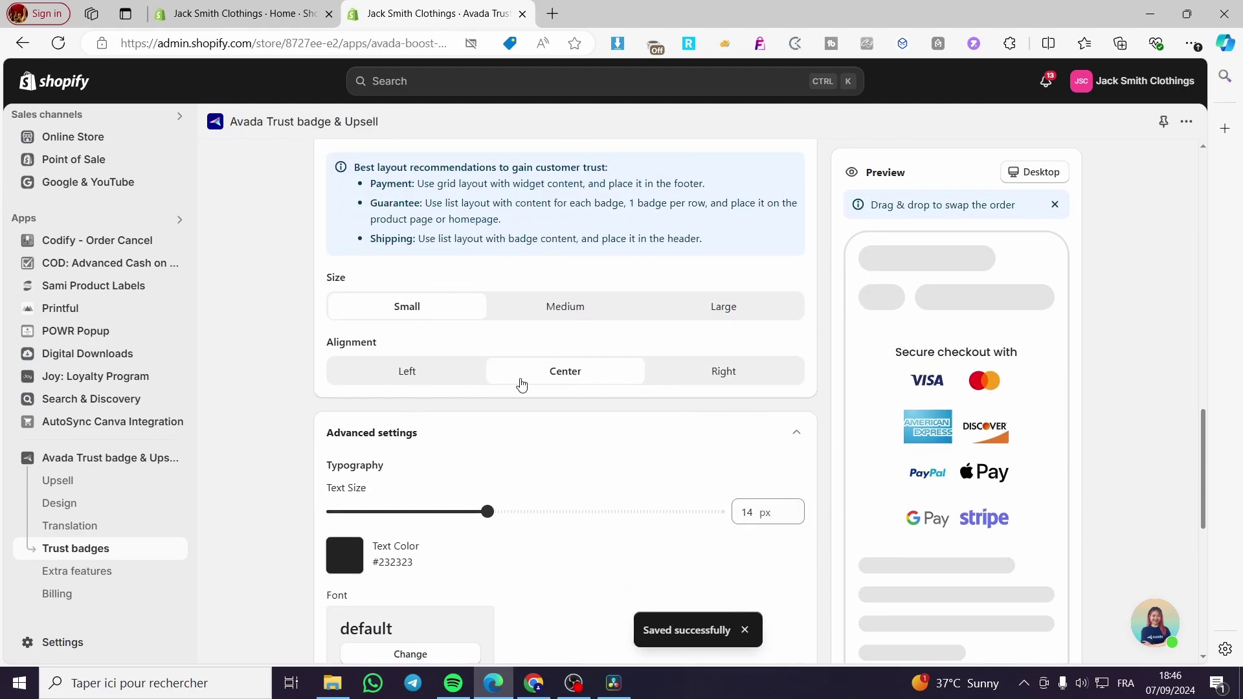
scroll(130, 324, up, 3)
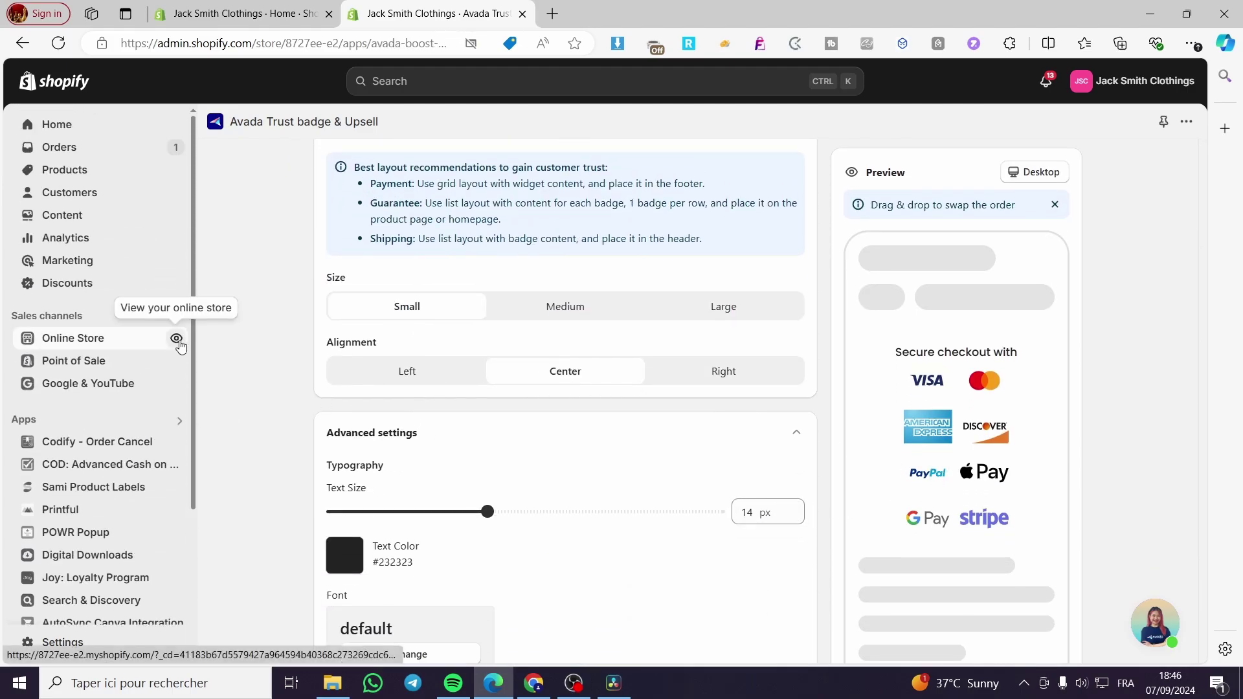
click(176, 338)
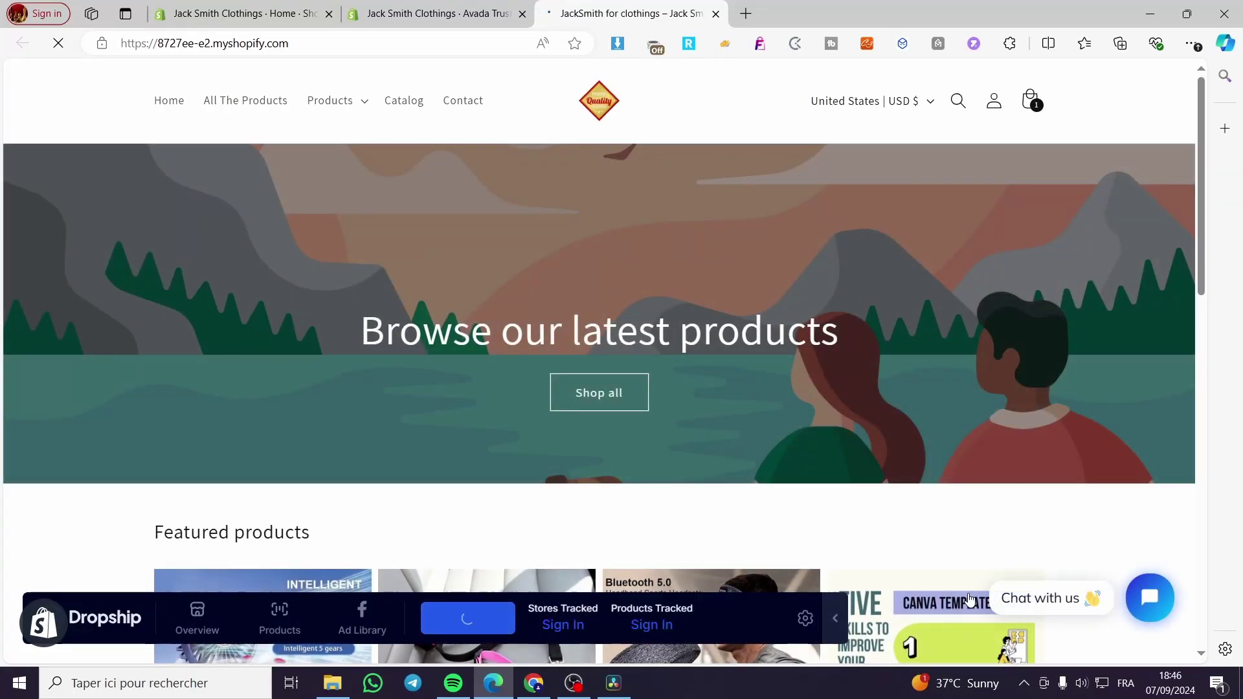
scroll(724, 386, down, 3)
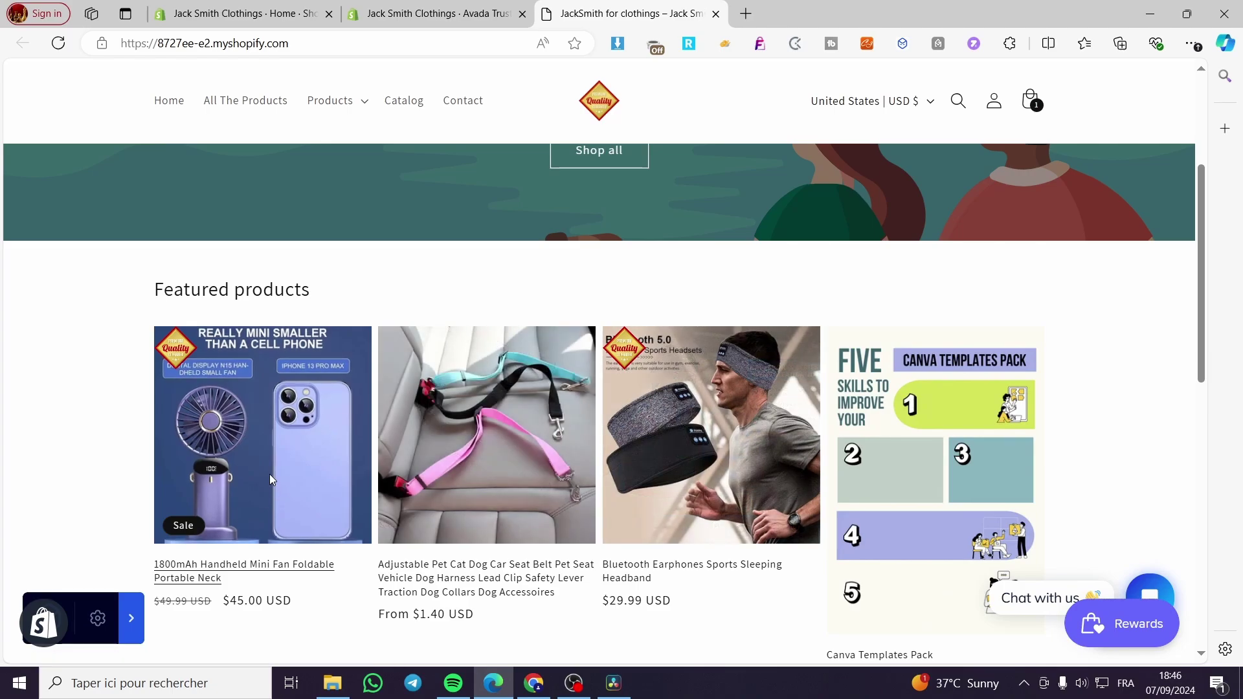
click(270, 478)
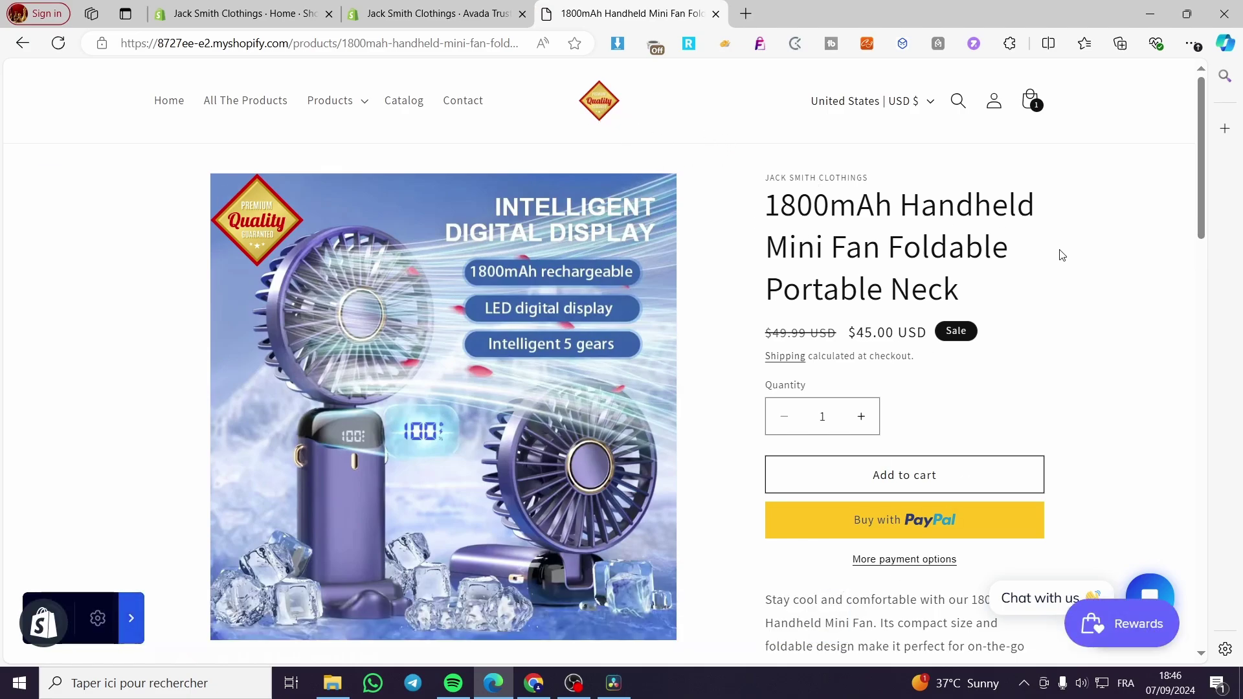
scroll(1058, 259, down, 10)
scroll(1058, 298, down, 15)
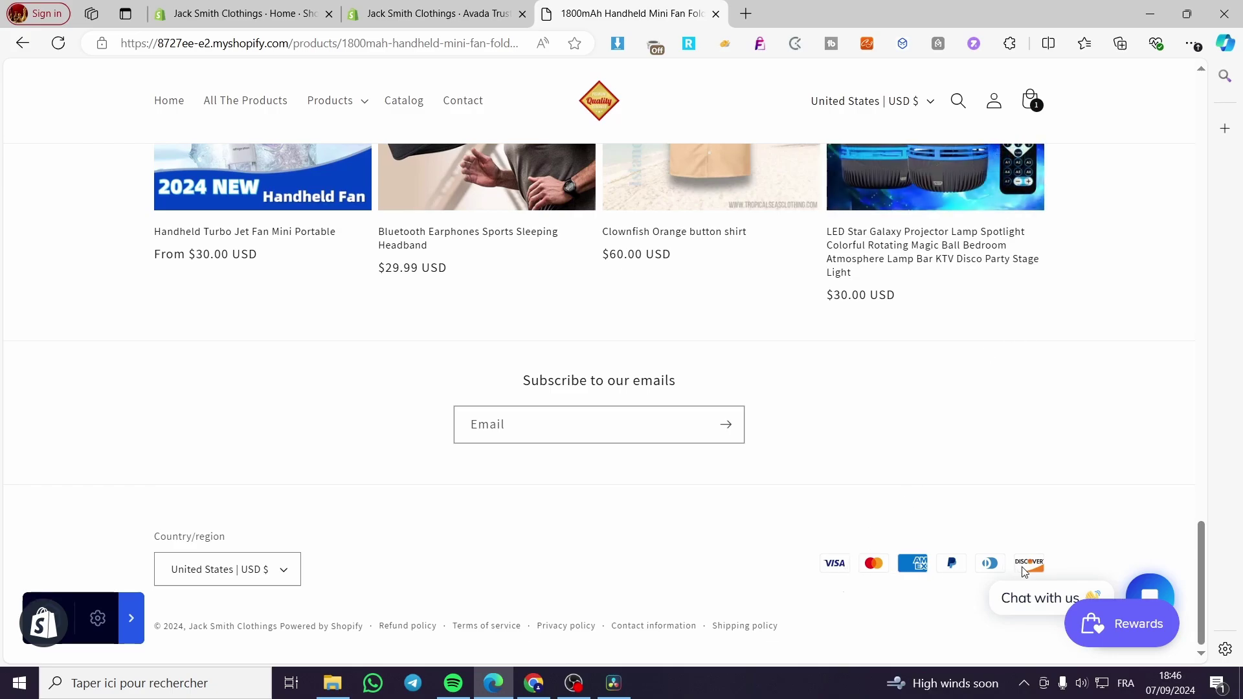
scroll(910, 567, up, 10)
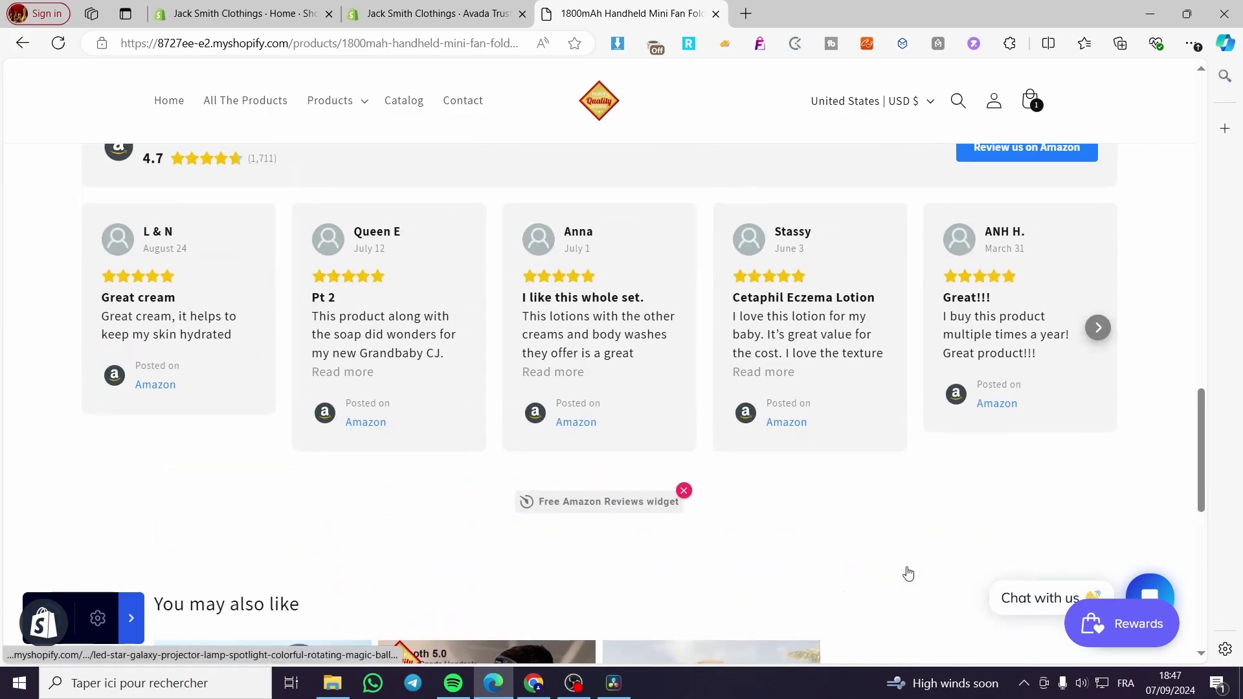
scroll(908, 574, up, 10)
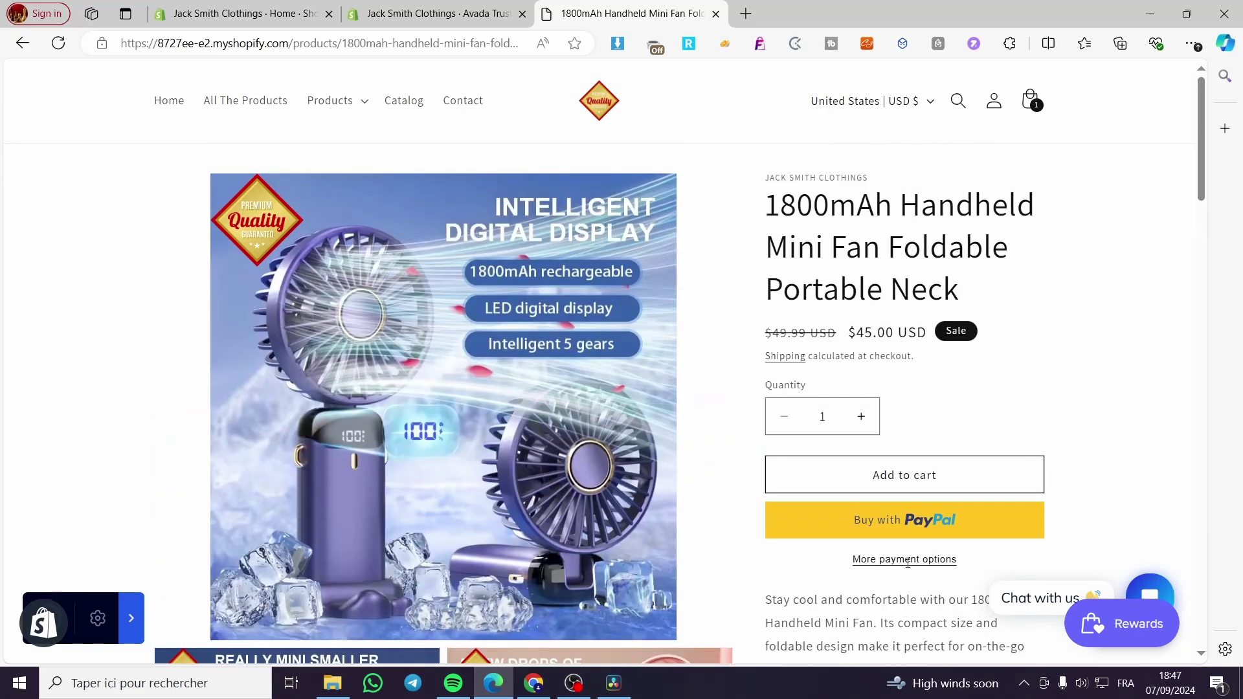
Step: Return to the badge's settings in the Avada app, copy the campaign ID and go to the theme editor
click(440, 10)
scroll(468, 436, up, 5)
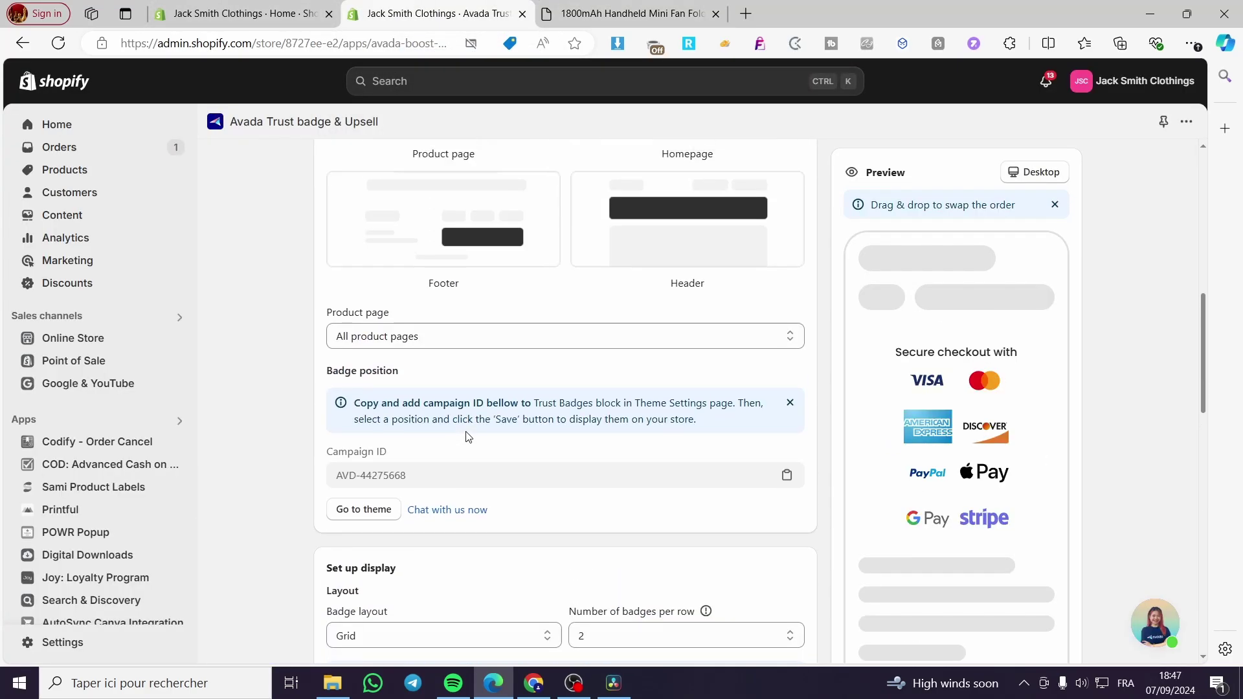
scroll(479, 440, up, 10)
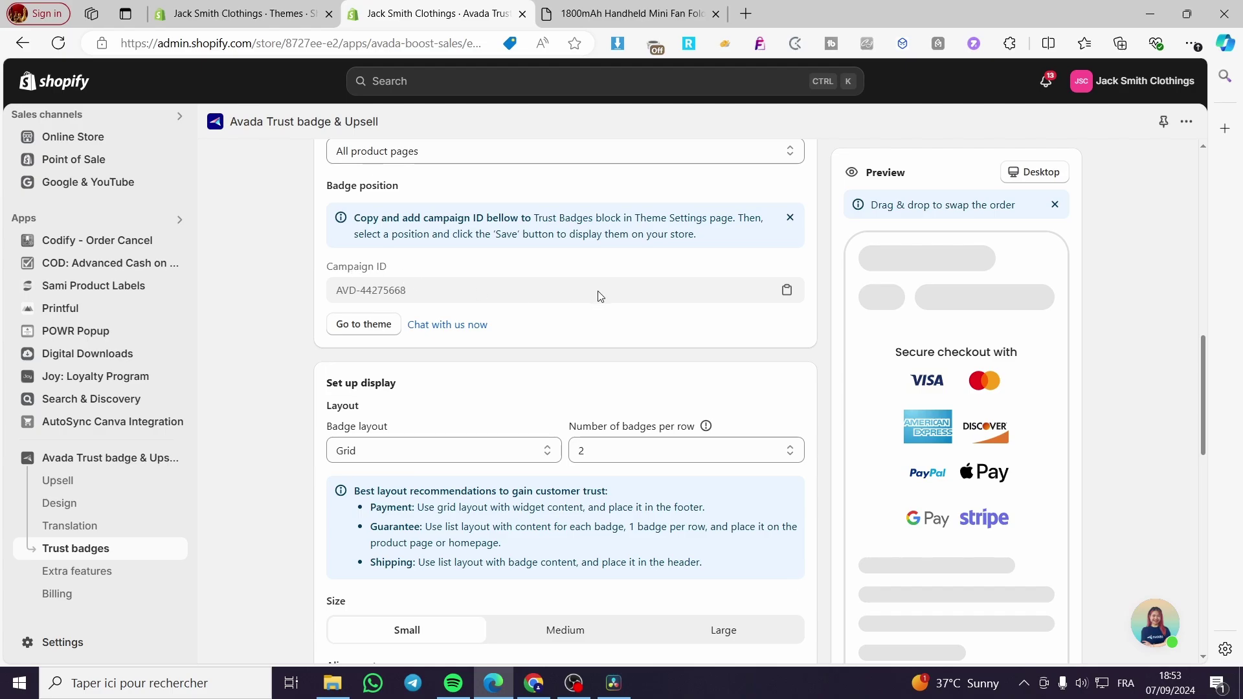
click(787, 290)
click(373, 329)
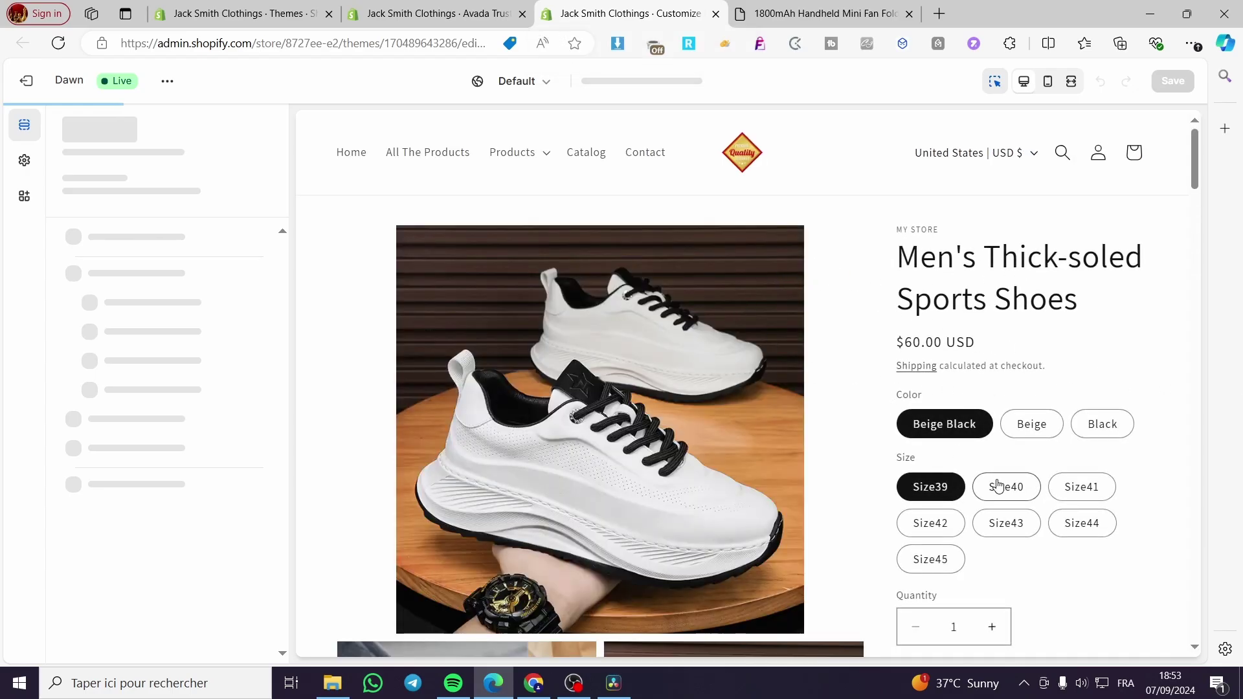
Step: Dismiss the added-block notice and delete the automatically added Trust Badges block from the Product information section
scroll(982, 467, down, 5)
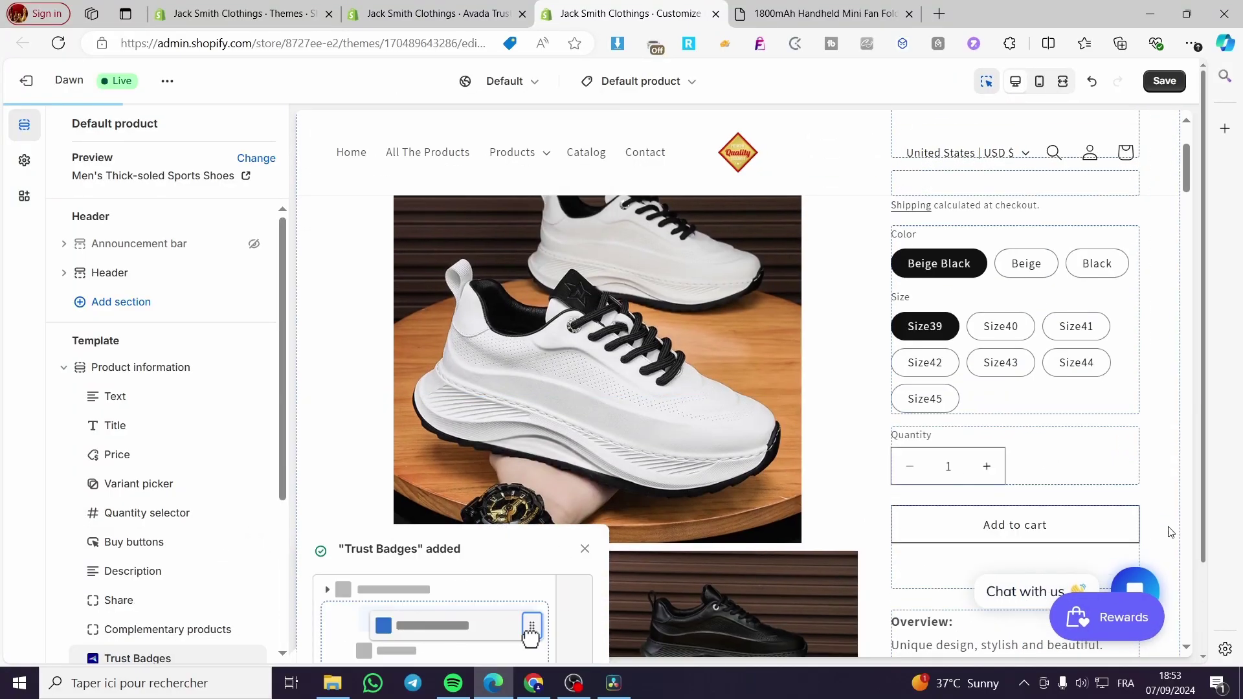
click(584, 551)
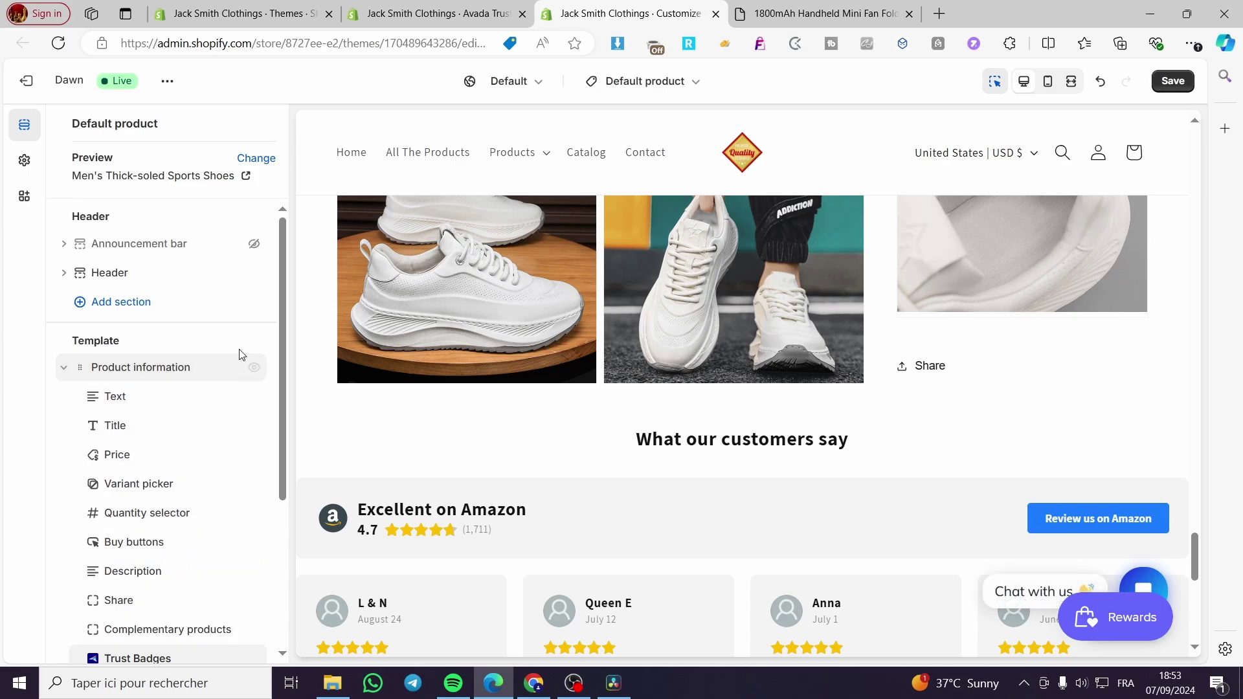
scroll(175, 334, down, 4)
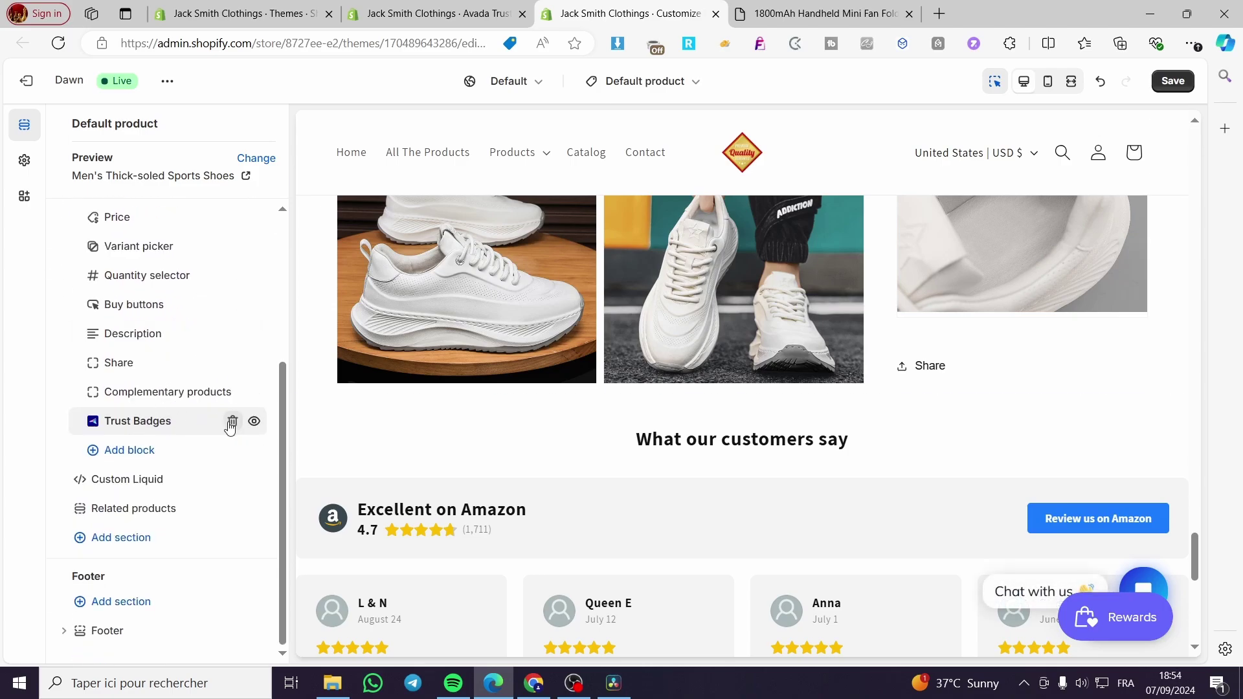
click(232, 422)
Step: Add the Avada Trust Badges app block to the Product information section of the default product template
scroll(194, 456, up, 3)
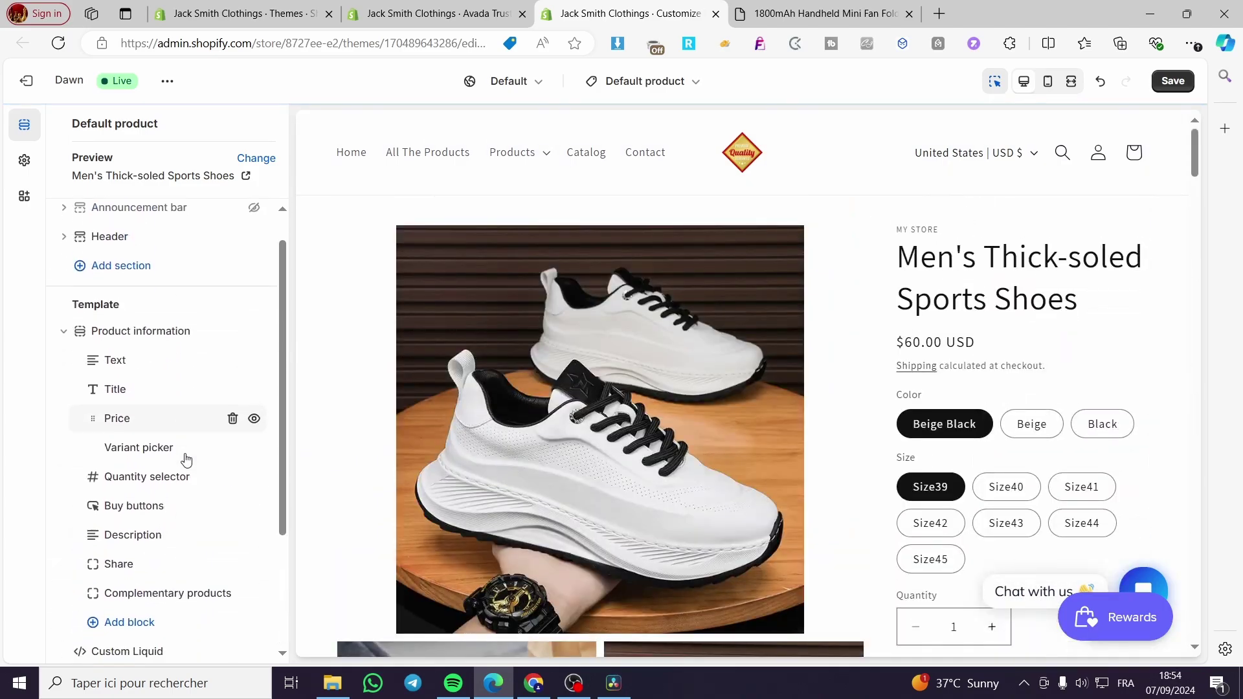
scroll(187, 459, down, 2)
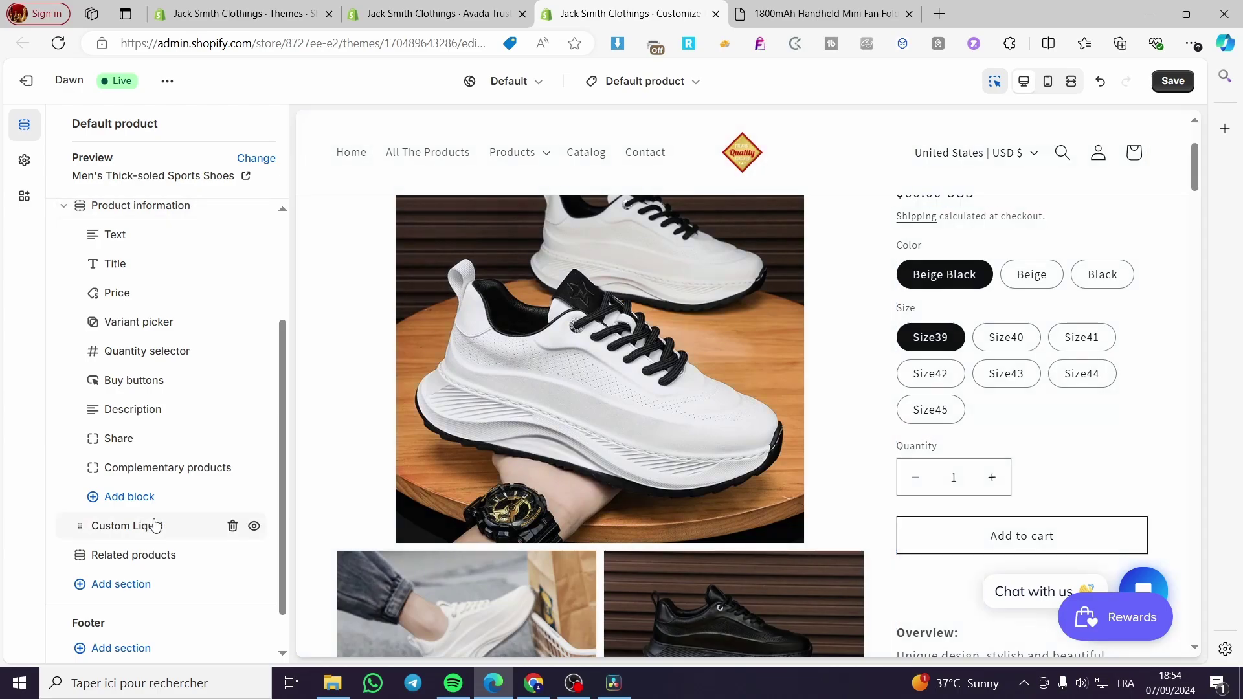
scroll(145, 485, up, 2)
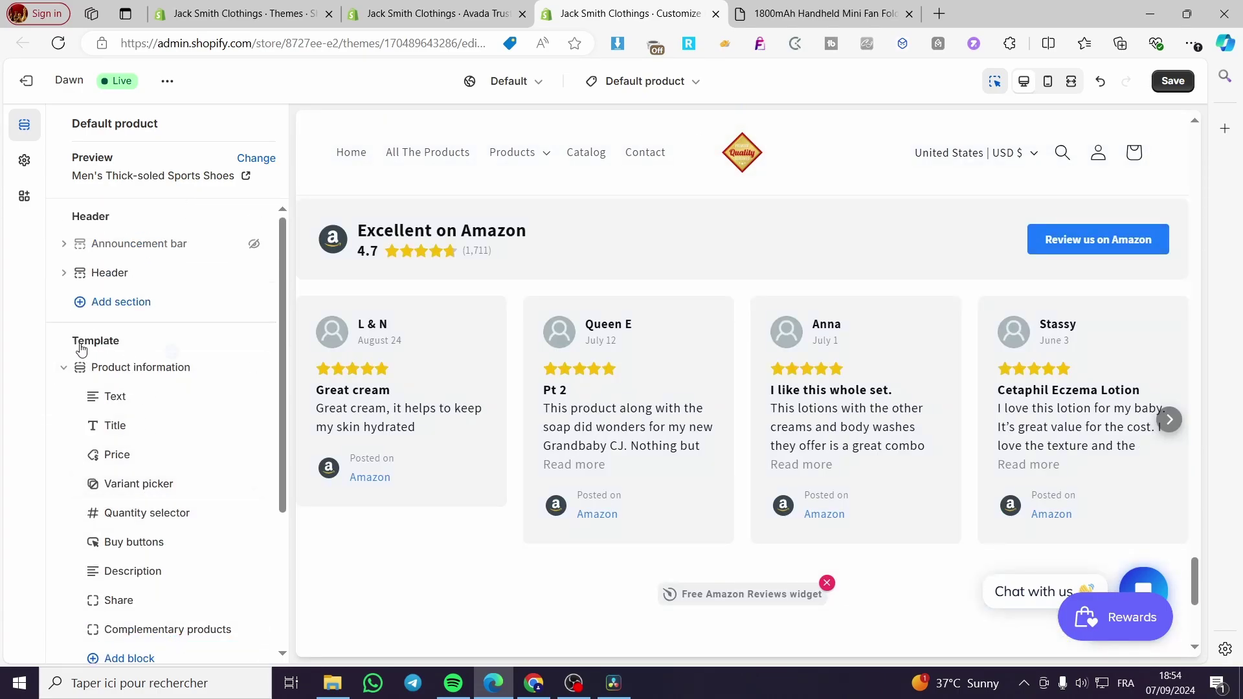
scroll(347, 409, up, 8)
scroll(122, 547, down, 2)
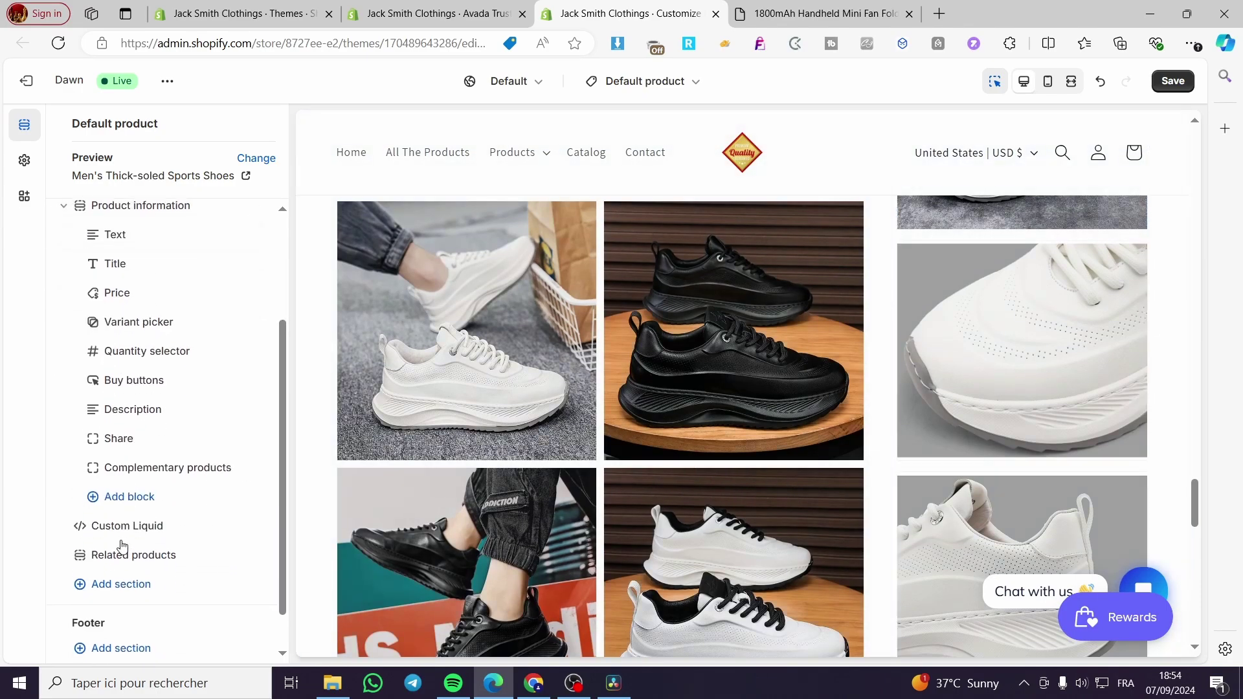
click(130, 498)
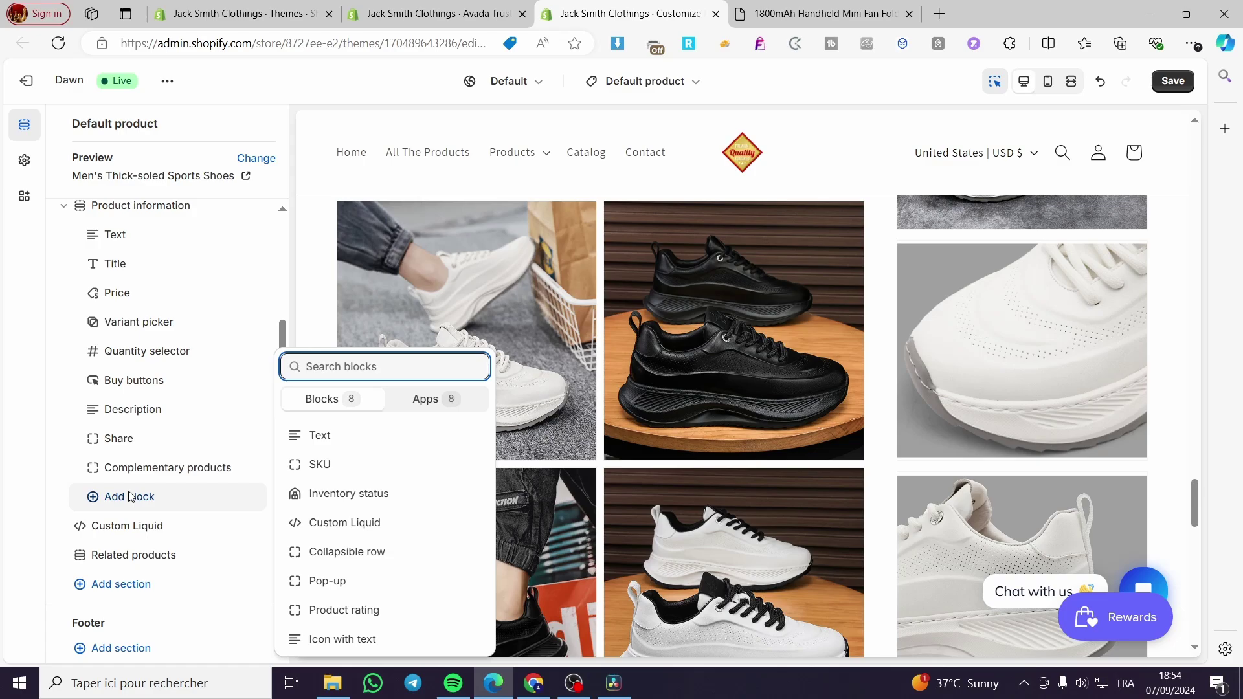
click(426, 404)
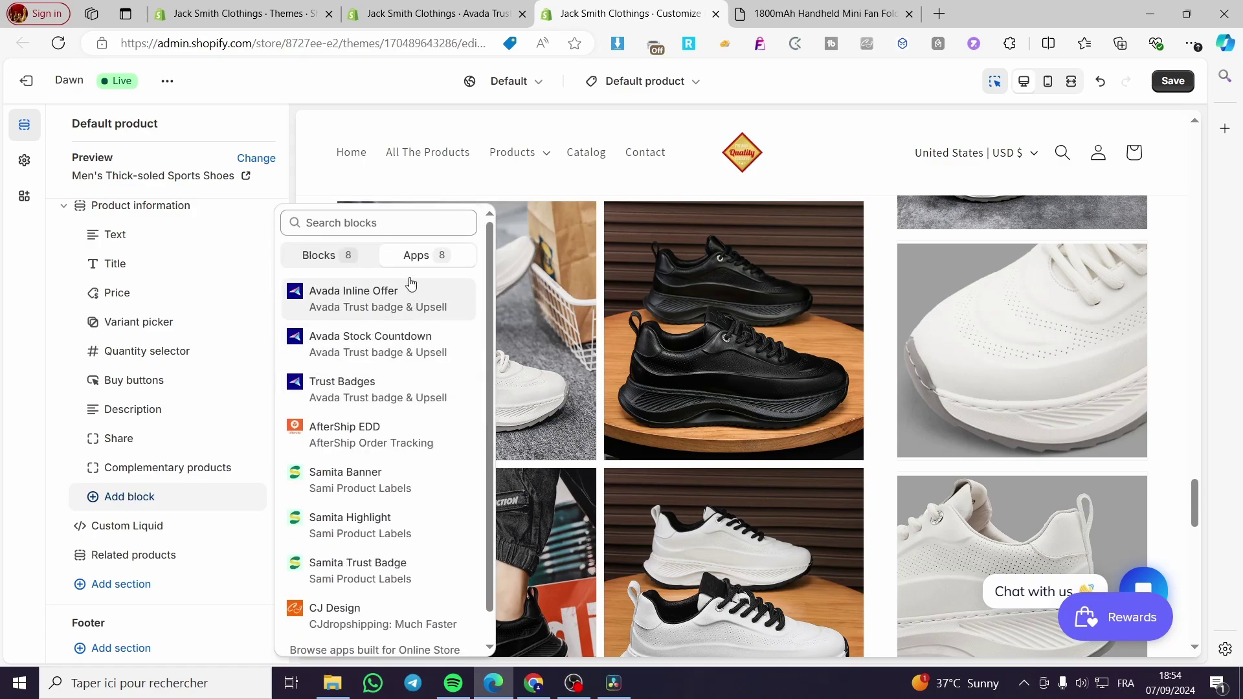
click(342, 388)
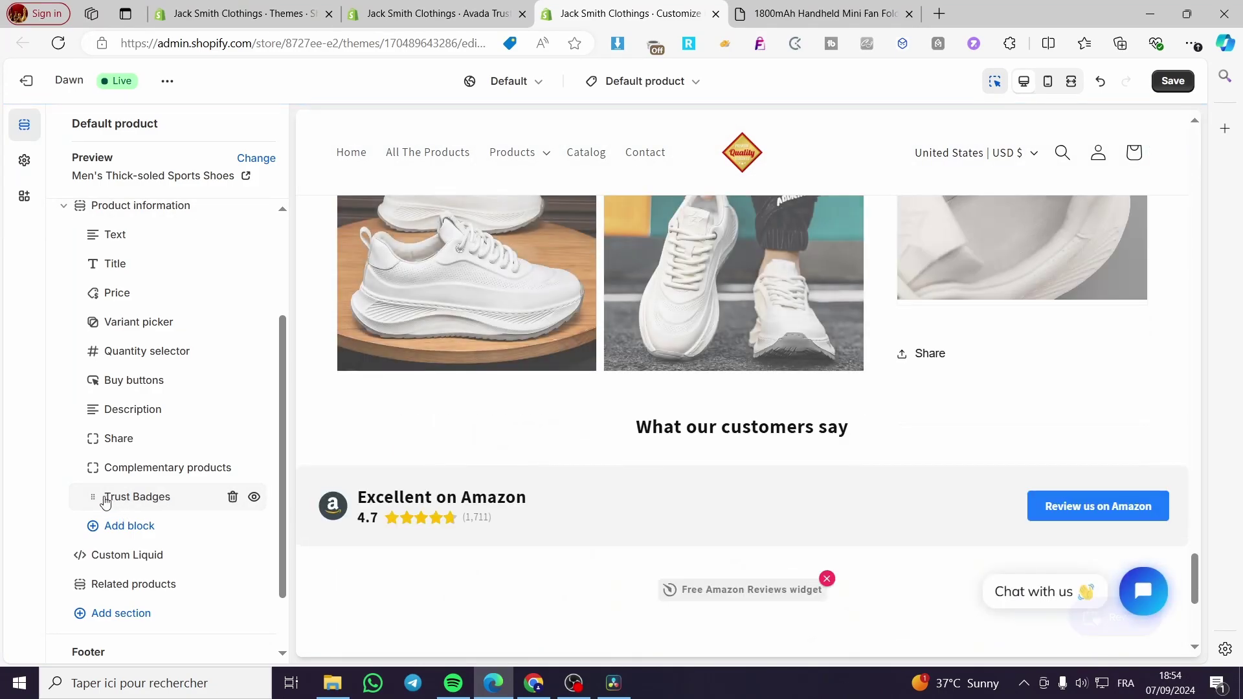
Step: Open the Trust Badges block's settings and compare its Widget Id with the campaign ID in the Avada app
click(121, 497)
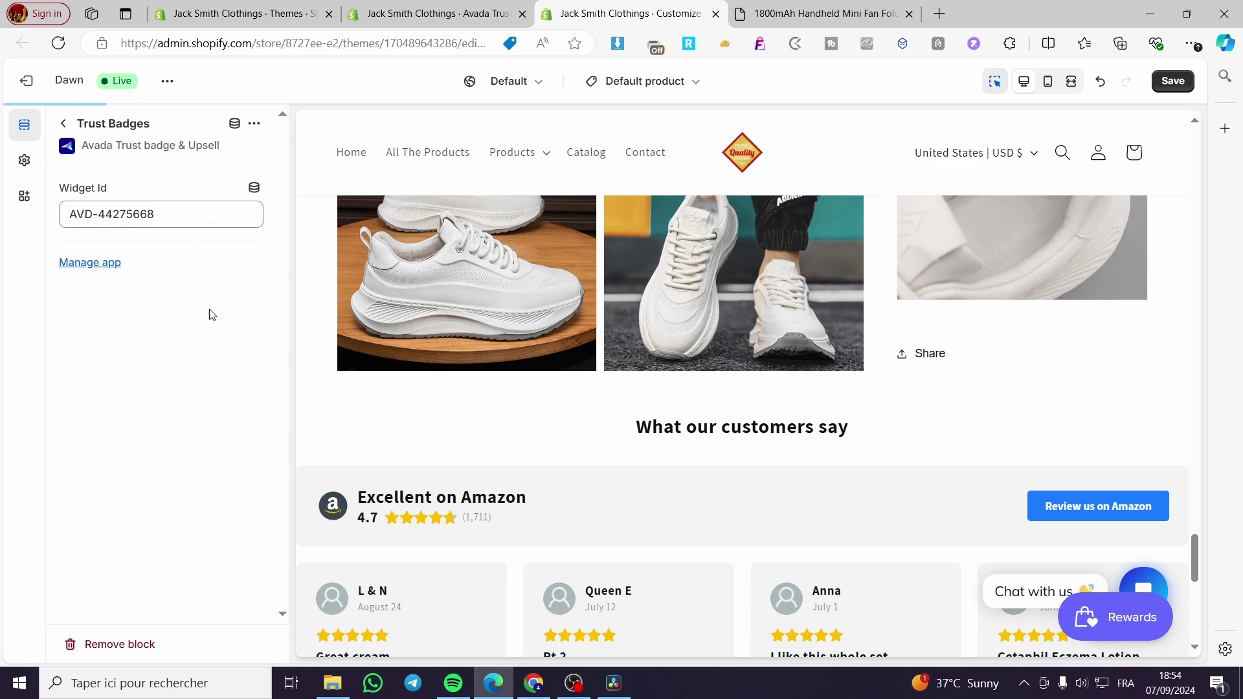
click(441, 14)
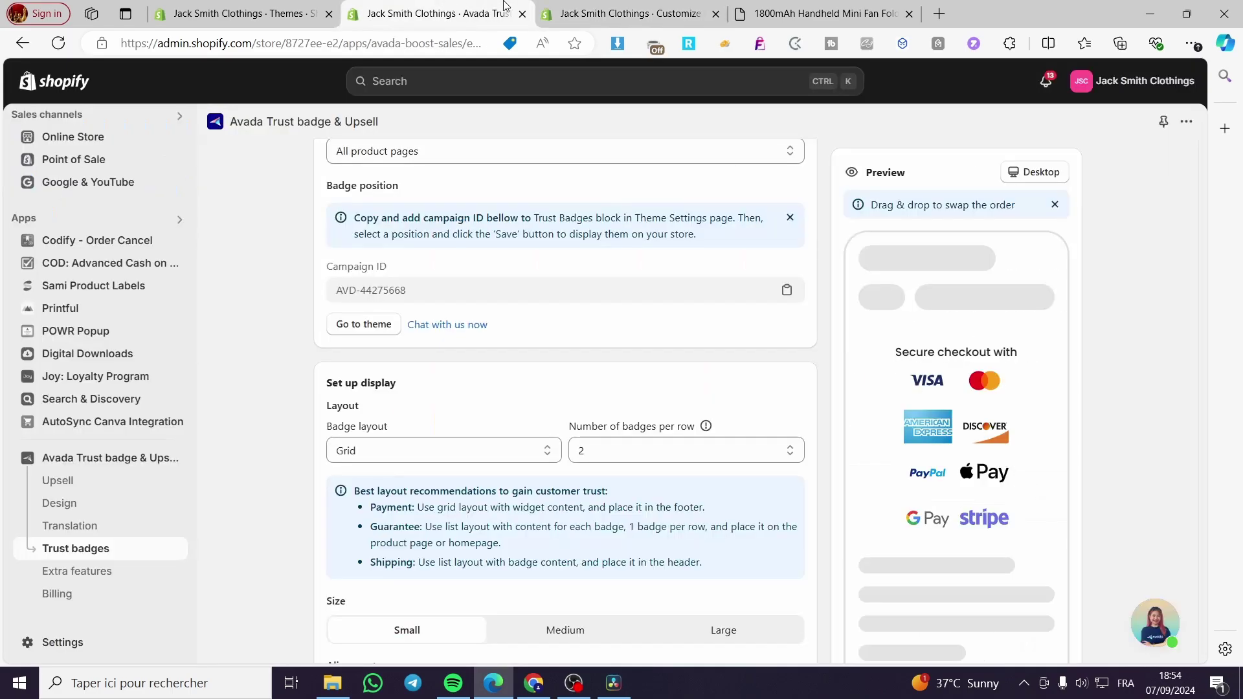
click(602, 14)
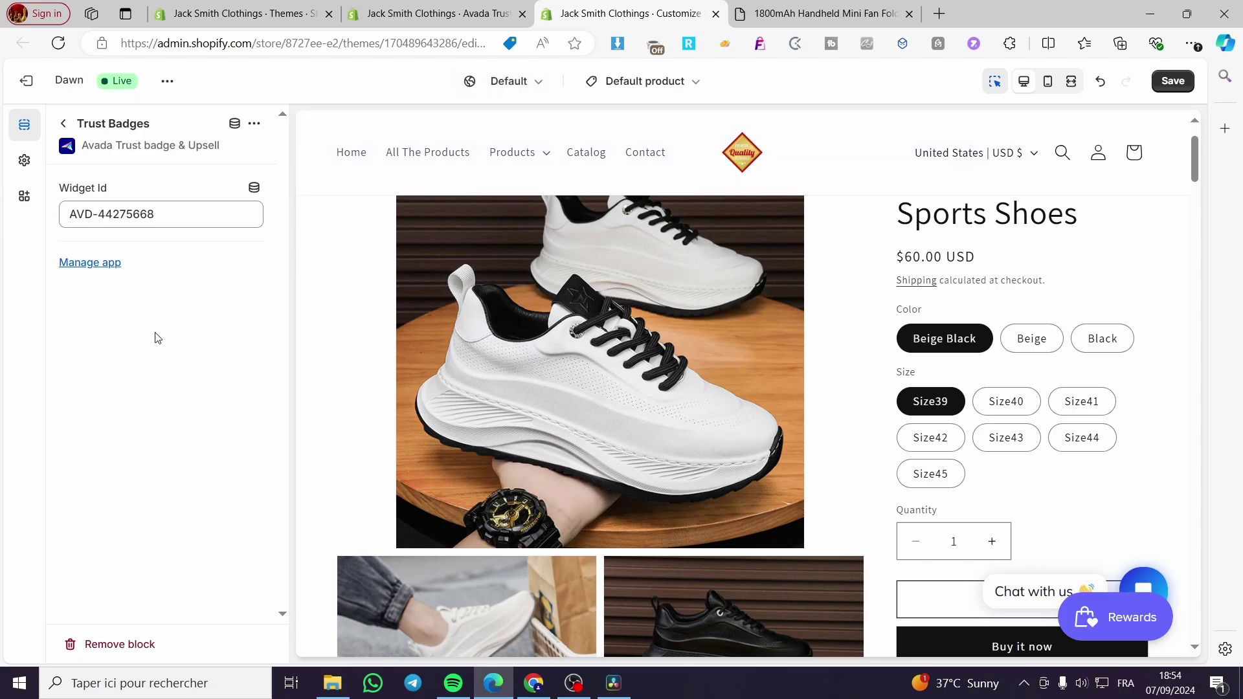
Step: Move the Trust Badges block between the Quantity selector and the Buy buttons, and save the theme
scroll(940, 471, down, 5)
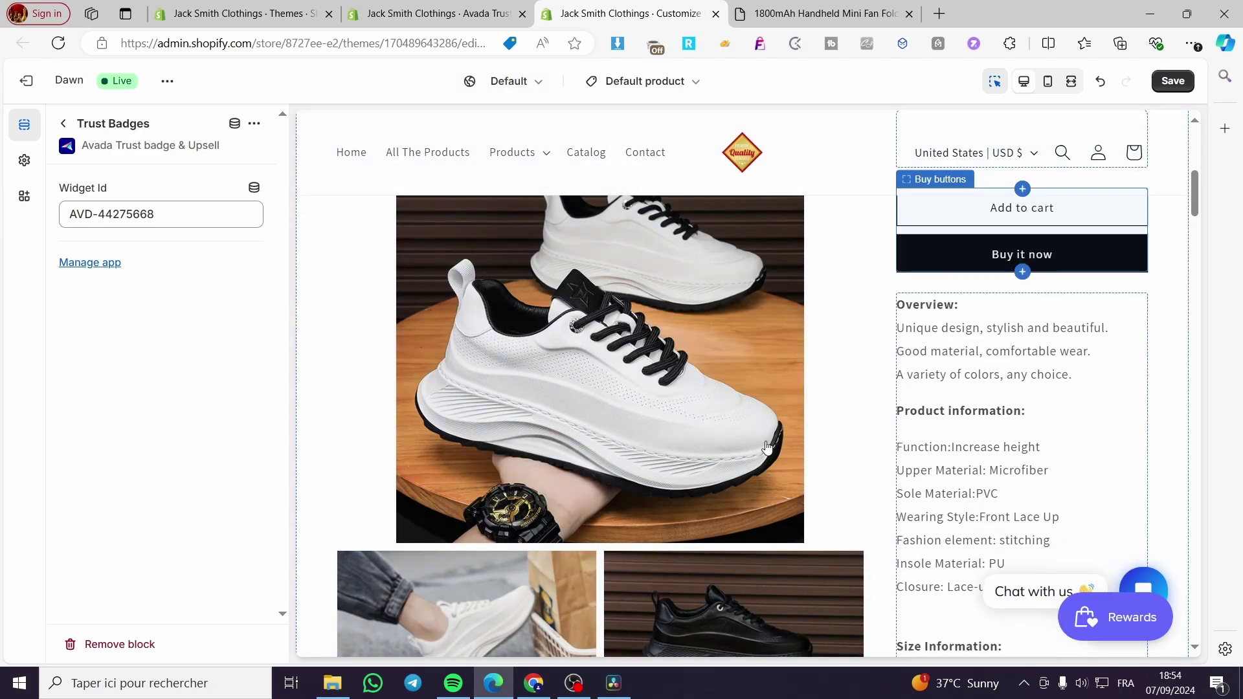
click(64, 124)
drag(93, 437, 159, 451)
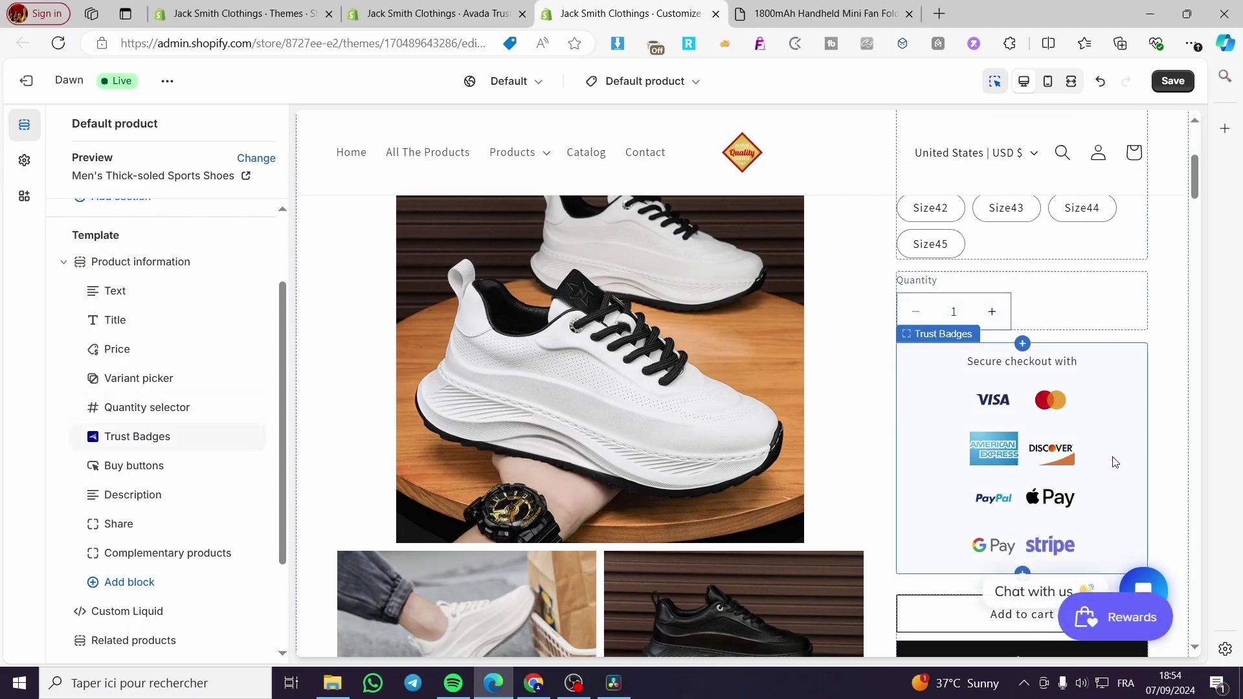
scroll(1069, 459, down, 3)
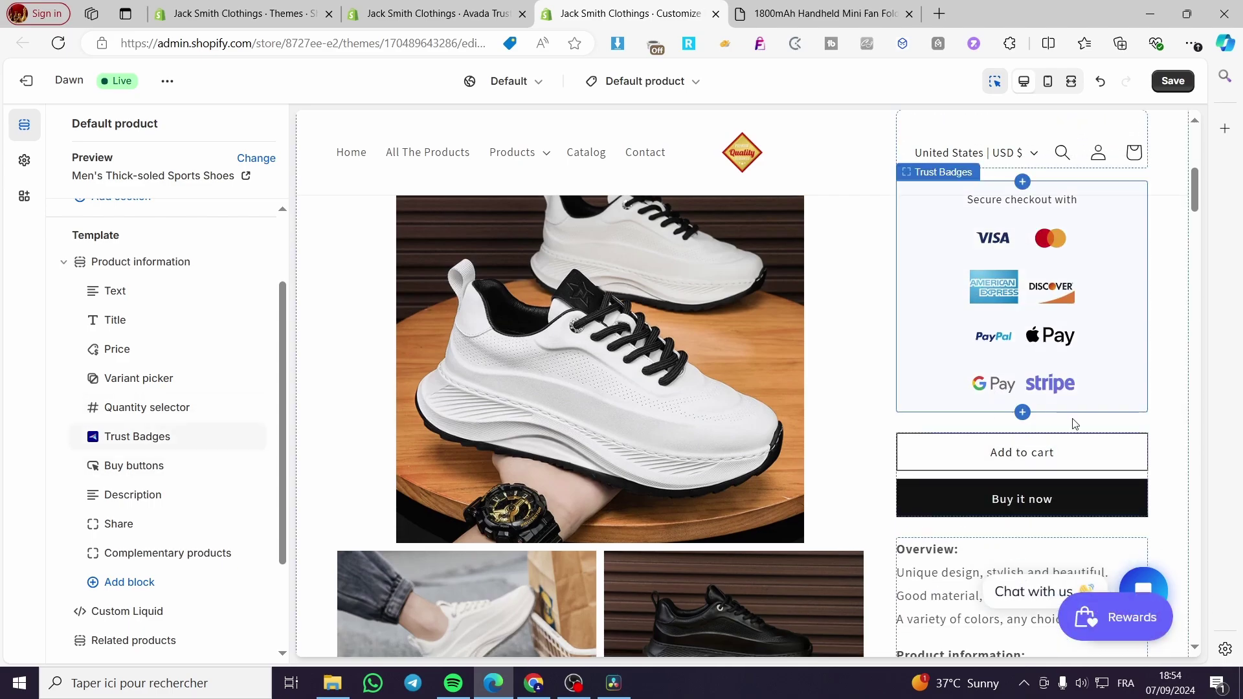
click(1173, 80)
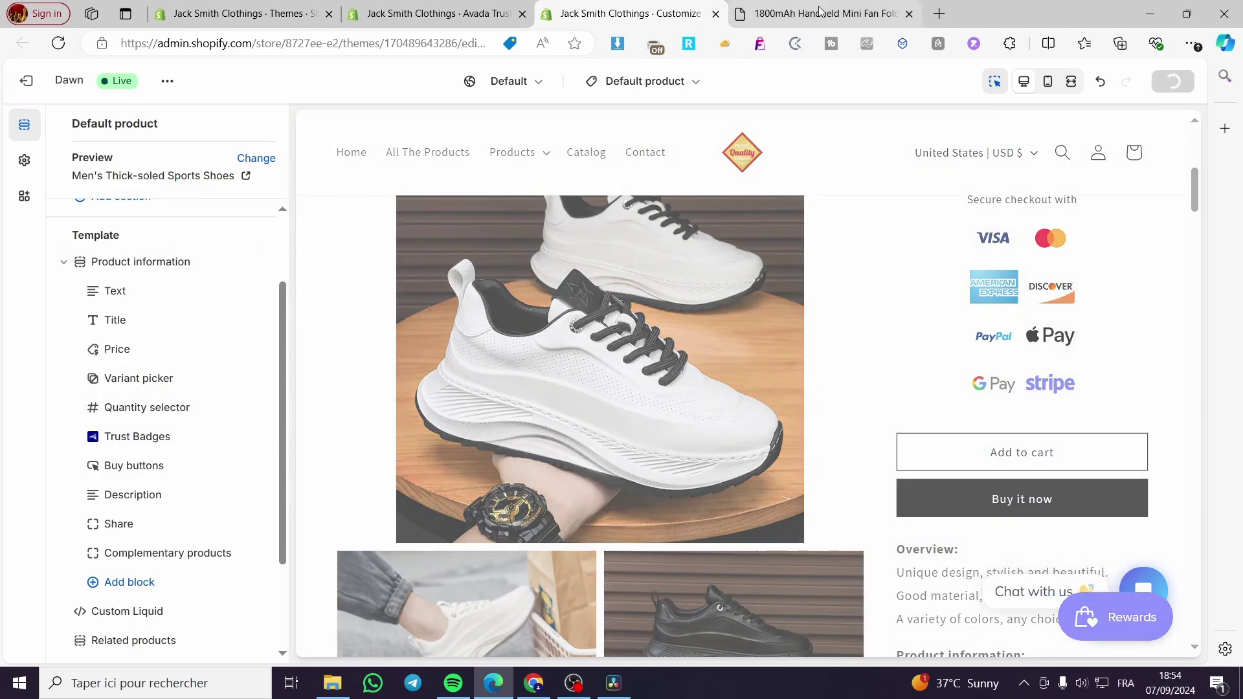
Step: Close the outdated mini fan product page and open the live online store from the Shopify admin
click(909, 14)
click(443, 14)
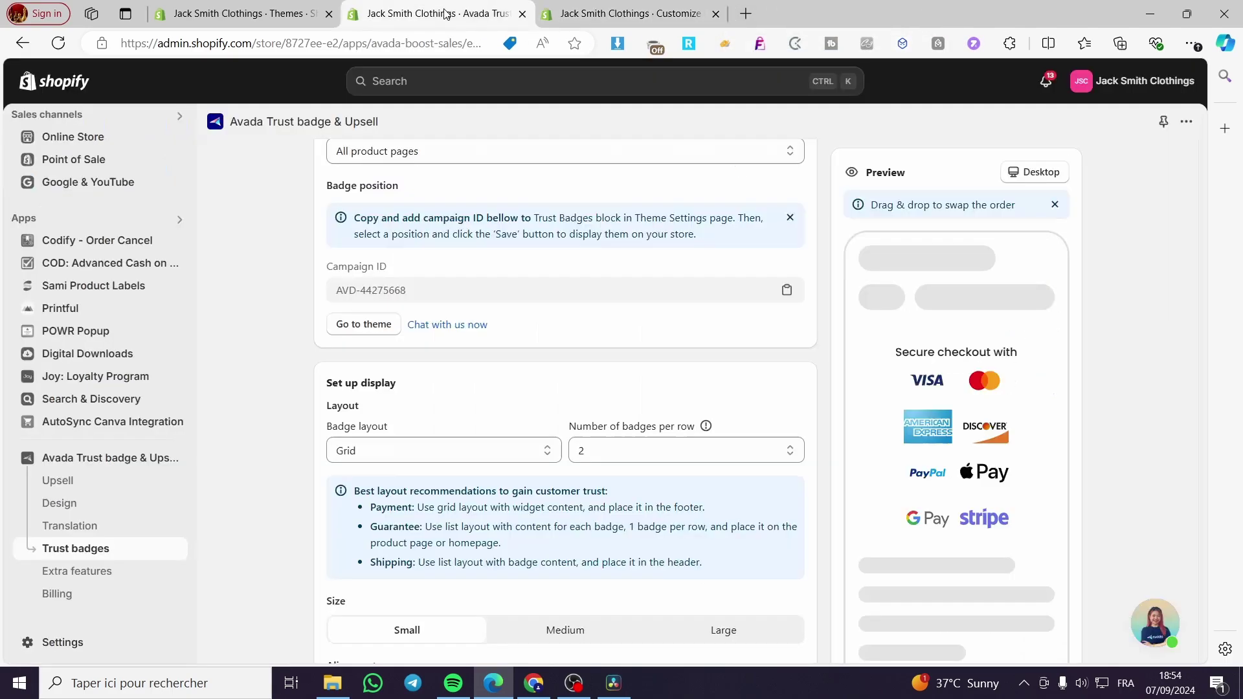
scroll(159, 292, up, 3)
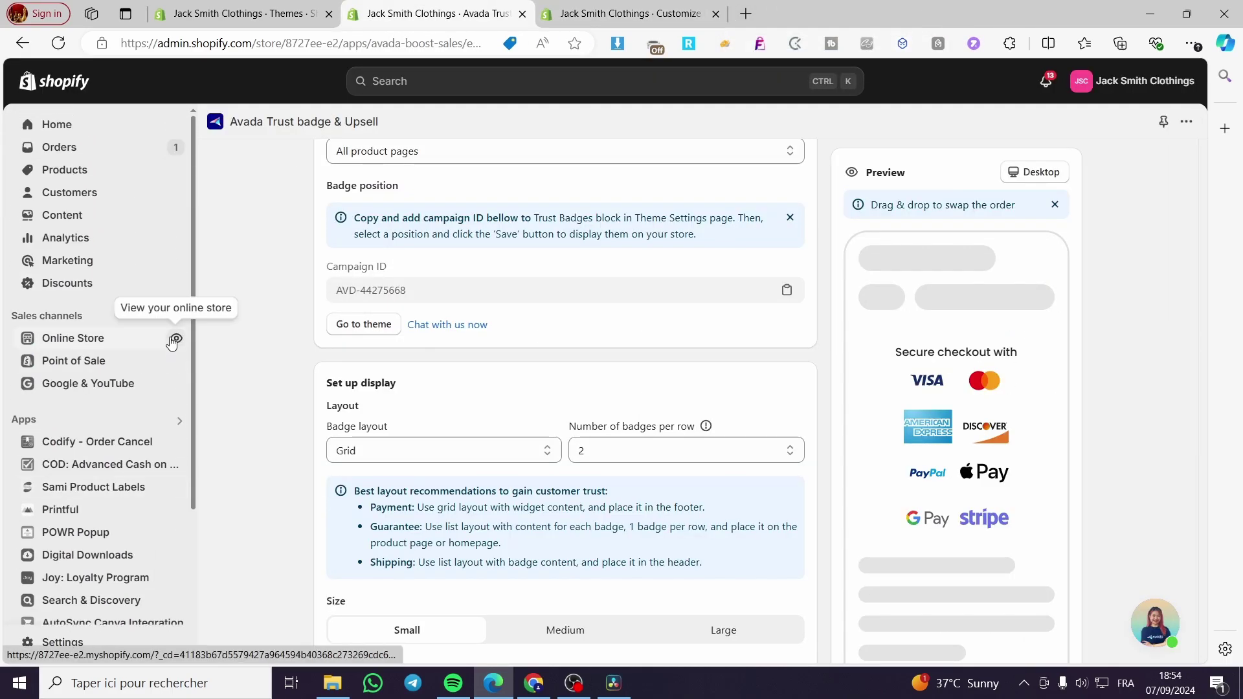
click(178, 338)
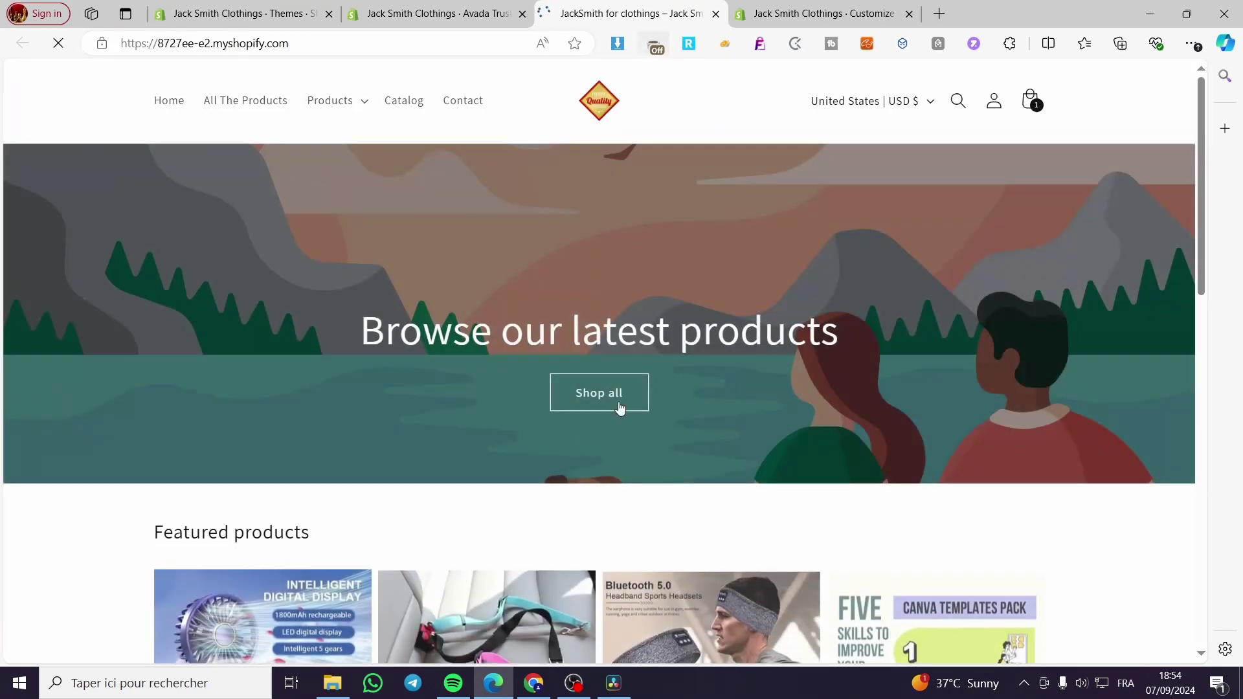
Step: Open the 1800mAh Handheld Mini Fan product page, check the trust badge's placement near the quantity selector, and close the storefront
scroll(375, 489, down, 3)
click(306, 511)
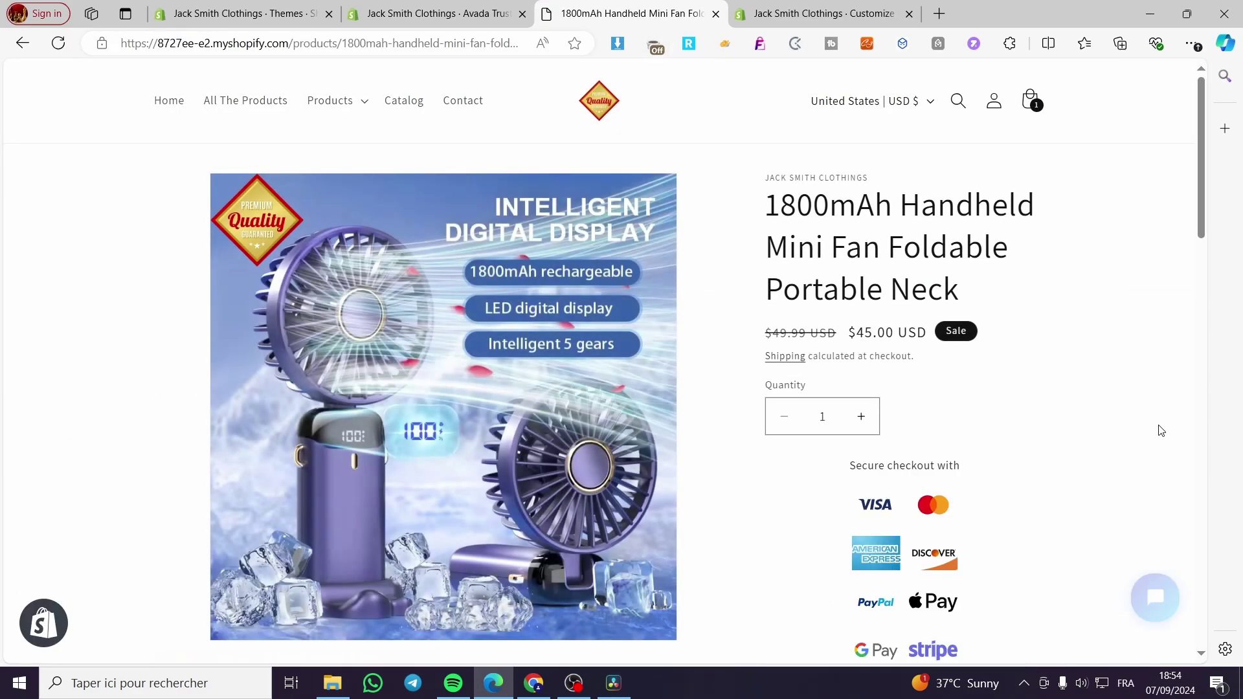
scroll(1160, 430, down, 1)
scroll(908, 400, down, 2)
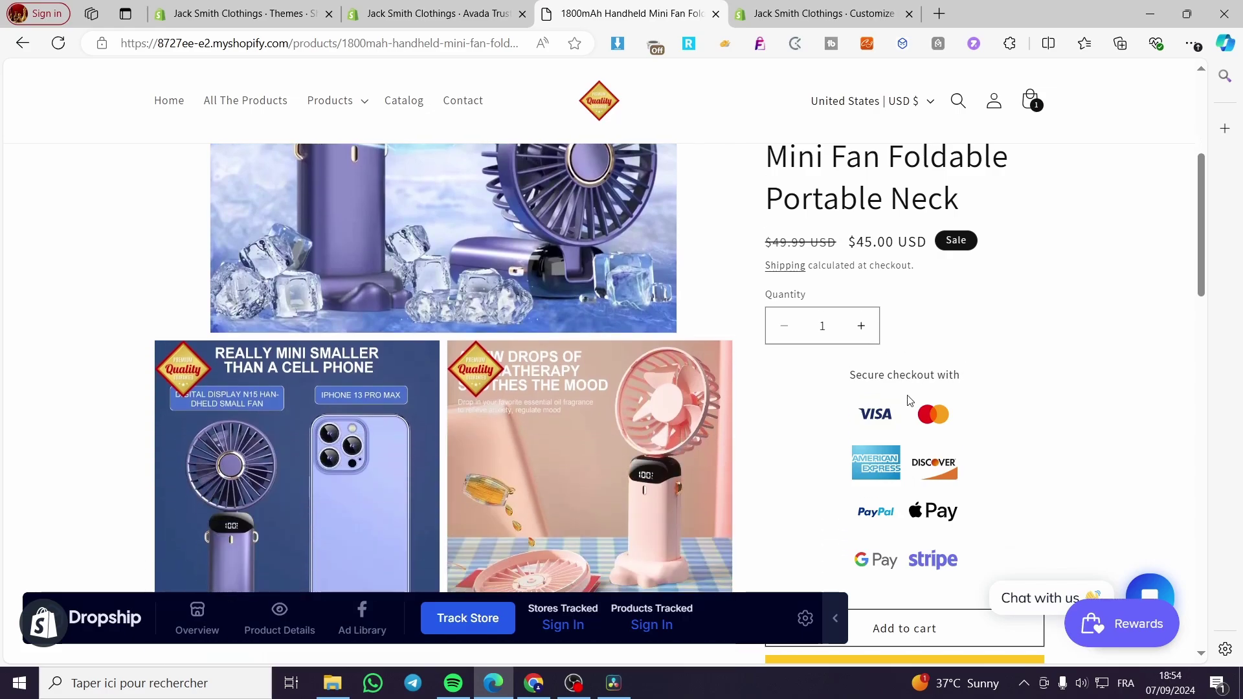
scroll(930, 476, down, 3)
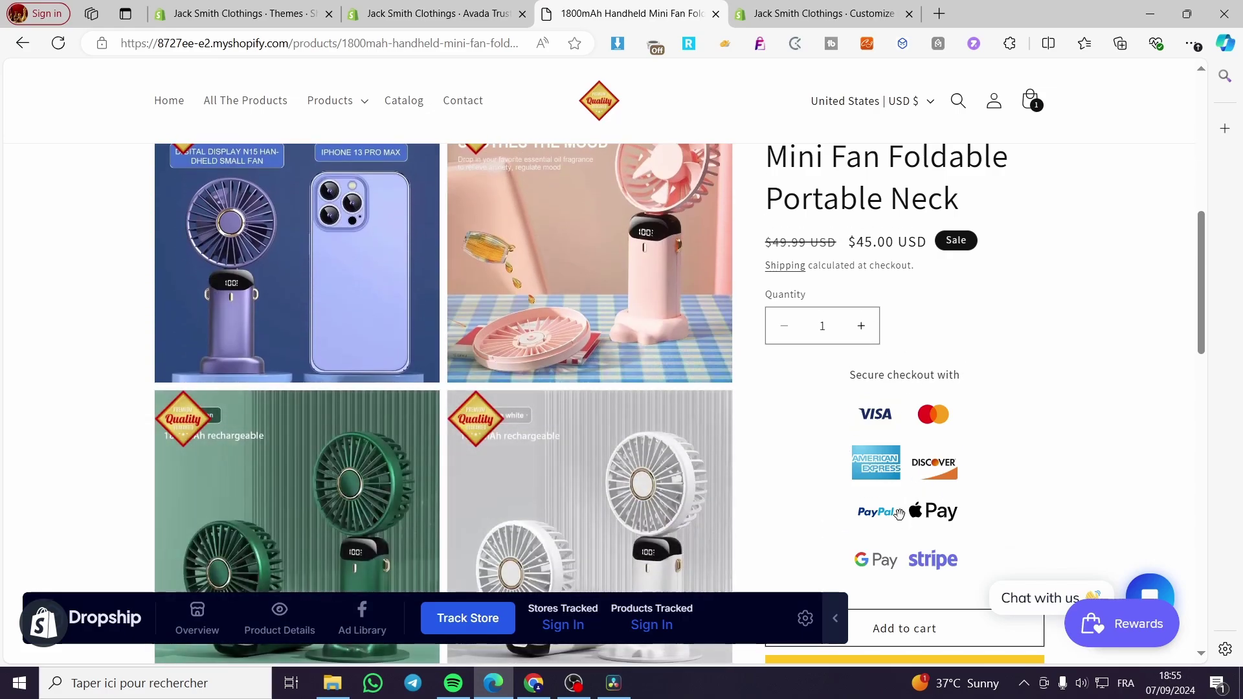
scroll(671, 149, up, 4)
click(715, 14)
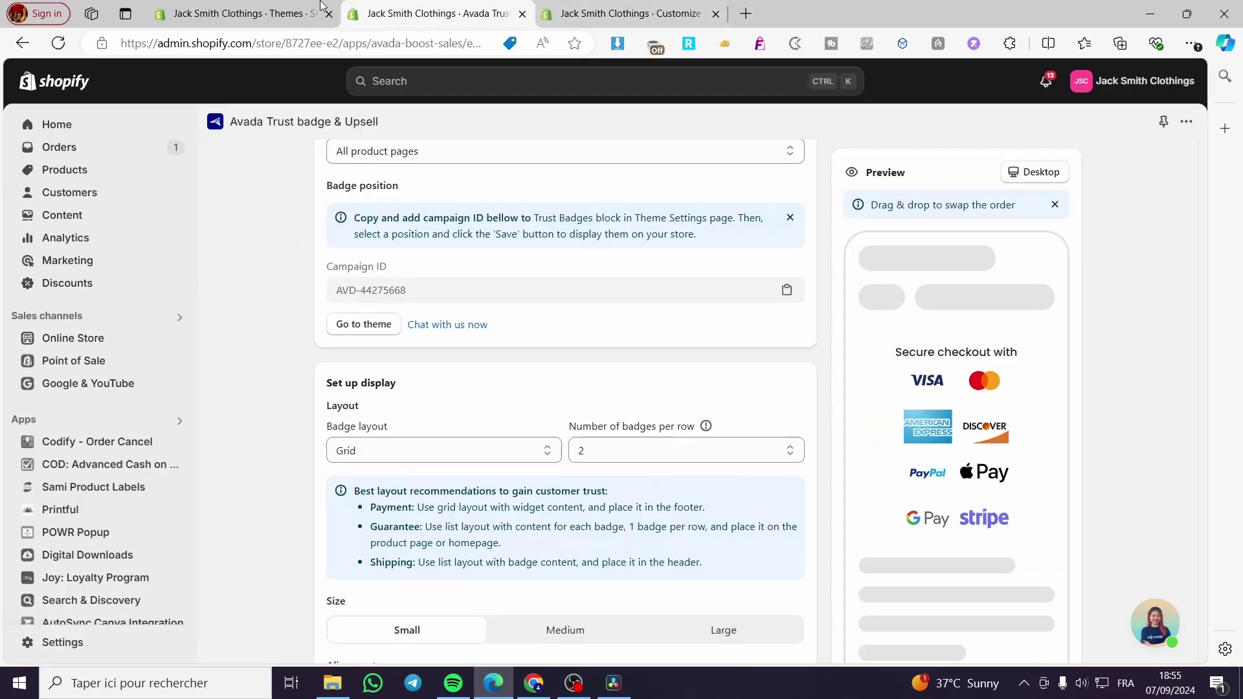
Step: Review the Secure Checkout campaign's display layout, size, alignment, advanced settings and badge selection in the Avada app
scroll(408, 493, down, 3)
scroll(409, 493, down, 2)
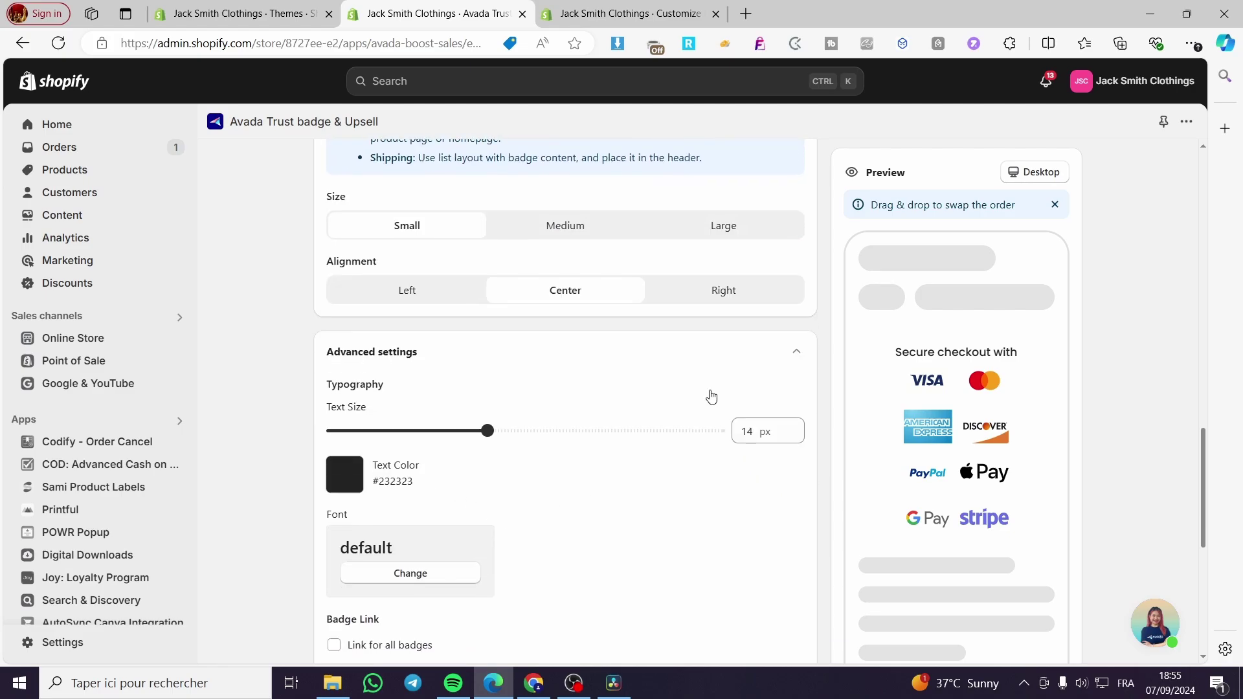
scroll(535, 472, down, 2)
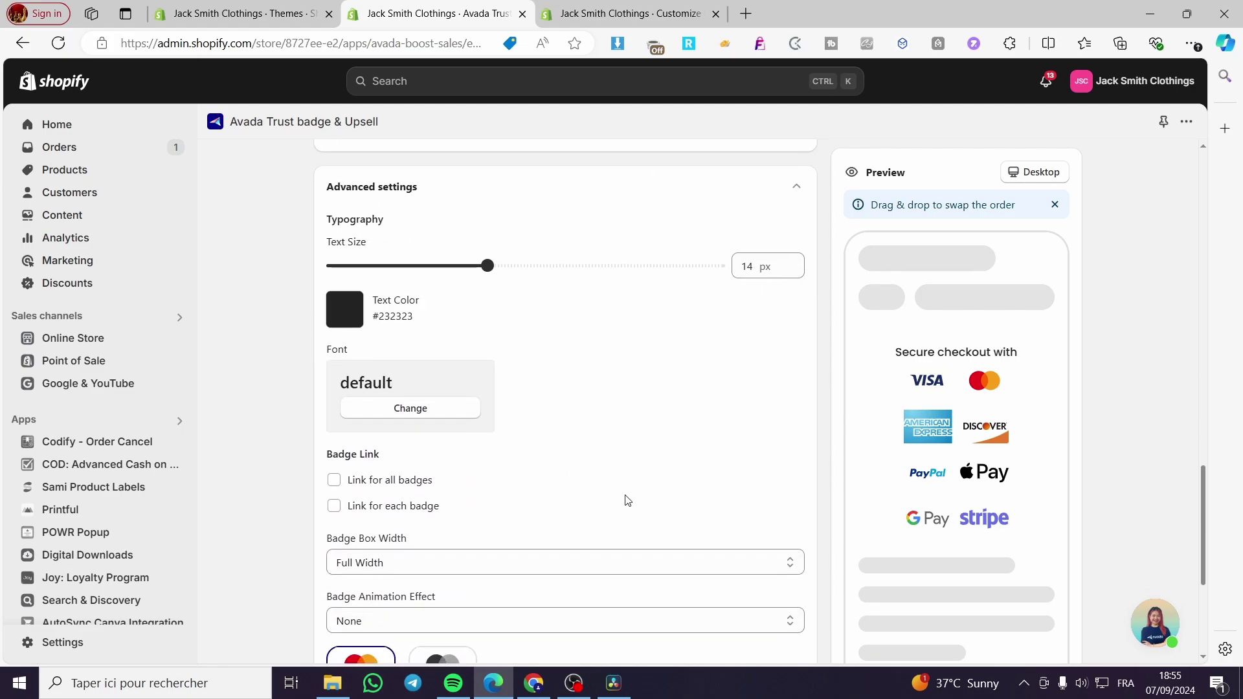
scroll(698, 444, up, 5)
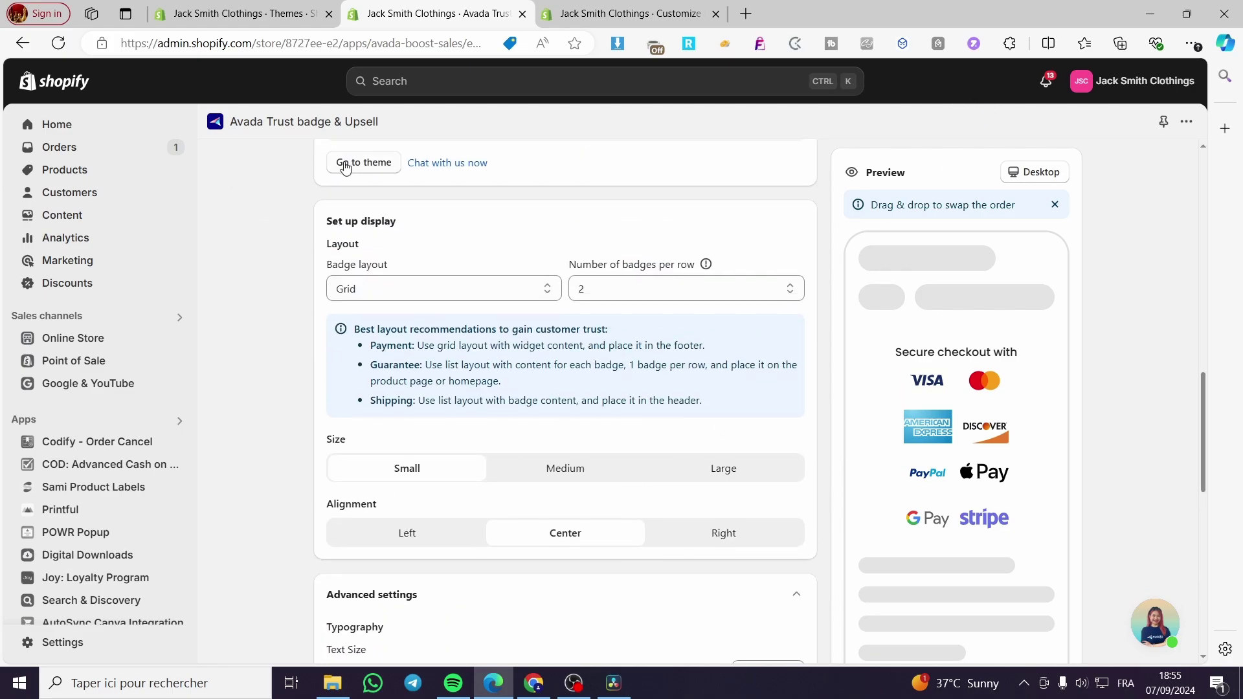
scroll(543, 463, down, 7)
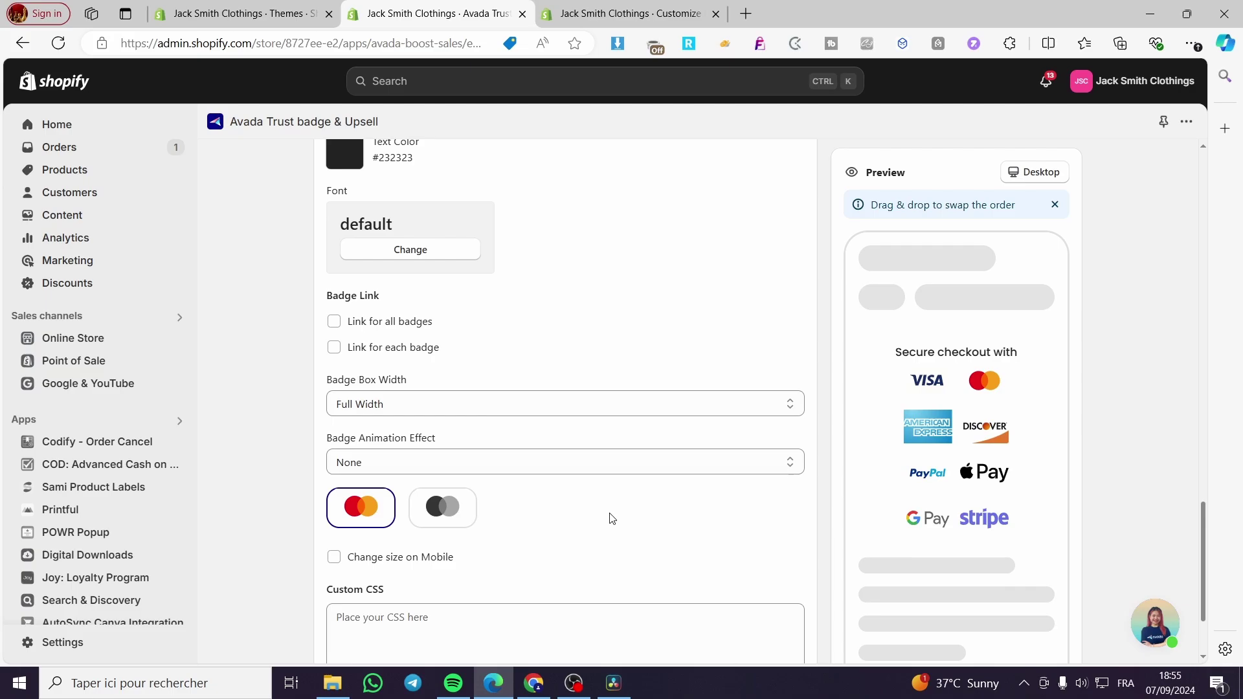
scroll(612, 518, down, 1)
scroll(435, 550, up, 15)
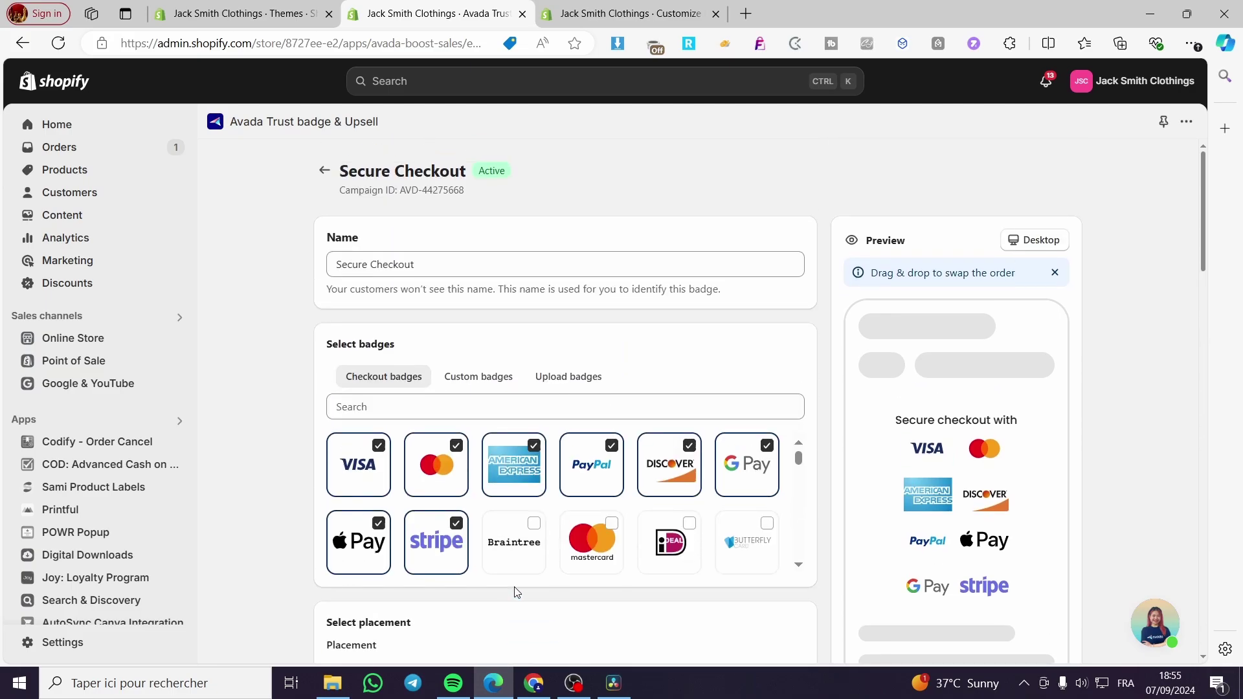